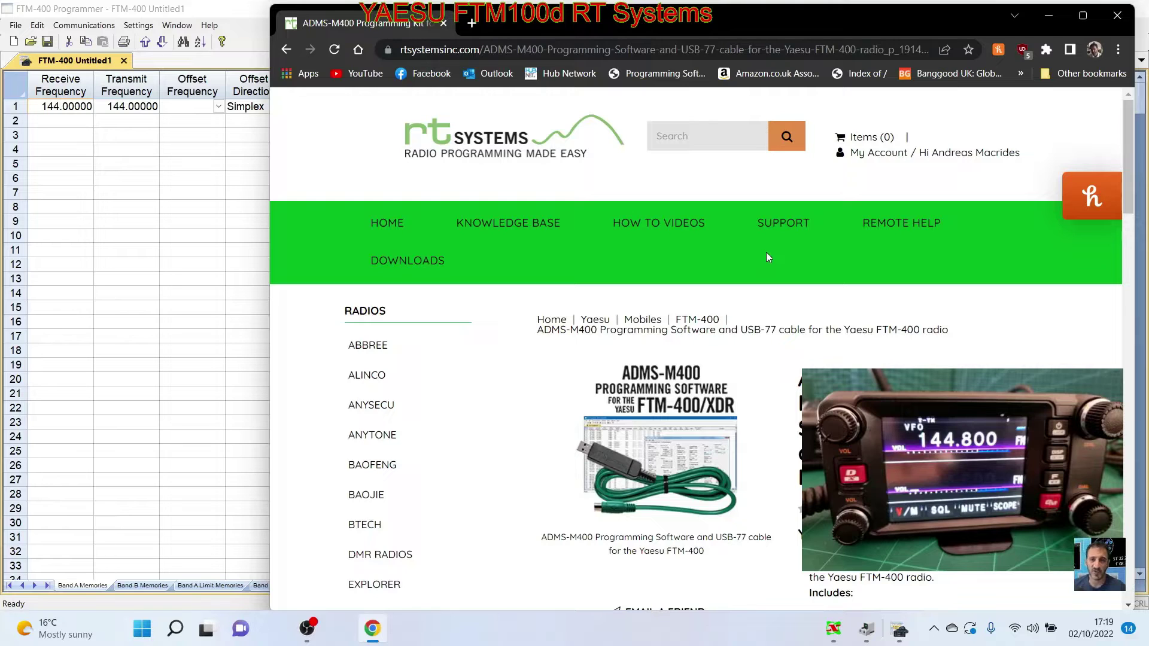
Search the RT Systems site for ftm40 and open the ADMS-M400 software-only product page
scroll(977, 349, "down", 3)
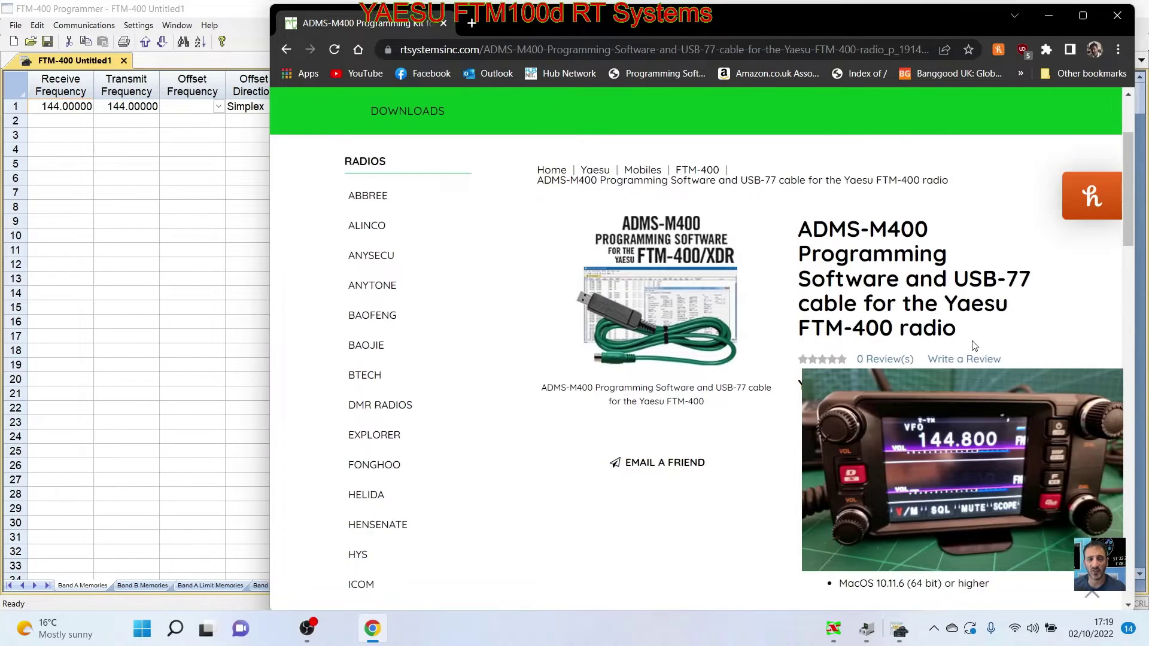
scroll(977, 348, "up", 1)
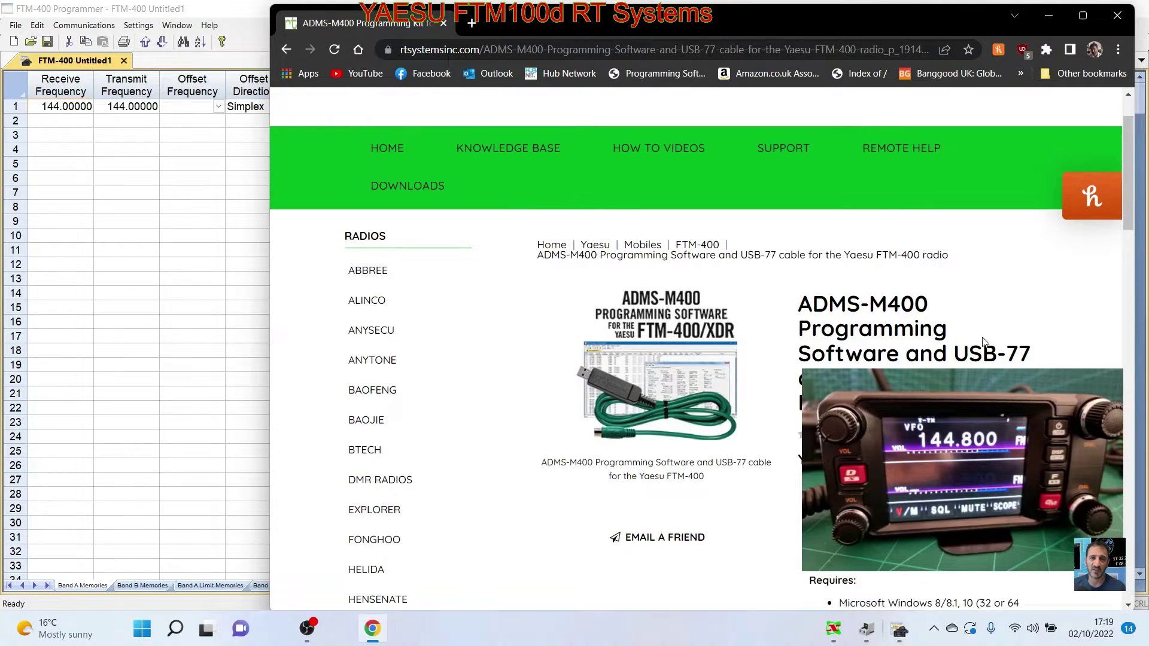
scroll(983, 340, "down", 1)
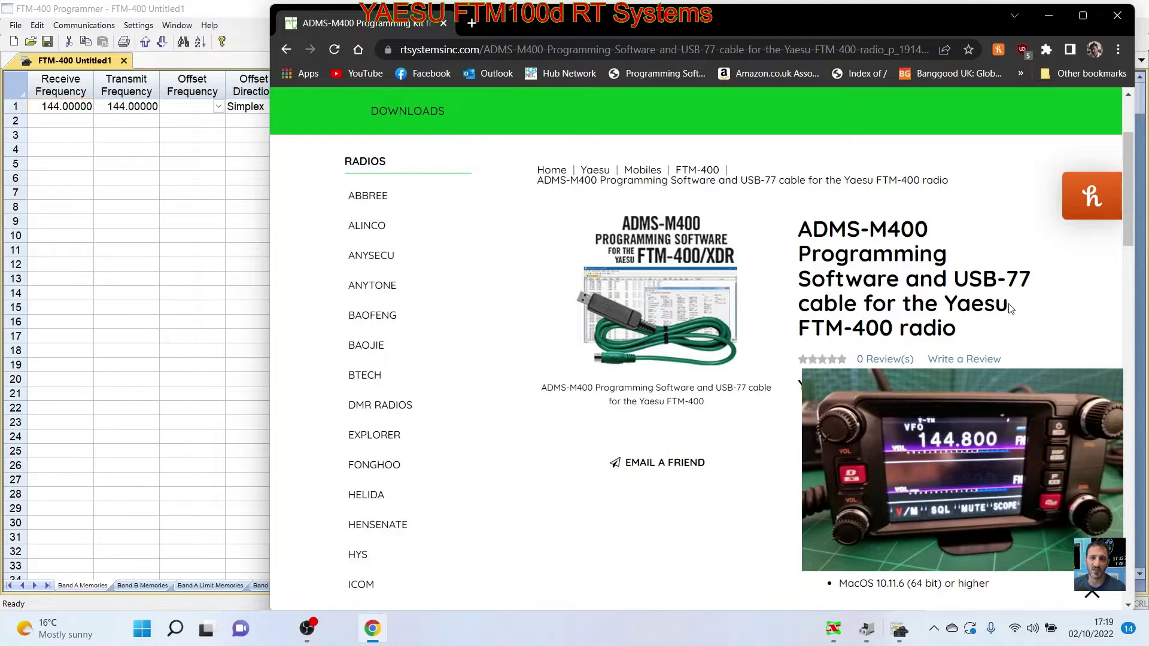
scroll(1010, 308, "up", 2)
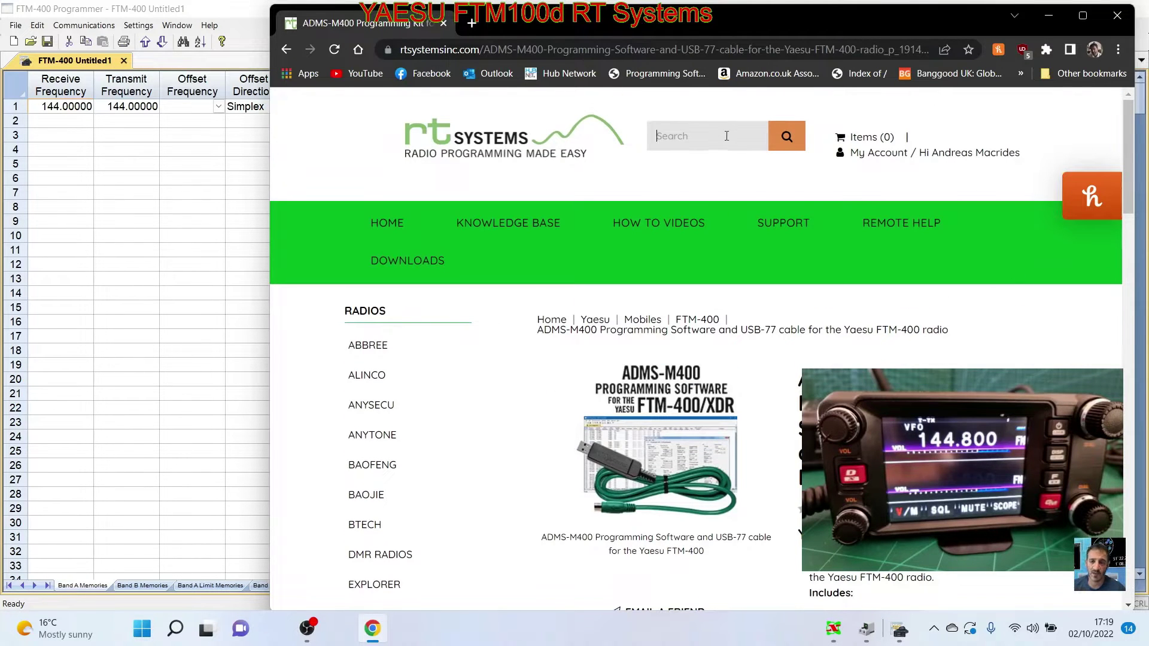
left_click(727, 136)
type("ftm40")
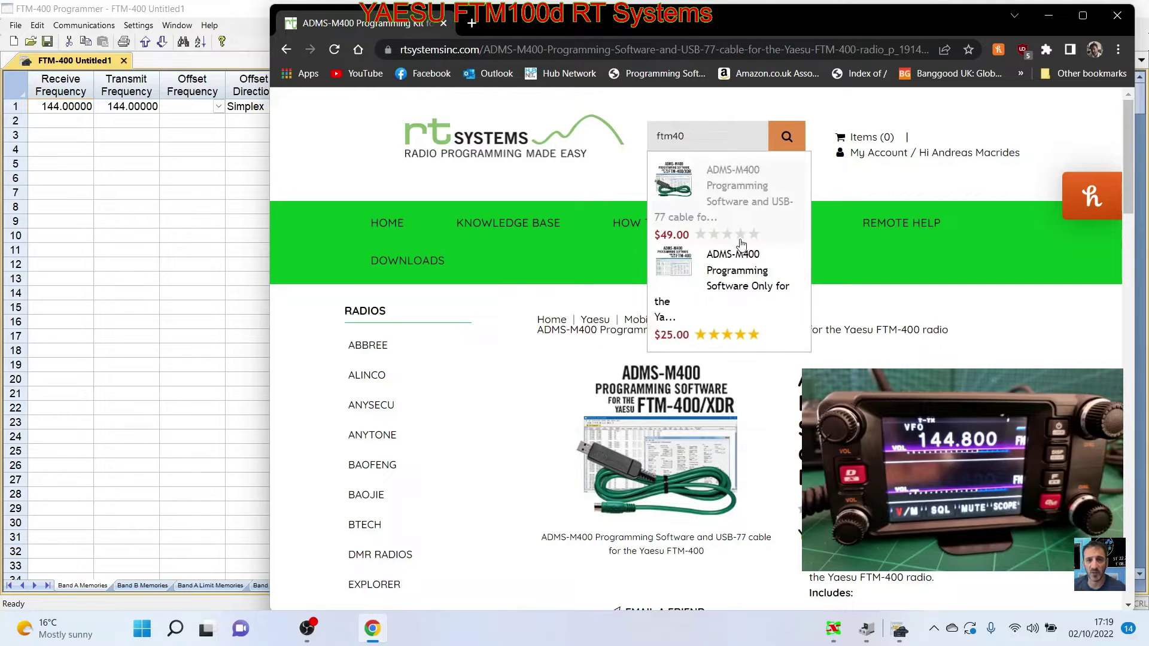
left_click(720, 327)
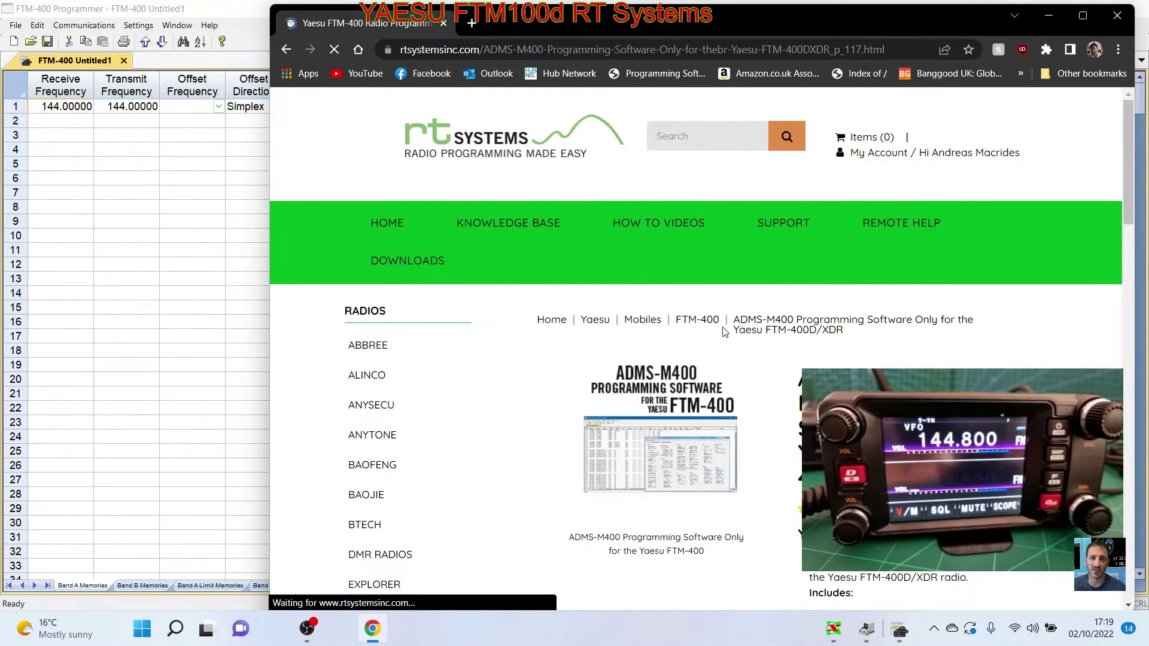
Look over the product page, then return to the FTM-400 Programmer window
scroll(923, 350, "down", 1)
scroll(923, 350, "down", 1)
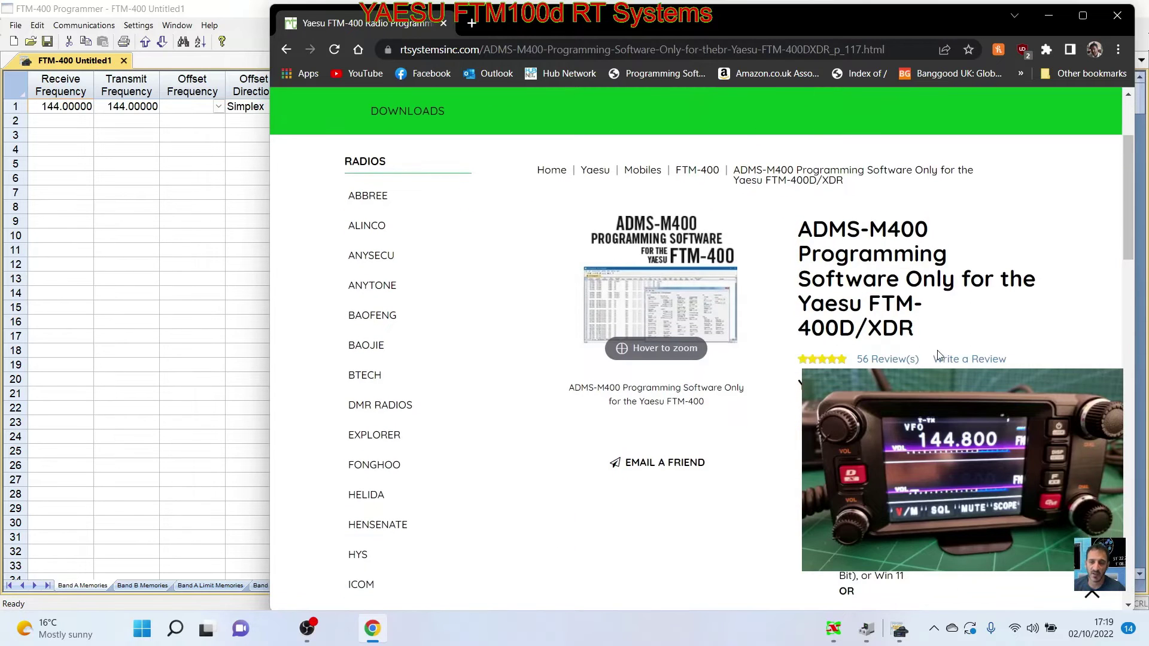
scroll(938, 356, "up", 1)
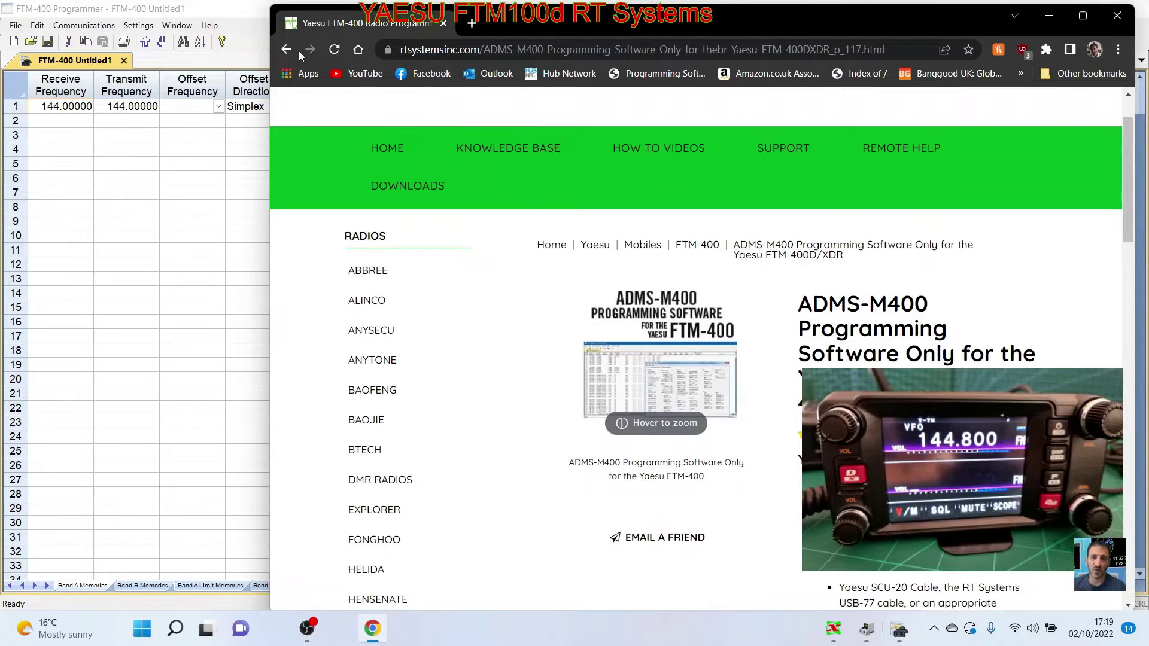
left_click(234, 17)
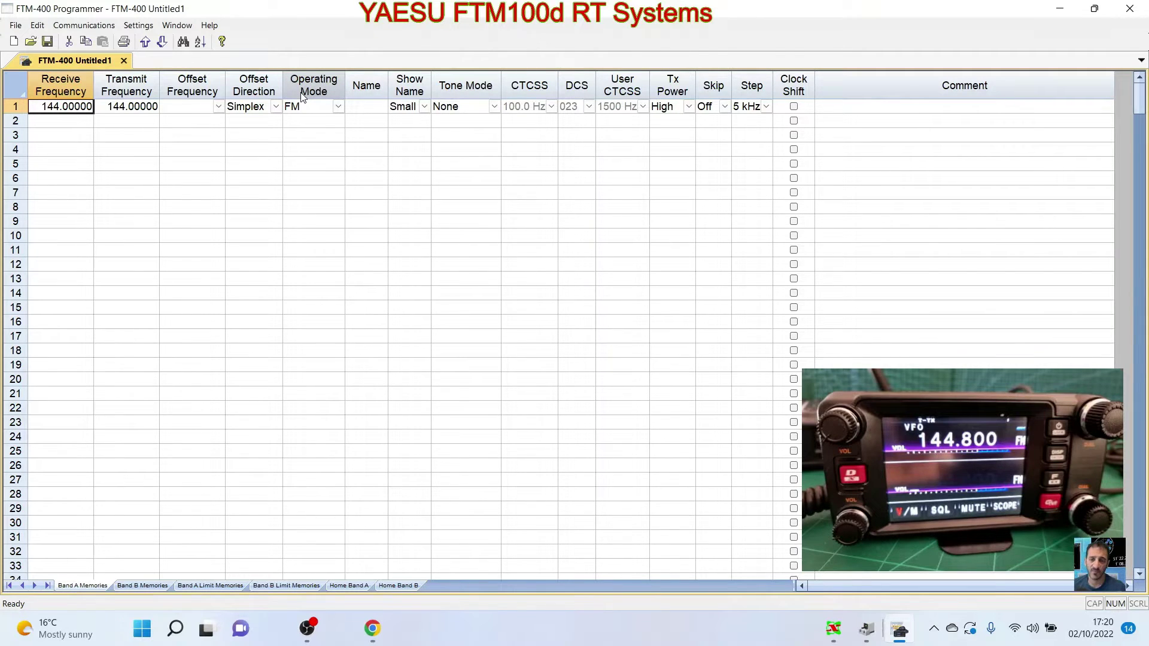
right_click(149, 634)
left_click(121, 296)
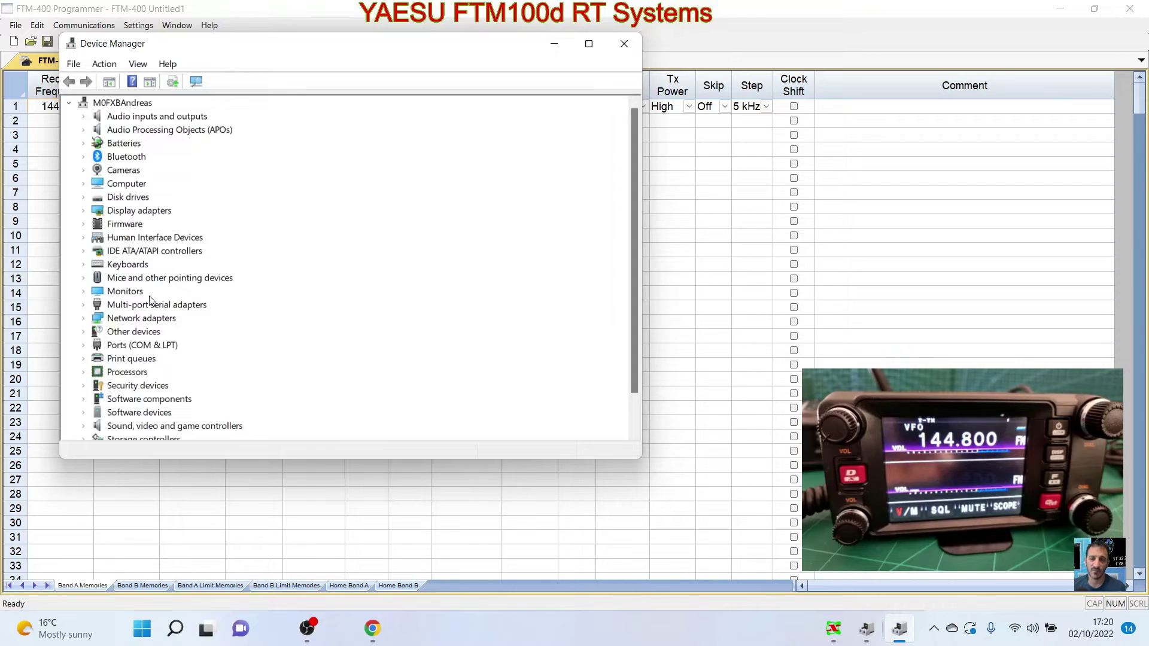
double_click(144, 348)
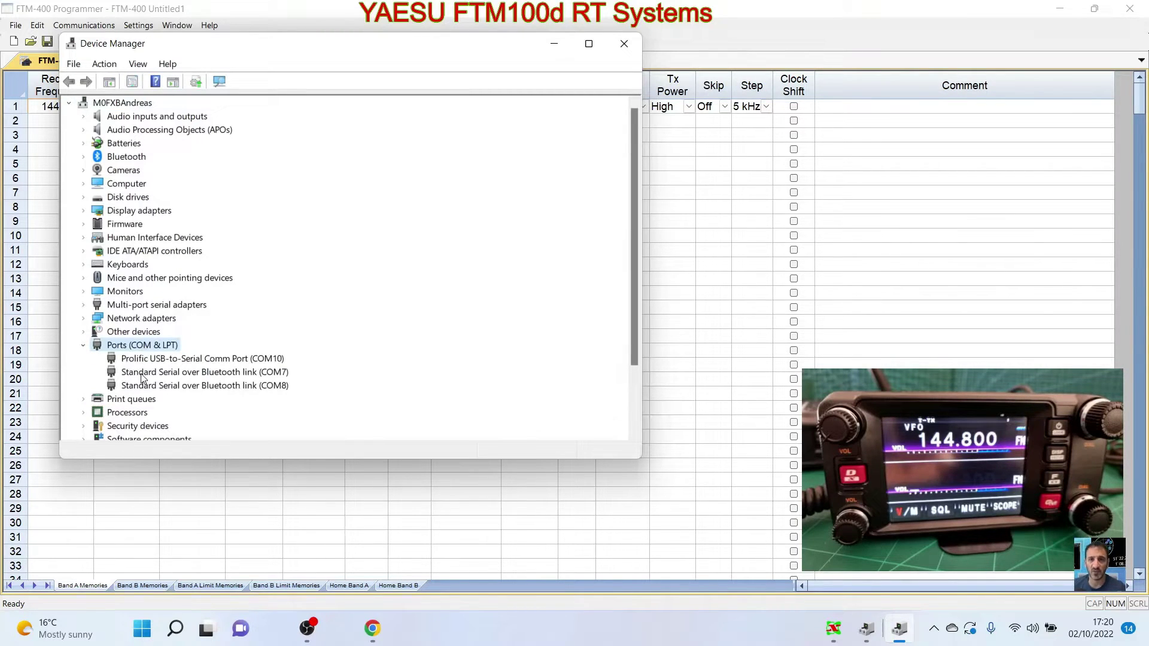
right_click(251, 364)
left_click(283, 365)
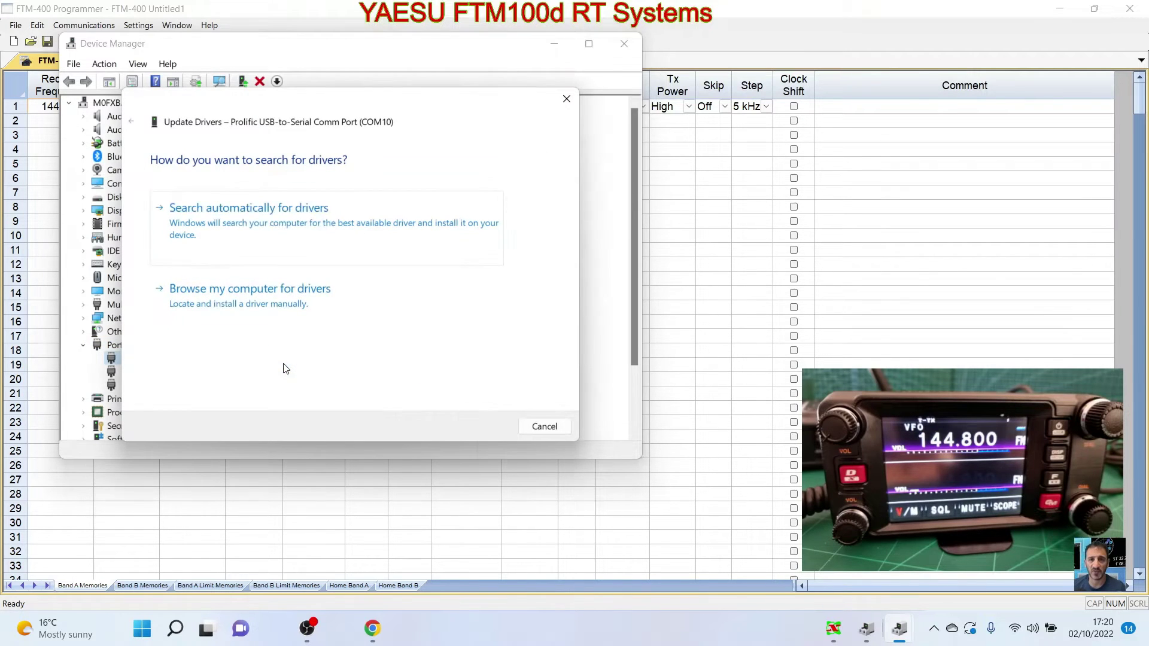
left_click(229, 301)
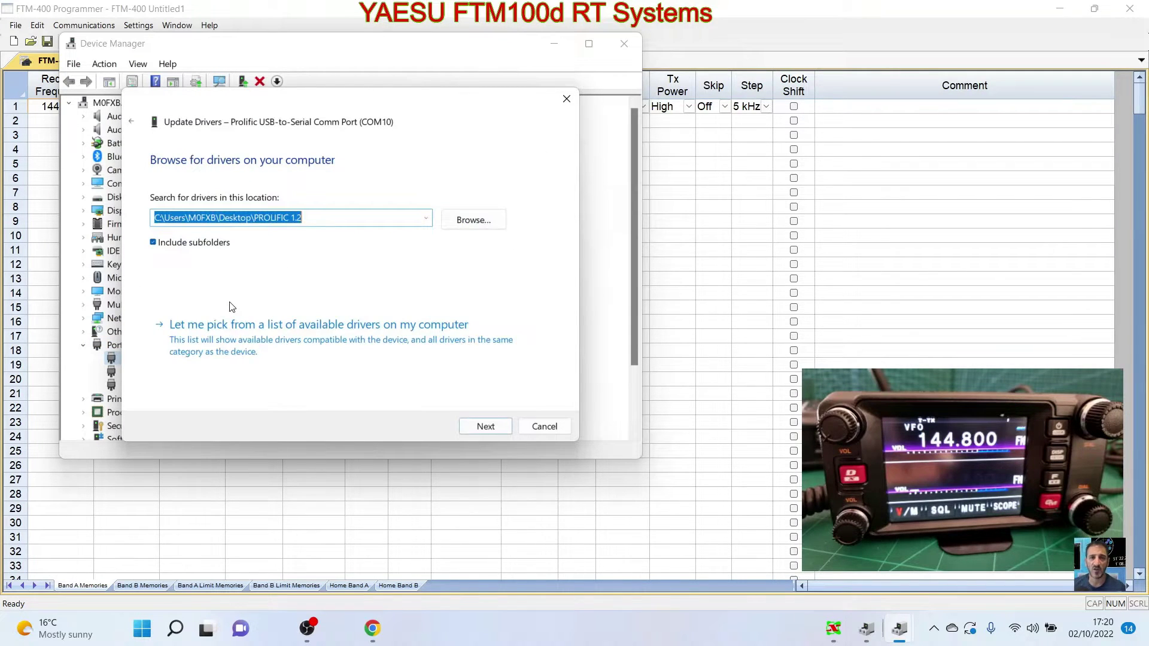
left_click(240, 345)
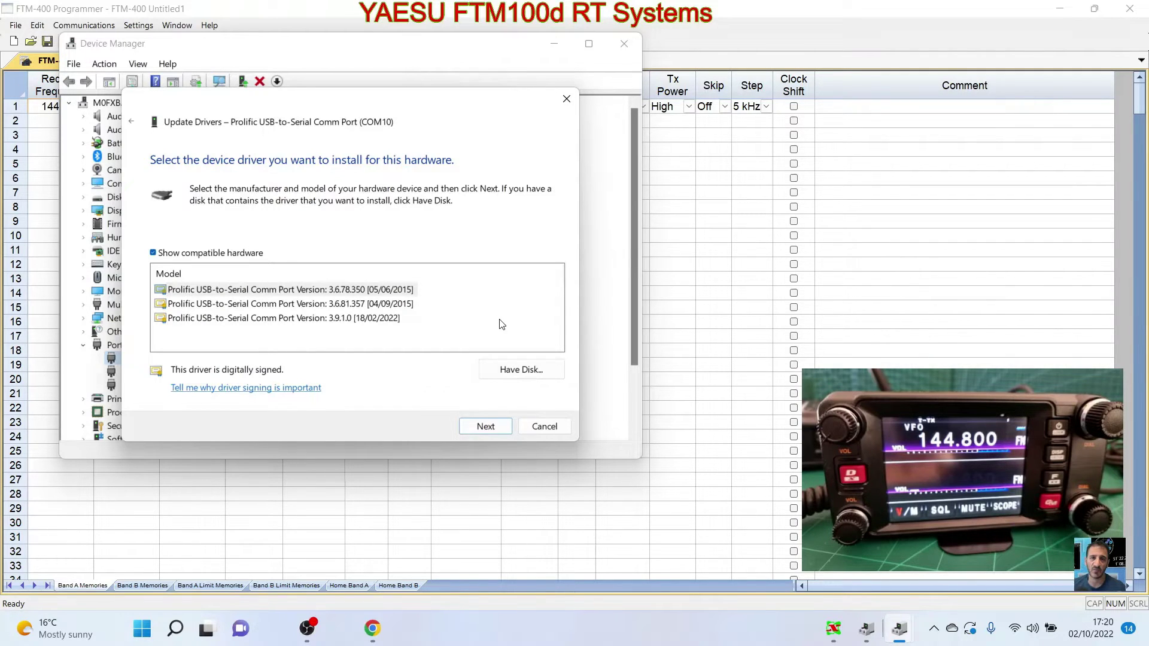
left_click(535, 426)
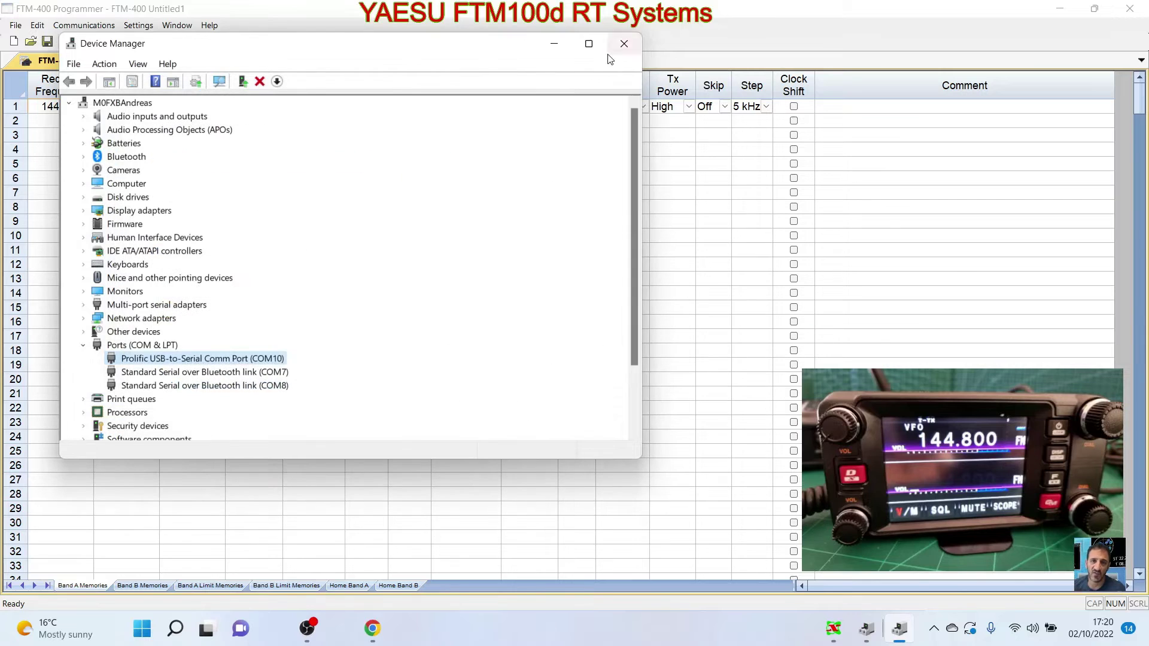
left_click(624, 43)
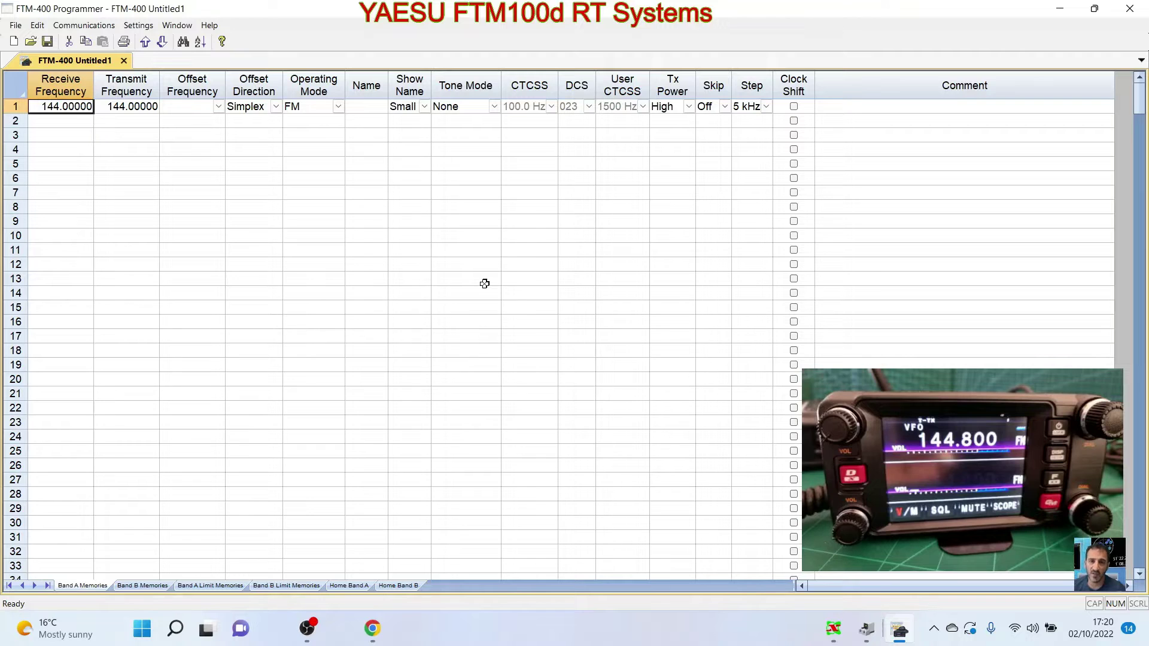
Read the FTM-400's memories via Communications > Get Data From Radio with the radio in clone mode
left_click(78, 28)
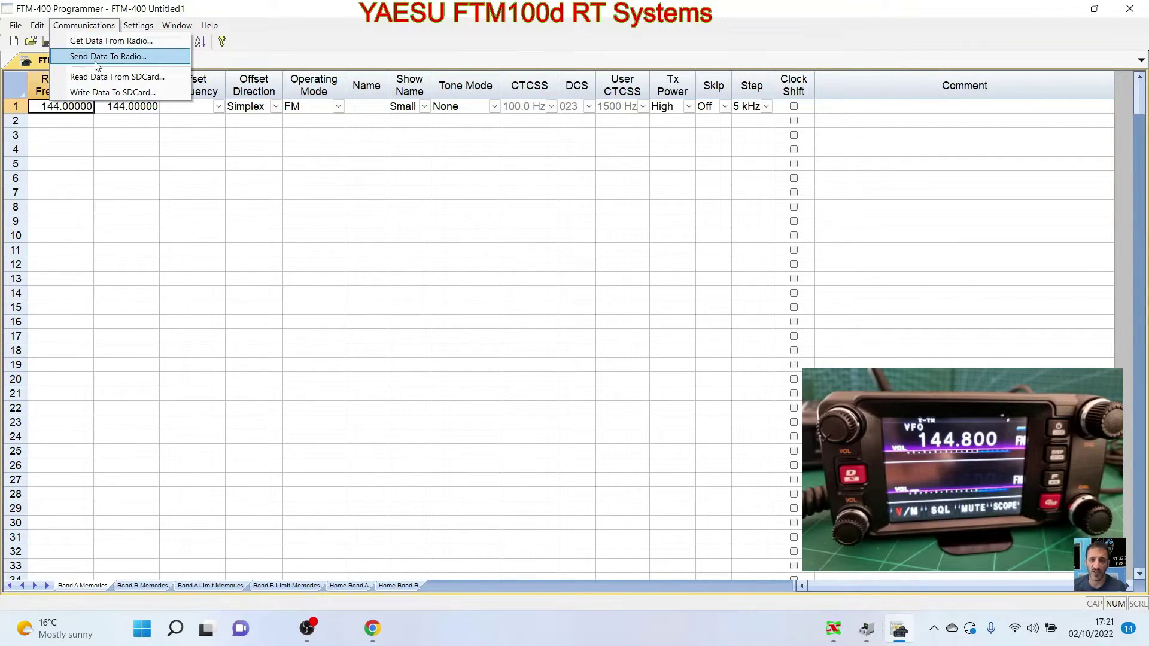
left_click(95, 43)
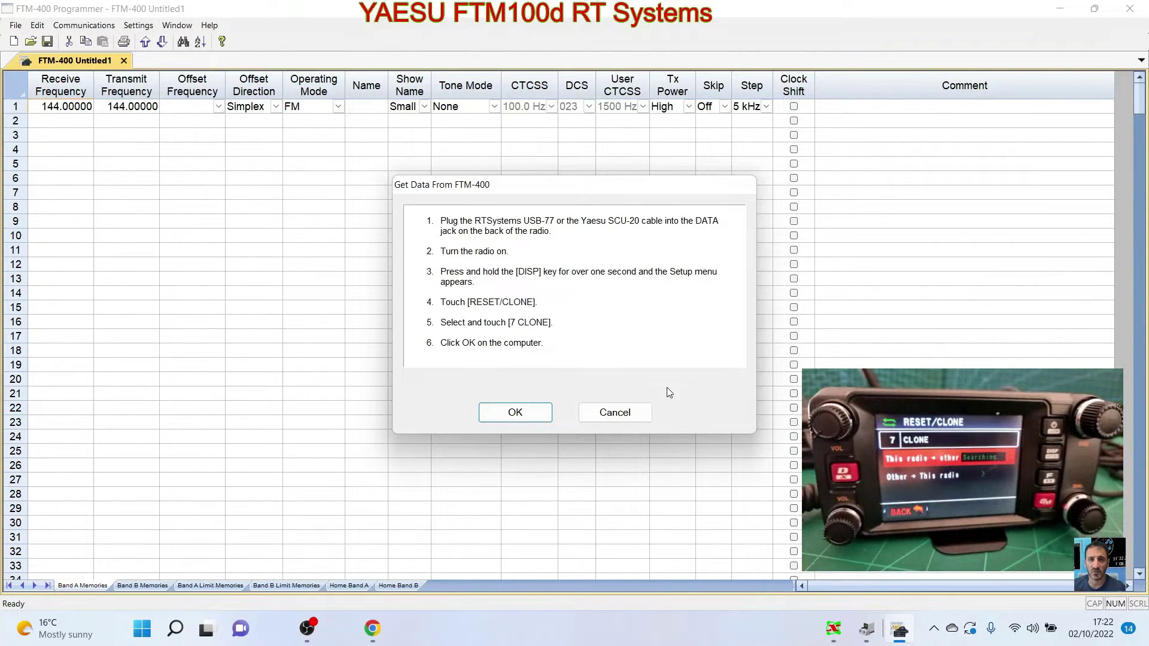
left_click(514, 414)
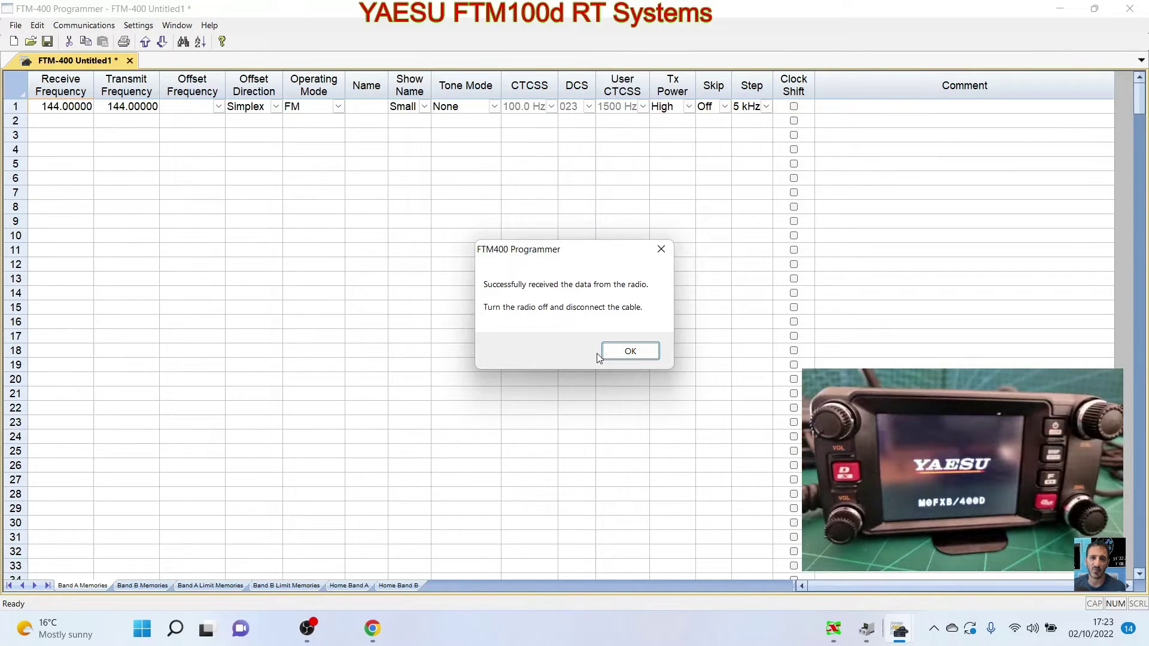
Dismiss the receive confirmation and enter memory 9 at 145.60000 named gb3wr
left_click(637, 352)
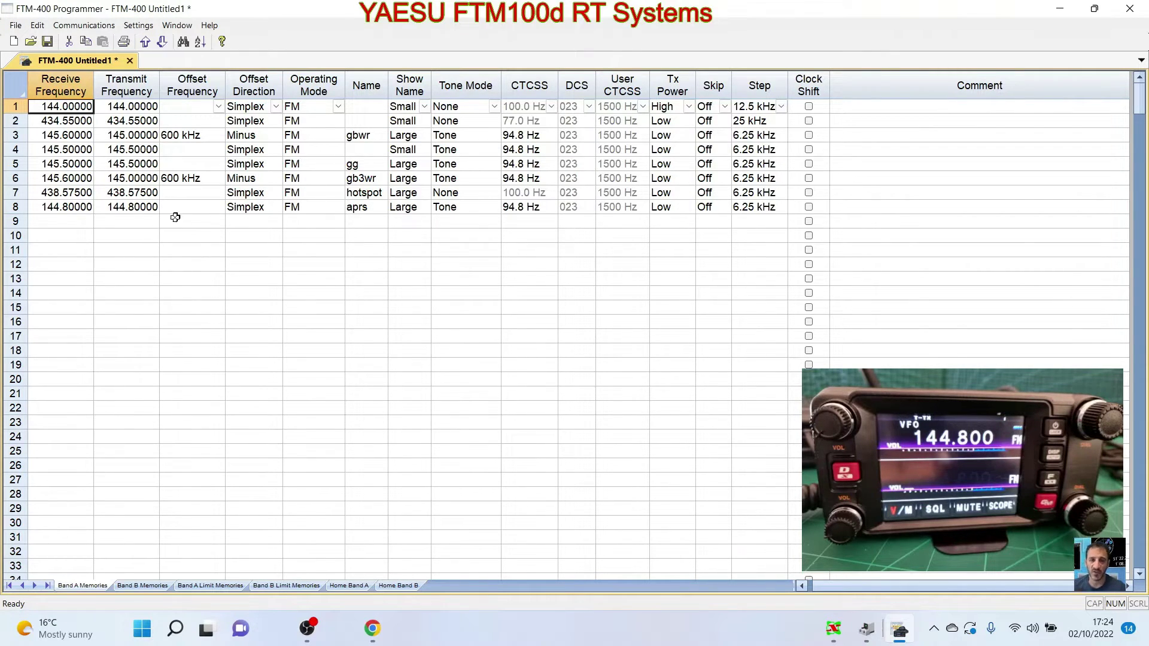
left_click(61, 223)
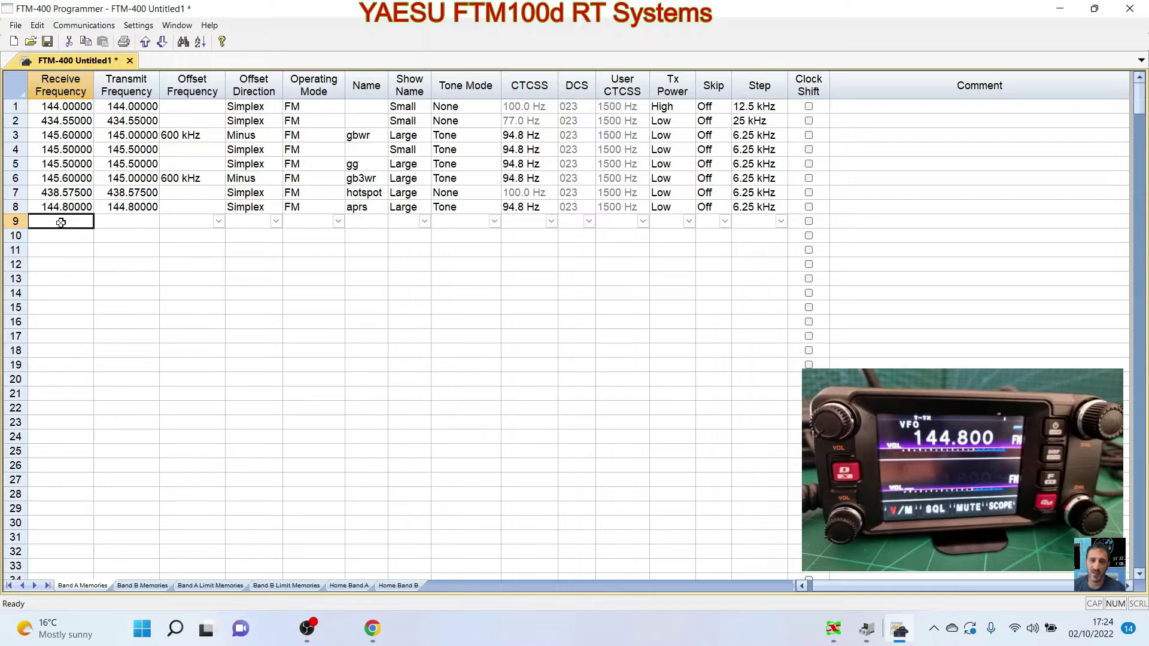
type("145")
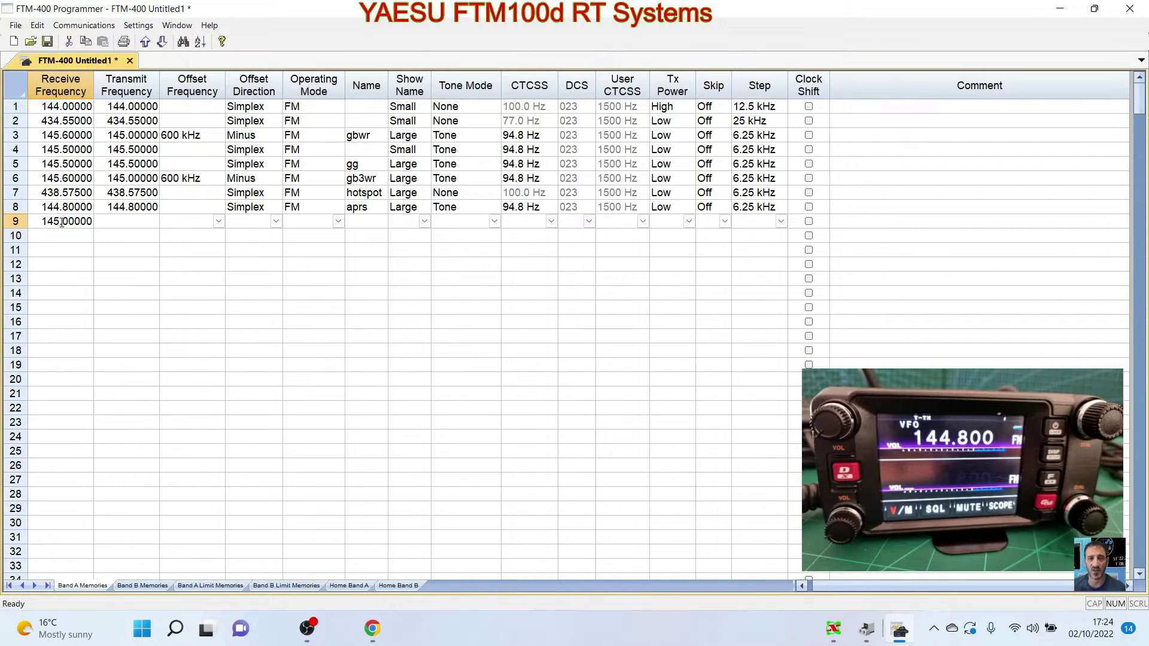
type(".6")
left_click(110, 221)
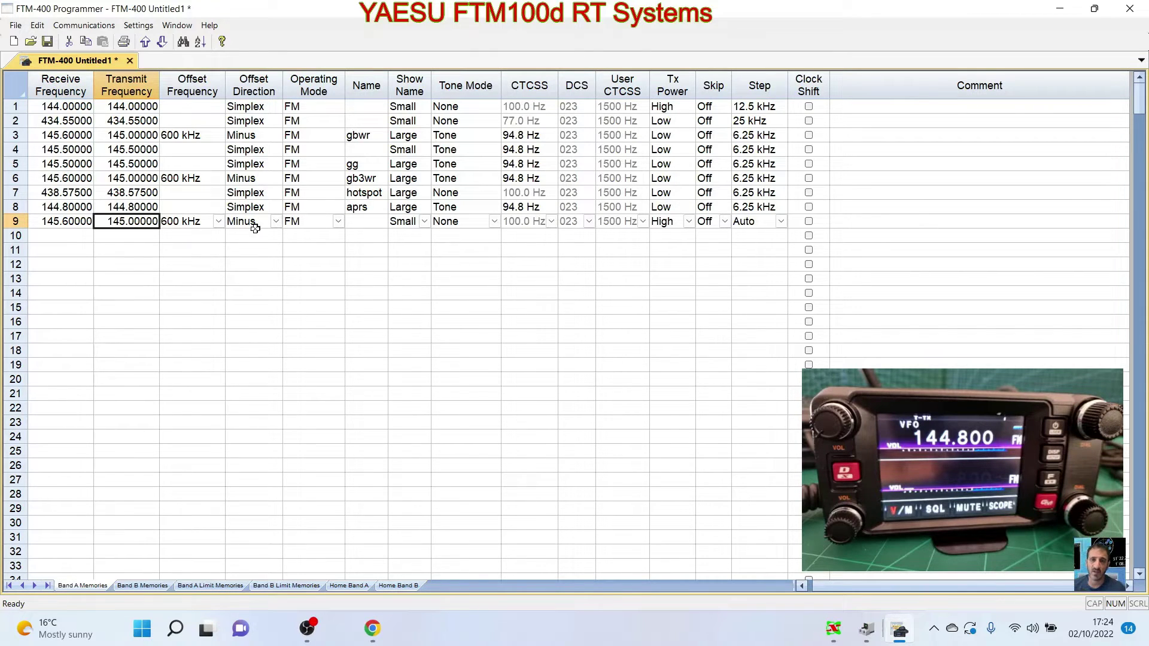
left_click(364, 222)
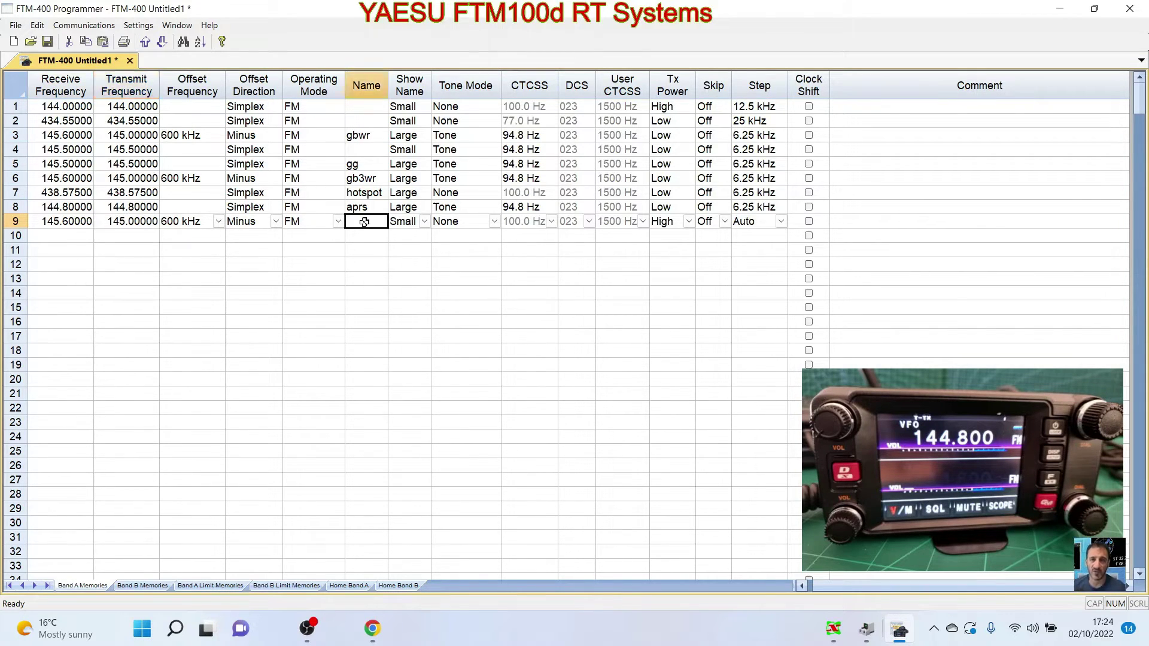
type("gb3wr")
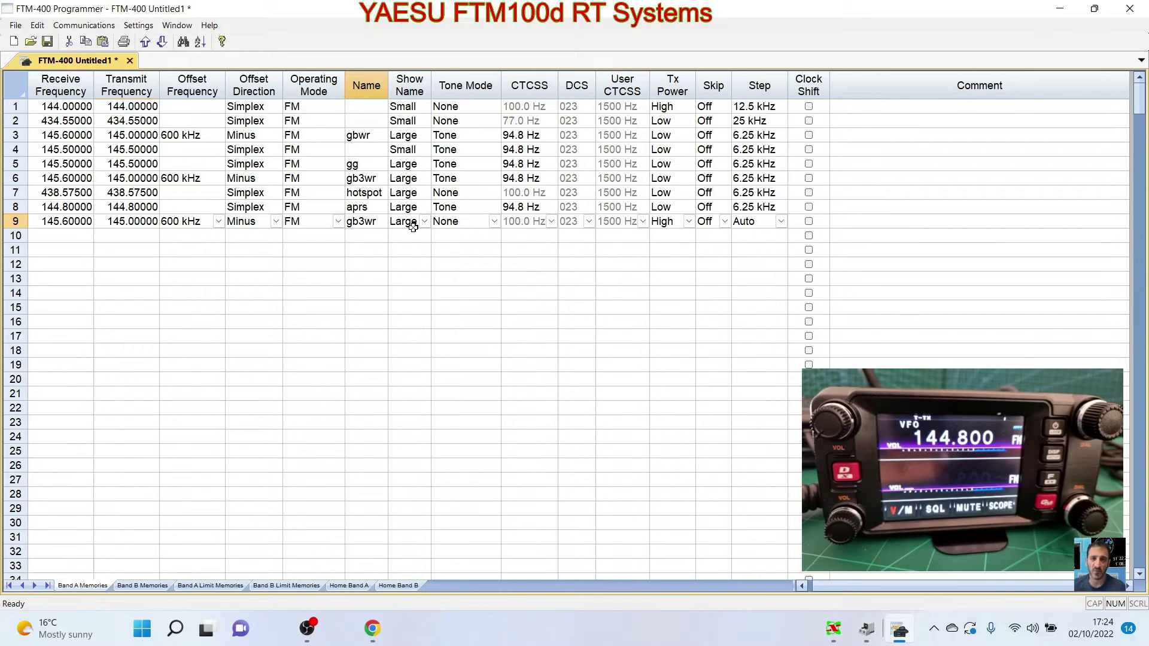
Set memory 9's tone mode to Tone with a 94.8 Hz CTCSS tone
left_click(495, 222)
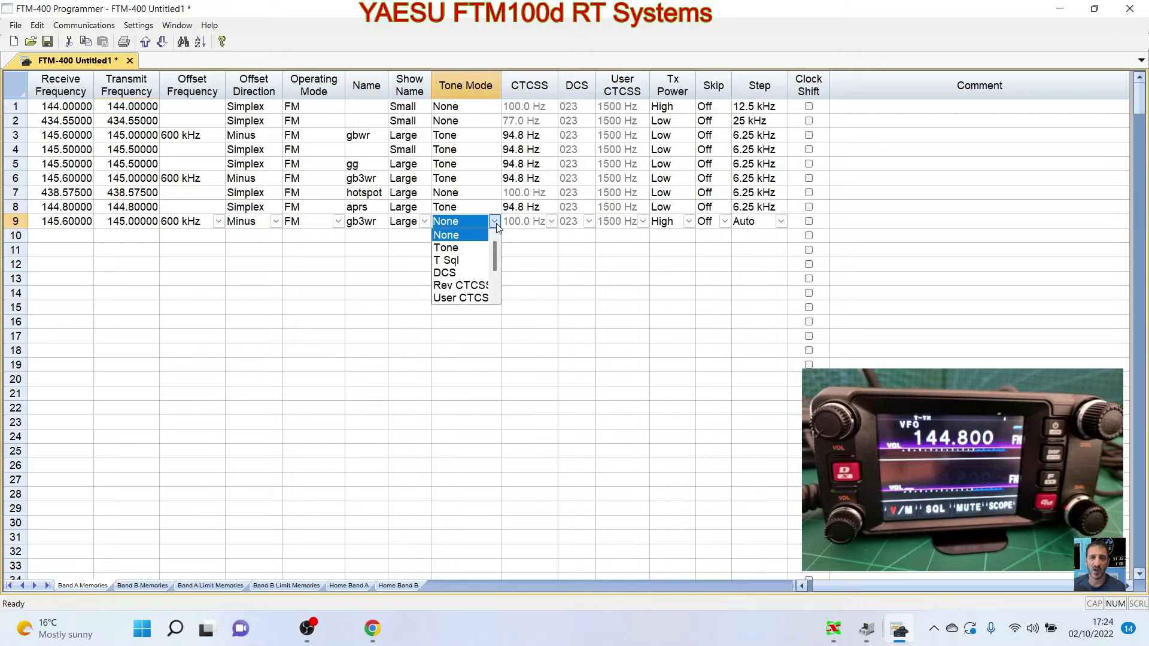
left_click(461, 248)
key("Tab")
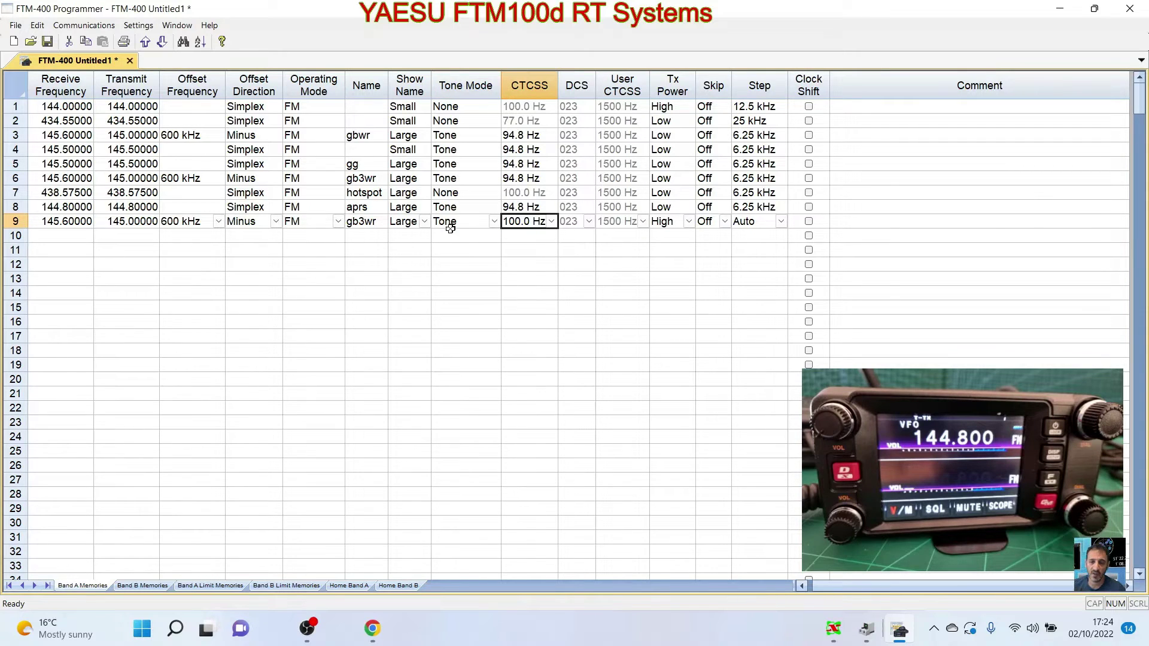
left_click(551, 221)
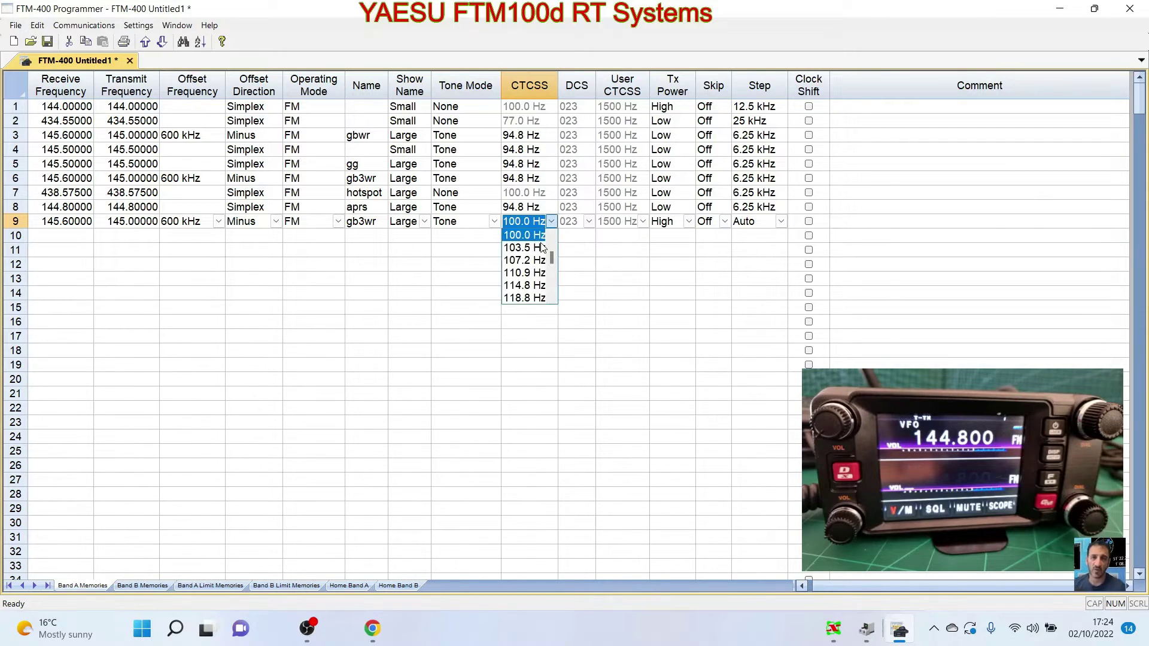
scroll(550, 248, "up", 2)
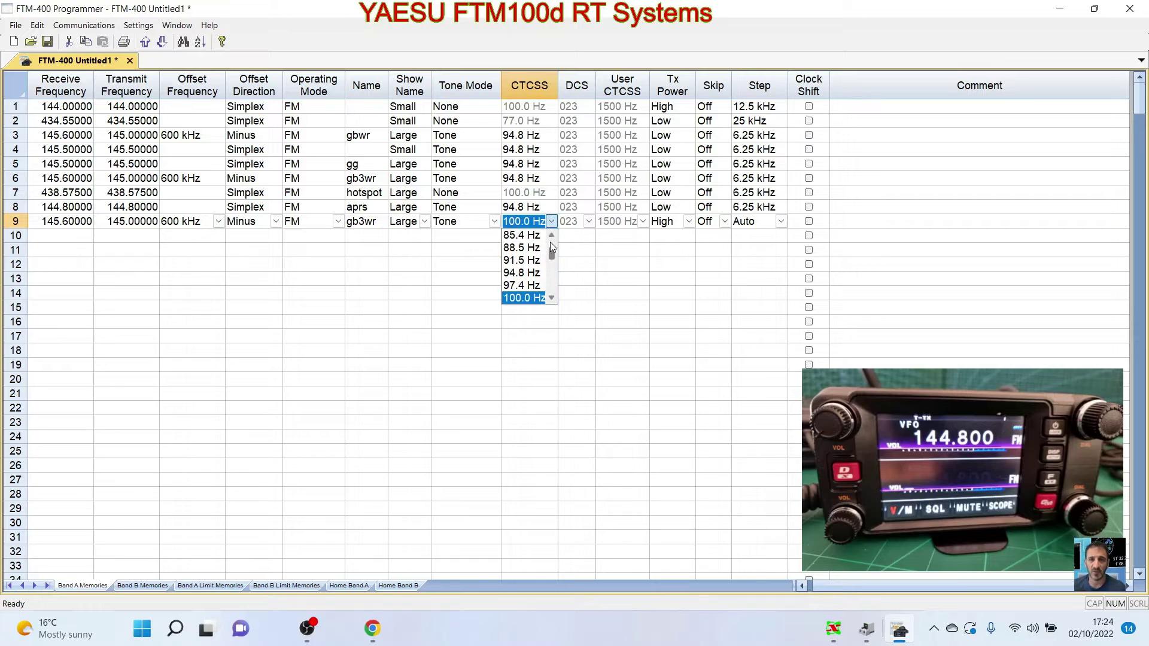
left_click(524, 273)
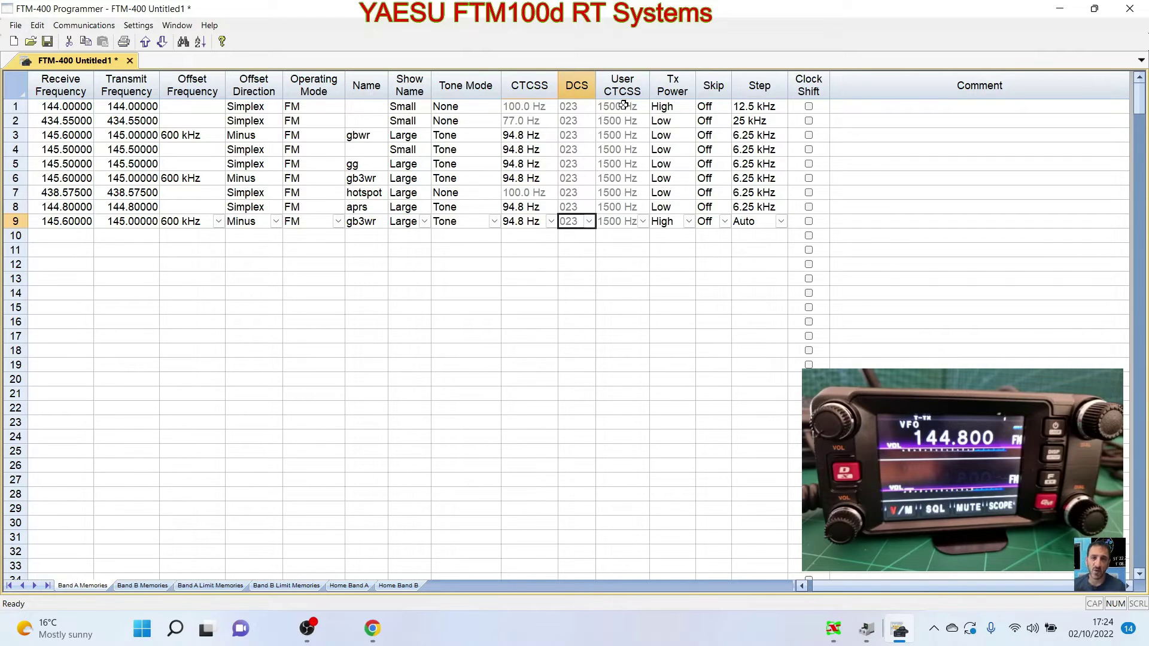
Set memory 9's transmit power to Medium
left_click(689, 223)
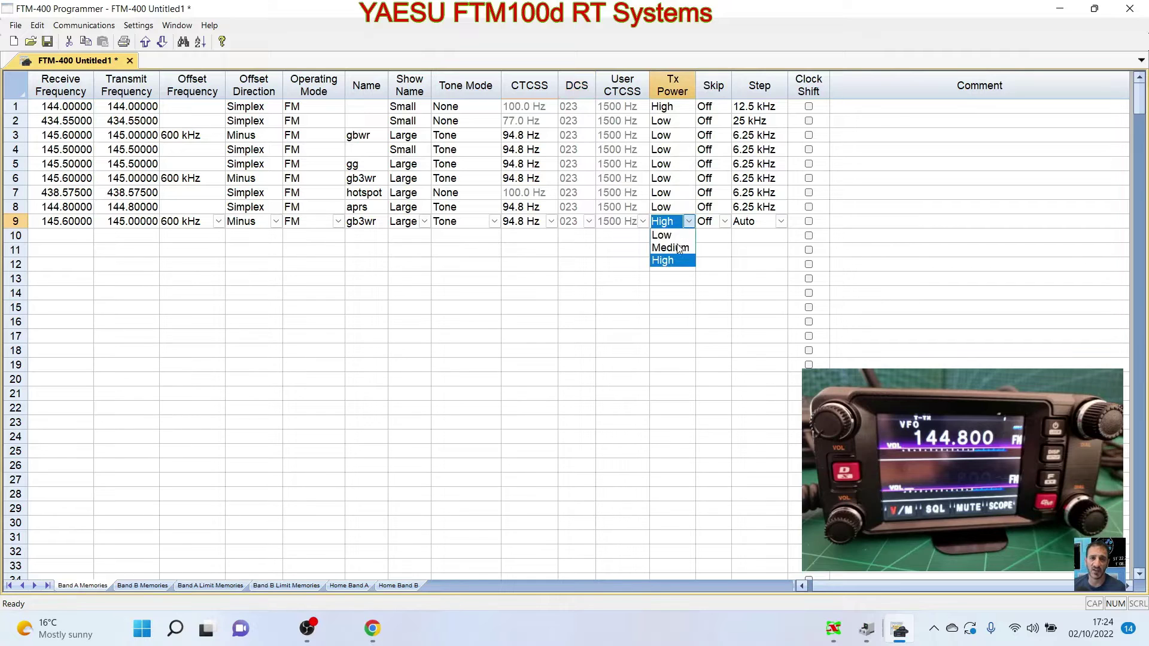
left_click(675, 247)
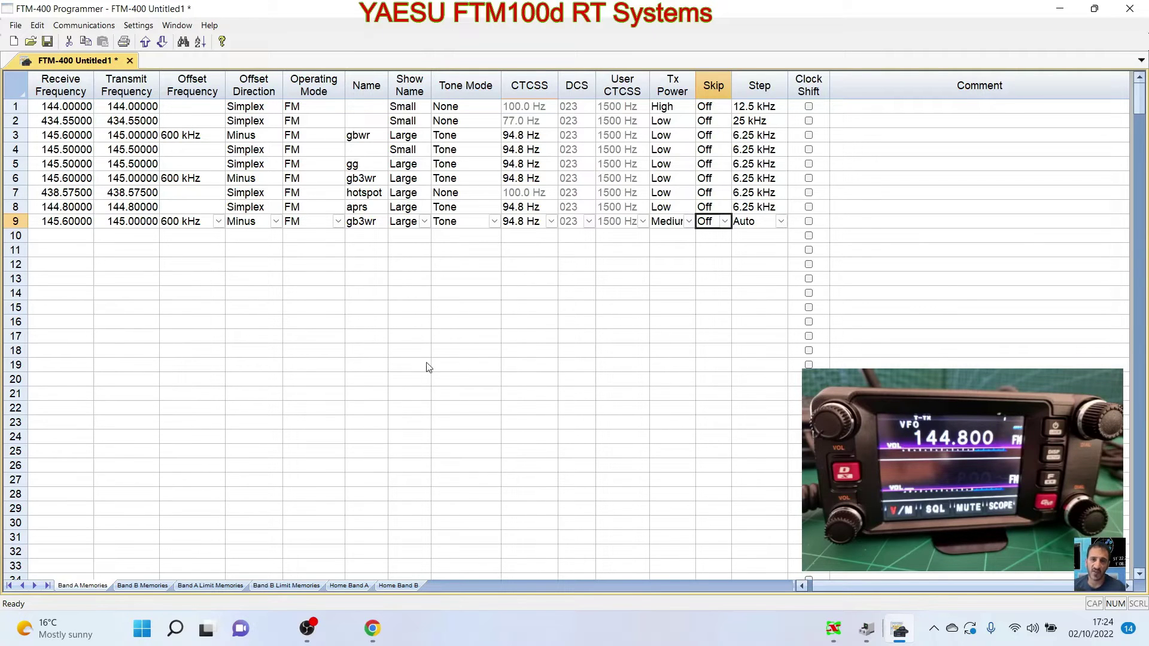
left_click(60, 237)
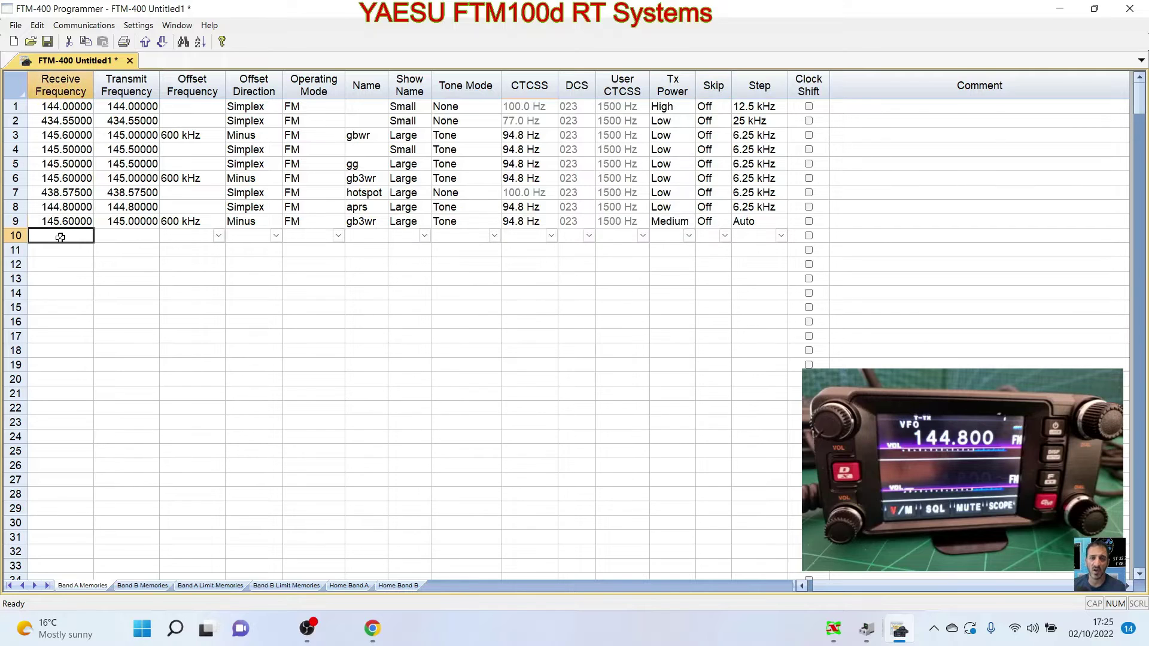
Enter memory 10 at 438.57500 with Simplex offset direction
type("438.57500")
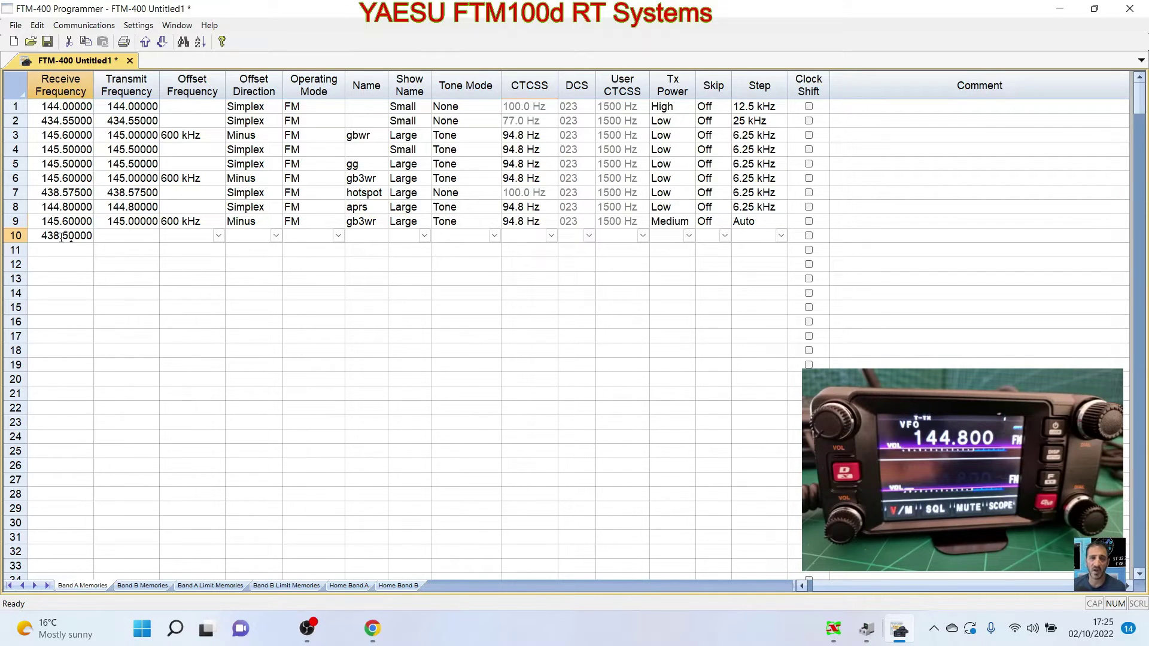
left_click(120, 238)
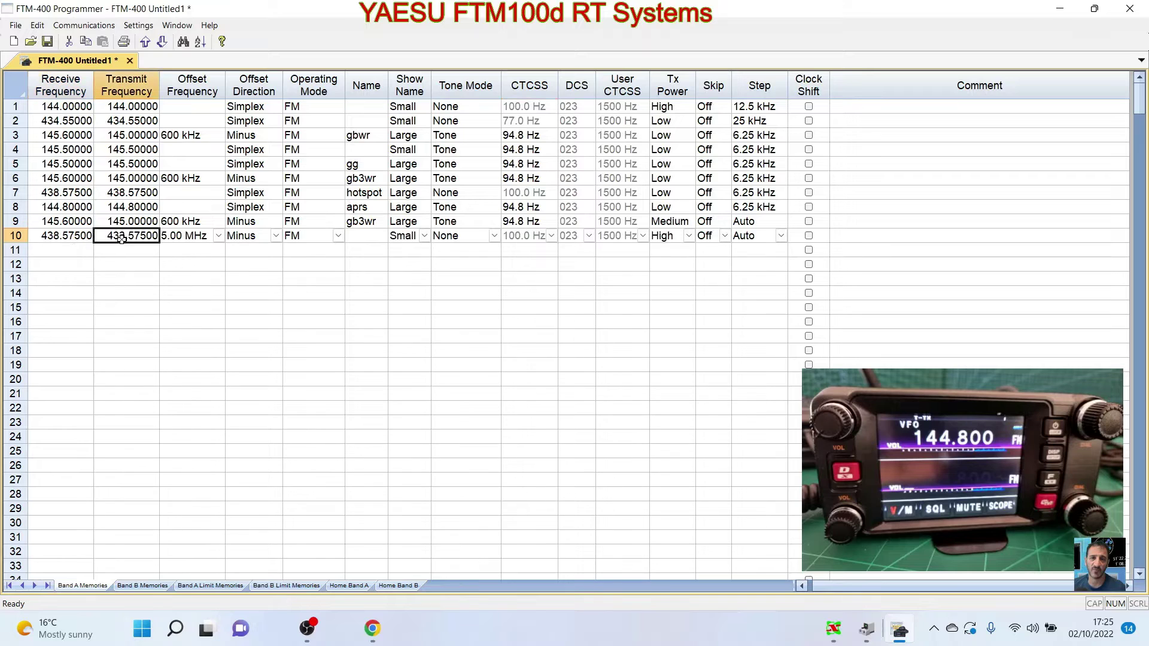
left_click(219, 237)
left_click_drag(216, 310, 225, 260)
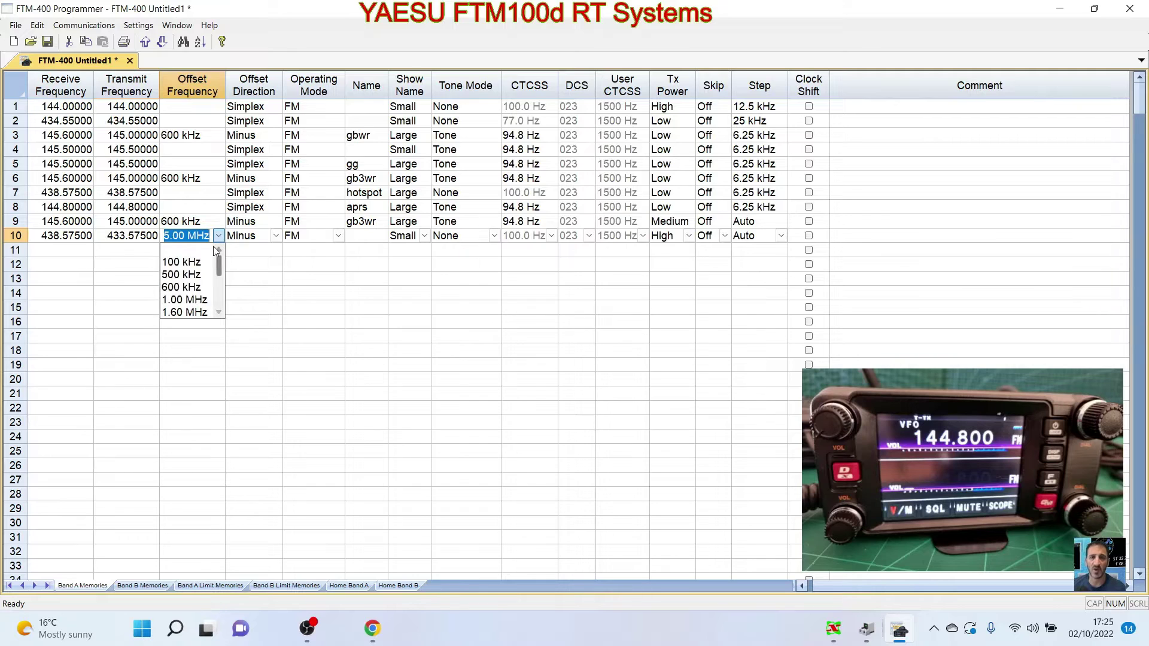
left_click(277, 237)
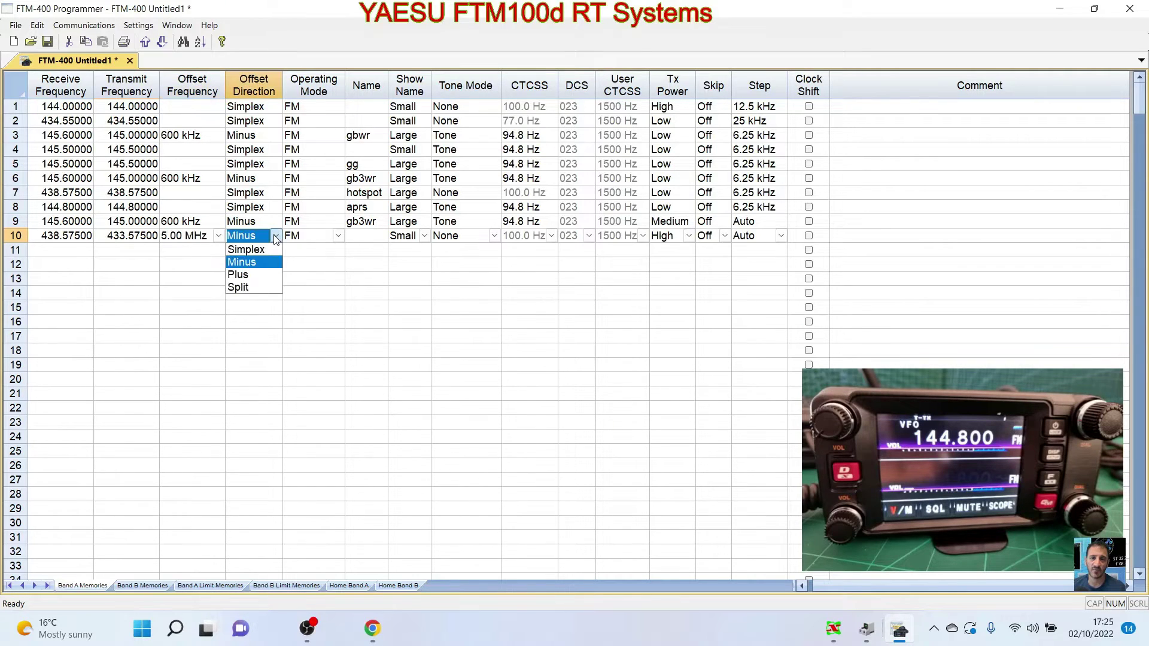
left_click(262, 254)
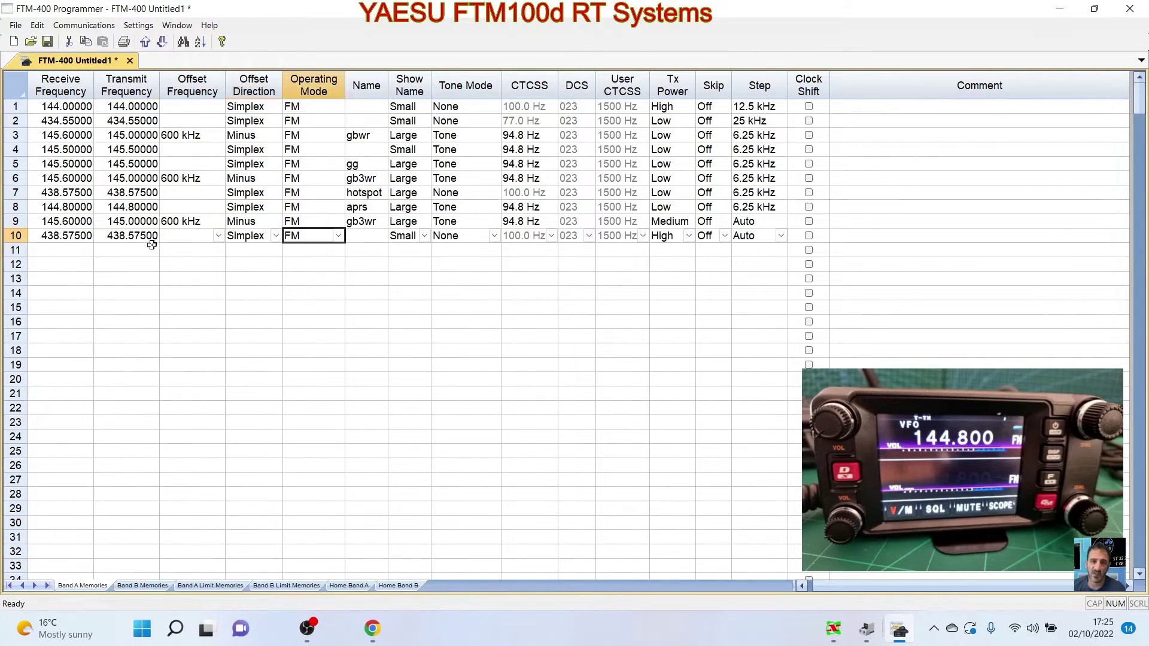
Change memory 10's operating mode from FM to Auto
left_click(339, 236)
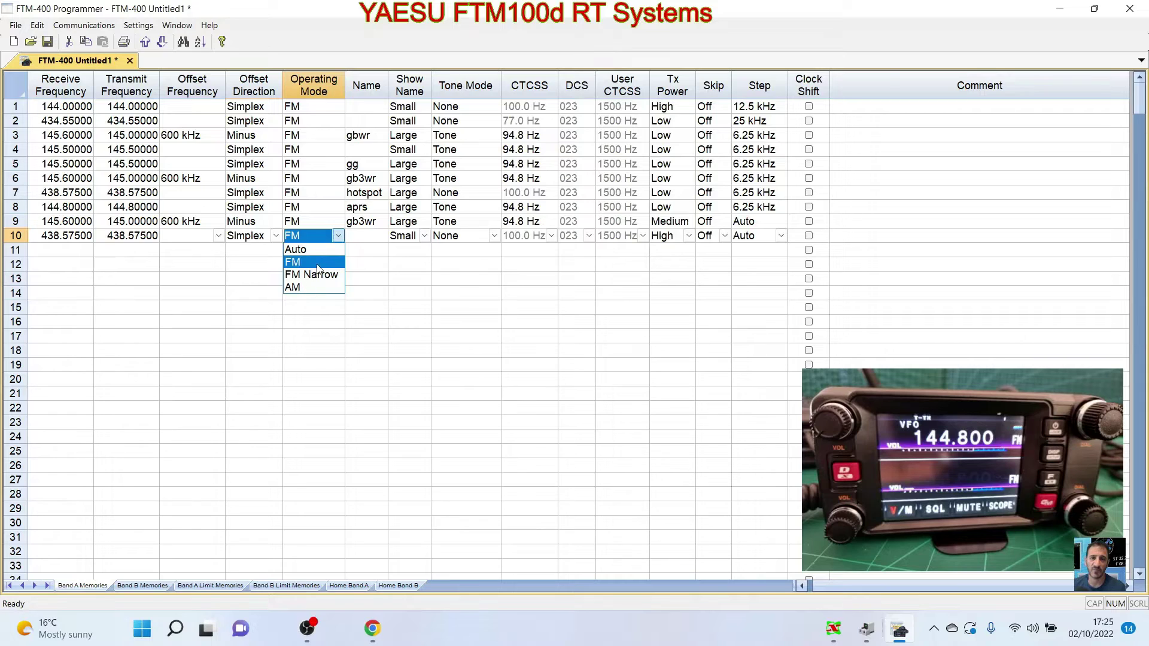
left_click(337, 239)
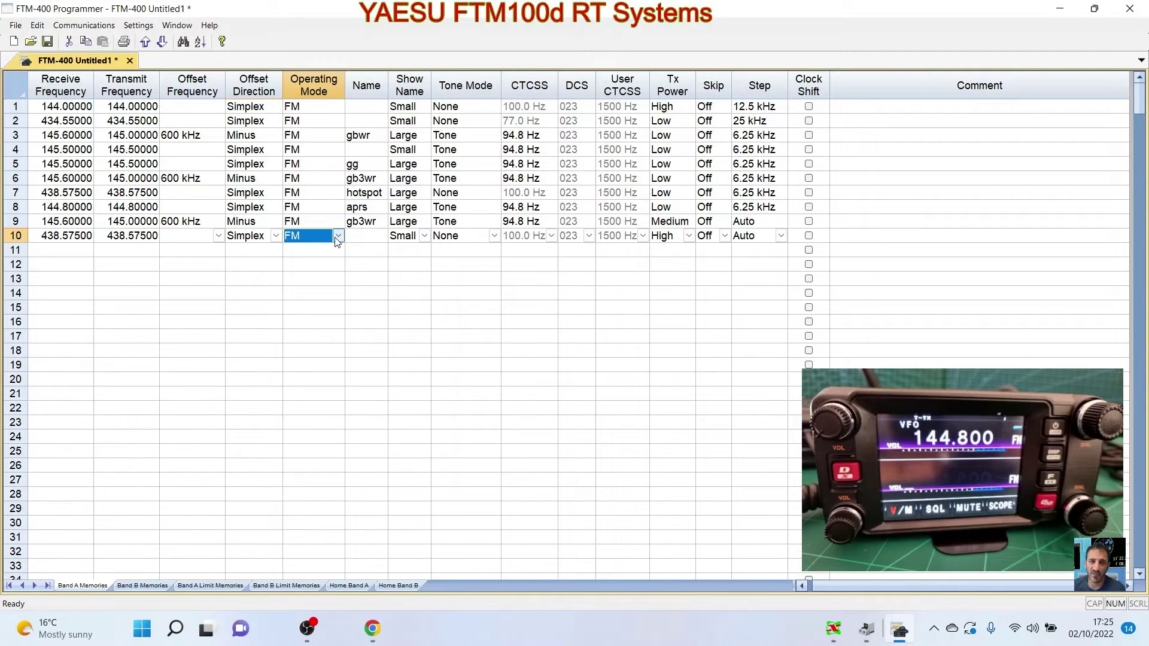
left_click(338, 237)
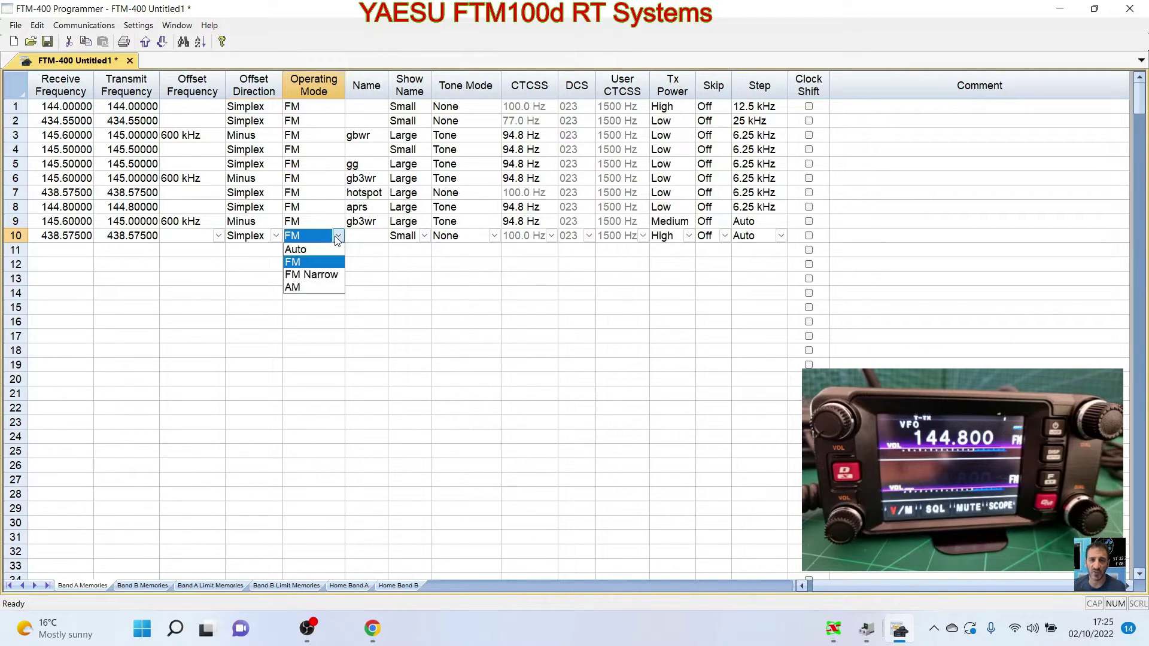
left_click(338, 239)
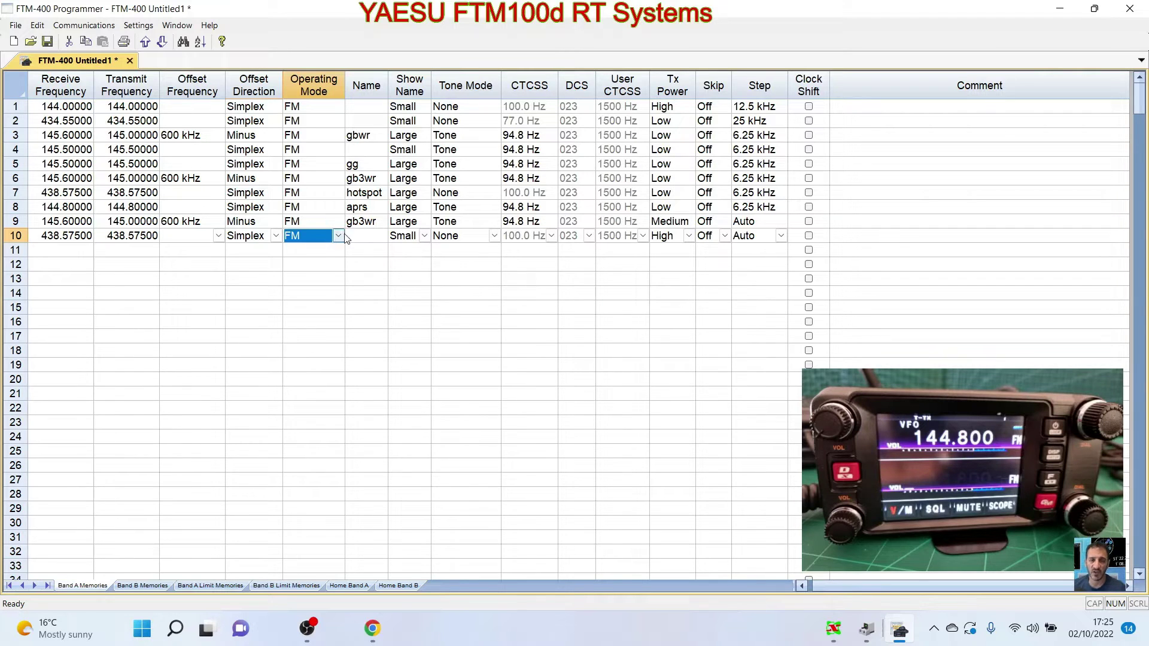
left_click(338, 237)
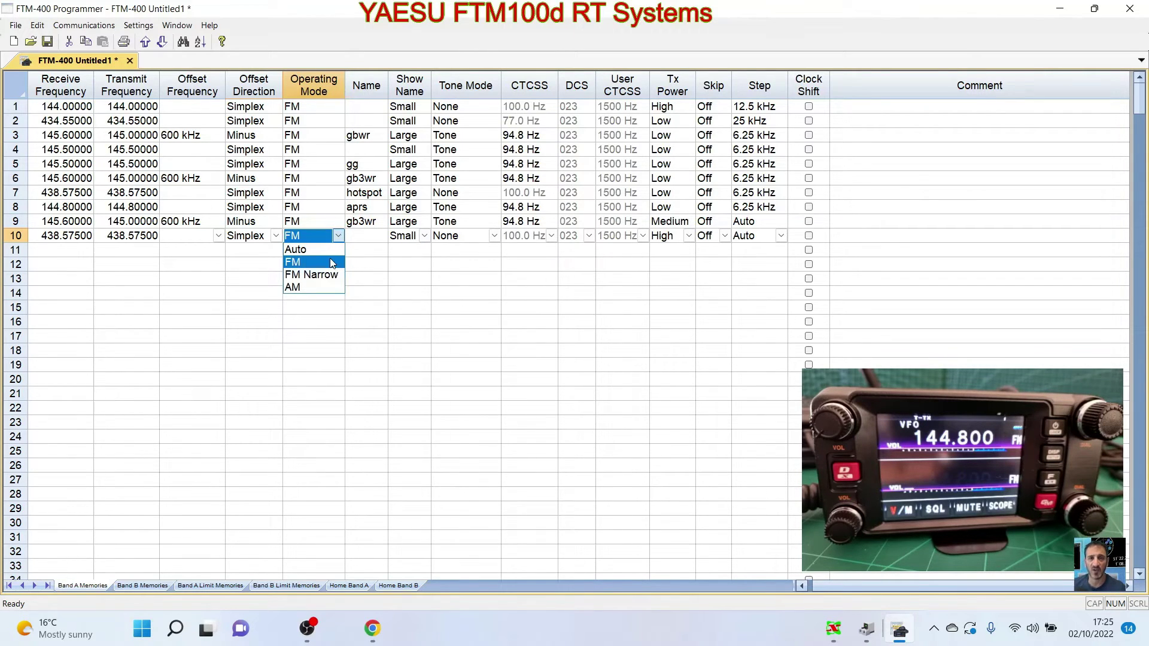
left_click(298, 251)
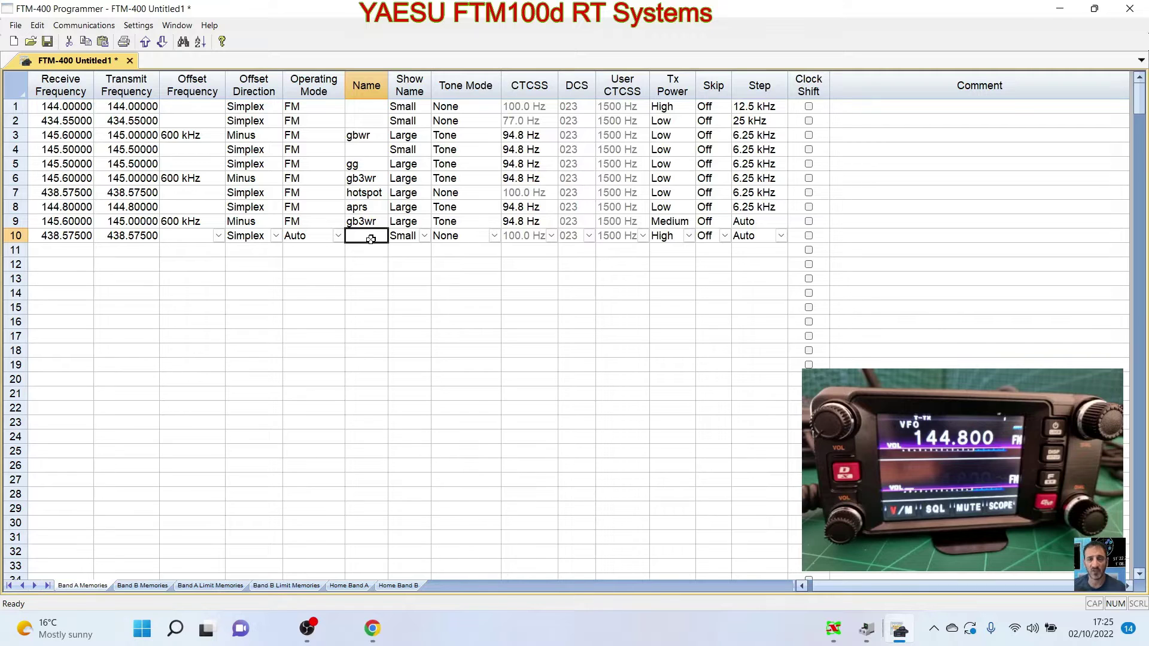
Name memory 10 'hotspot' and confirm its operating mode is still Auto
type("hotspot")
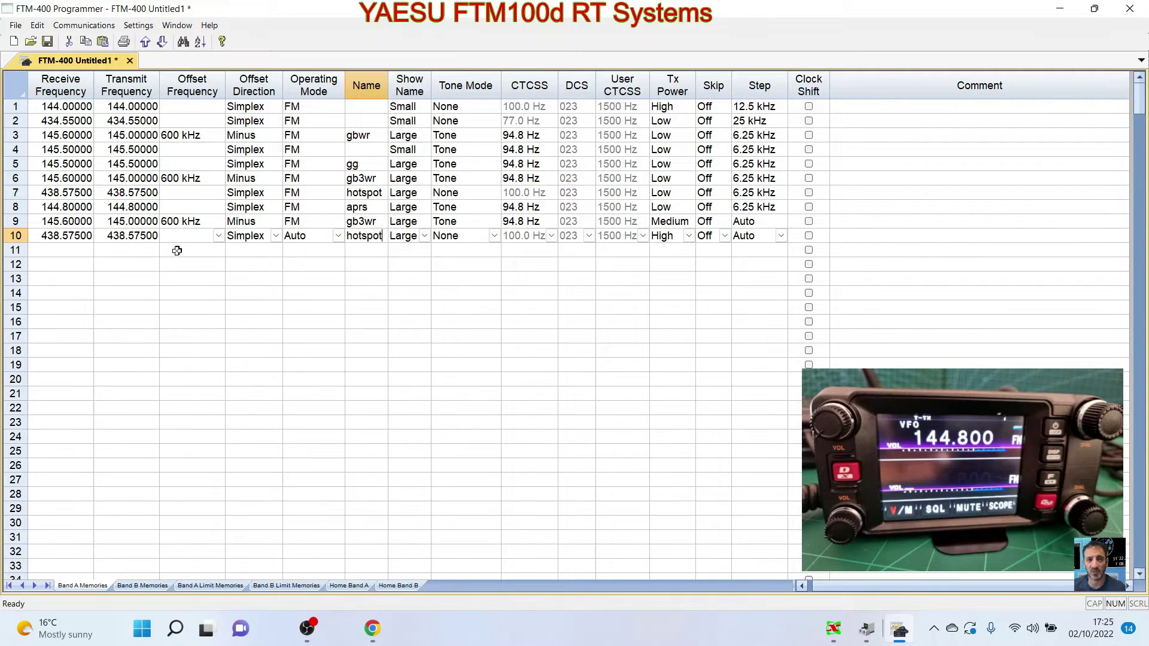
left_click(338, 237)
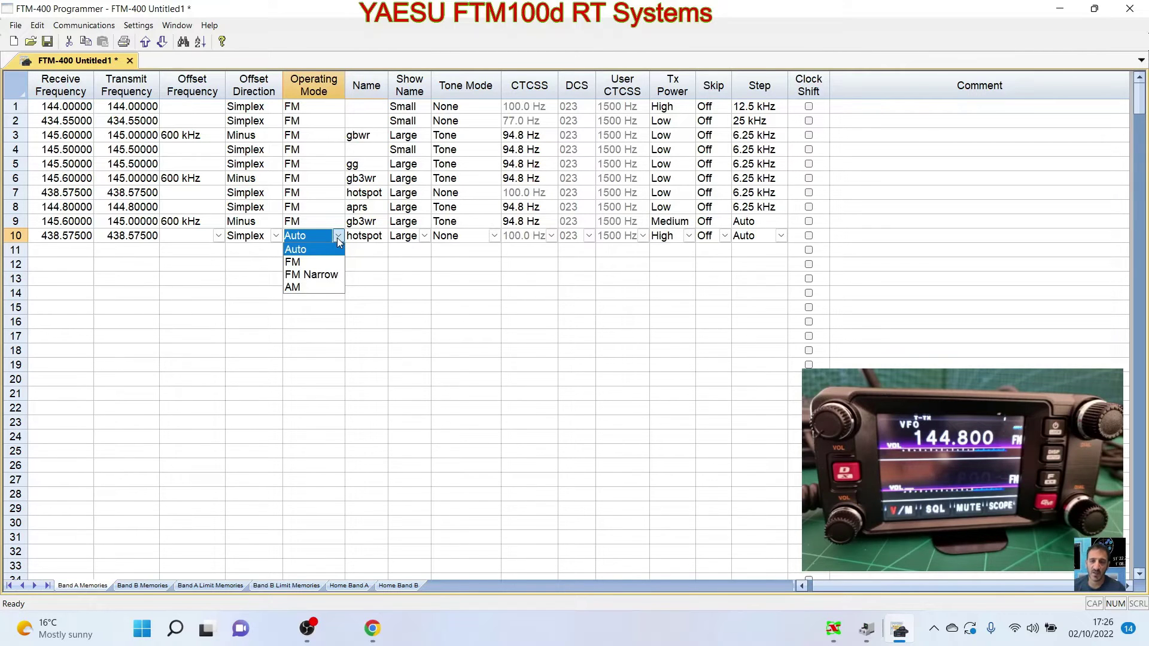
left_click(339, 240)
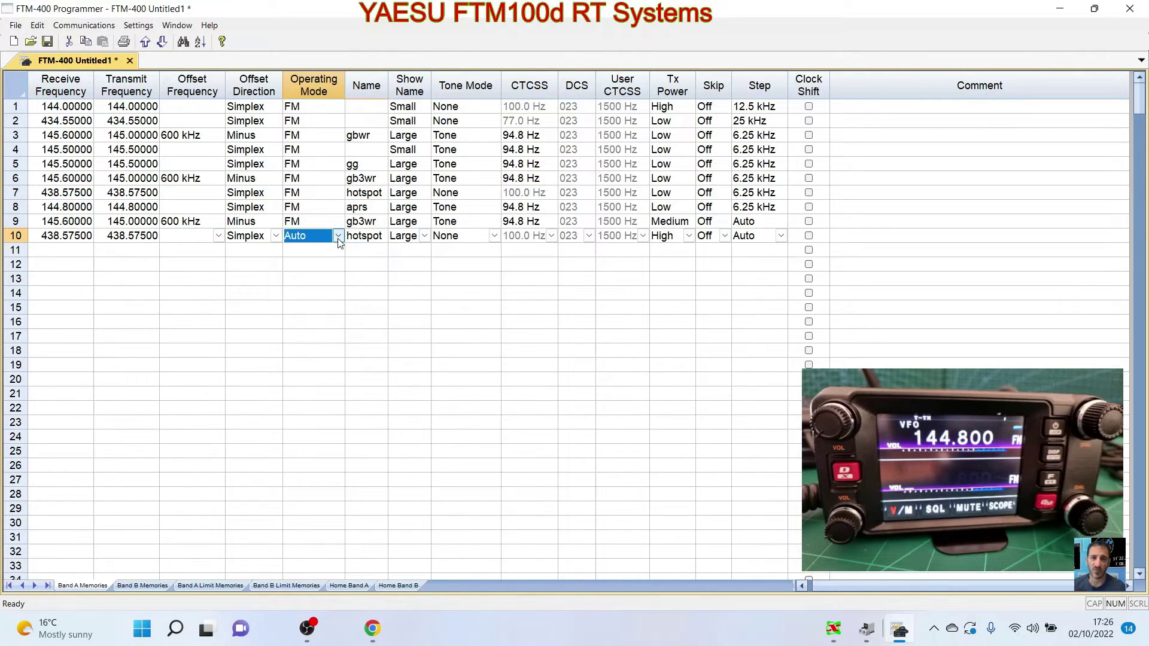
left_click(497, 239)
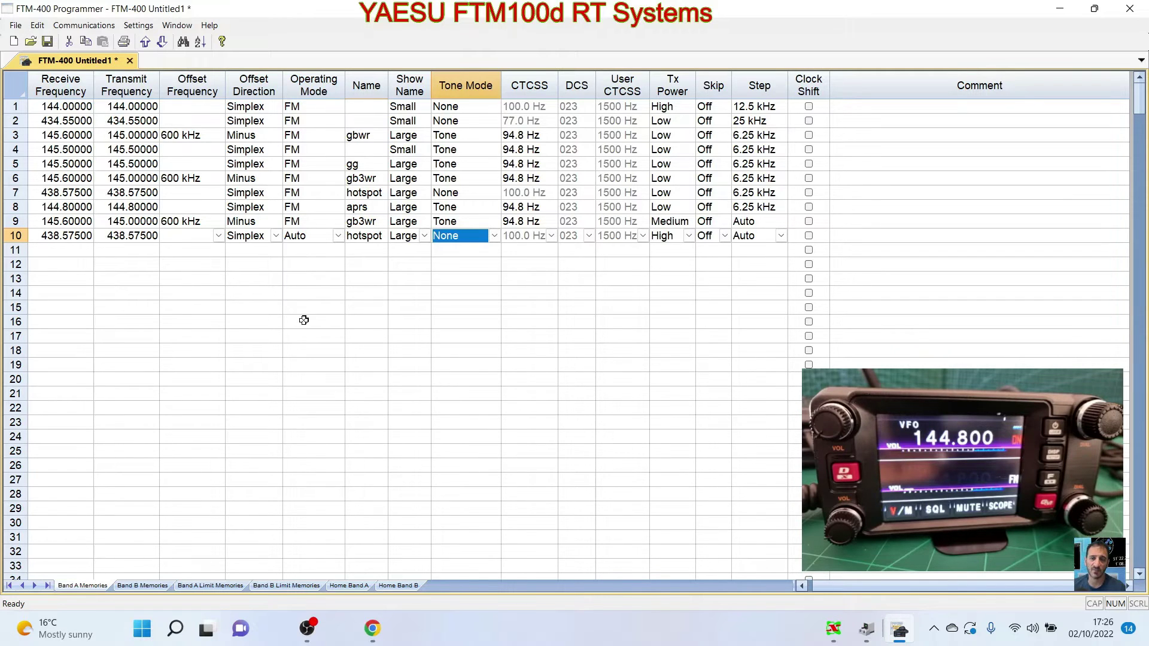
left_click(155, 585)
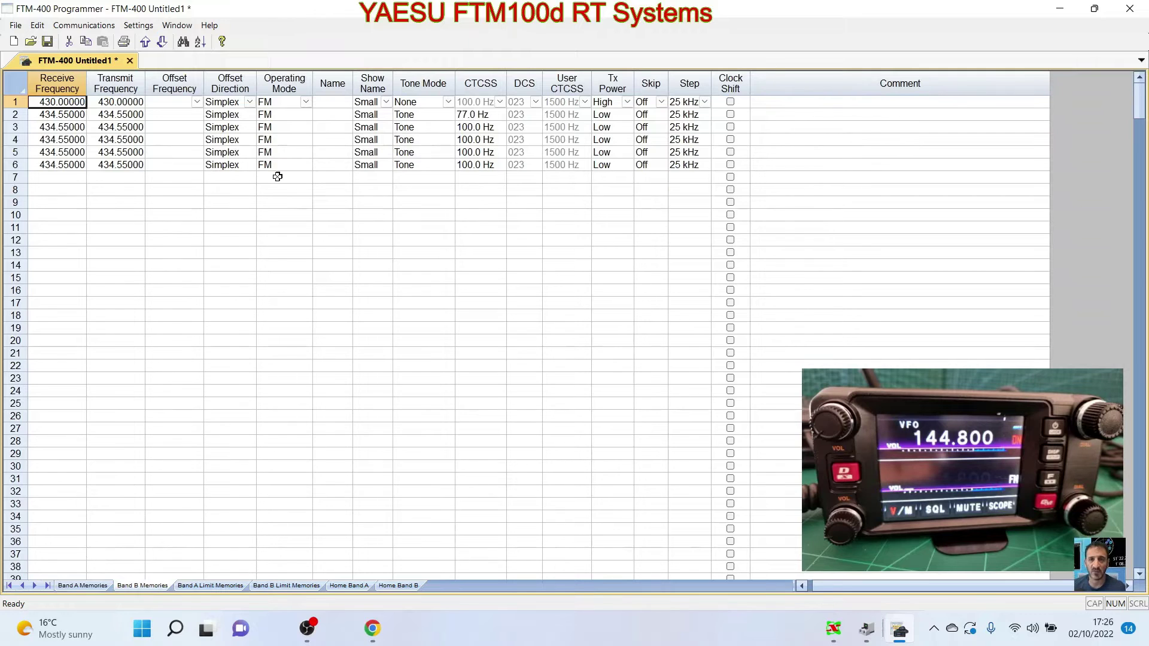
left_click(307, 103)
left_click(306, 103)
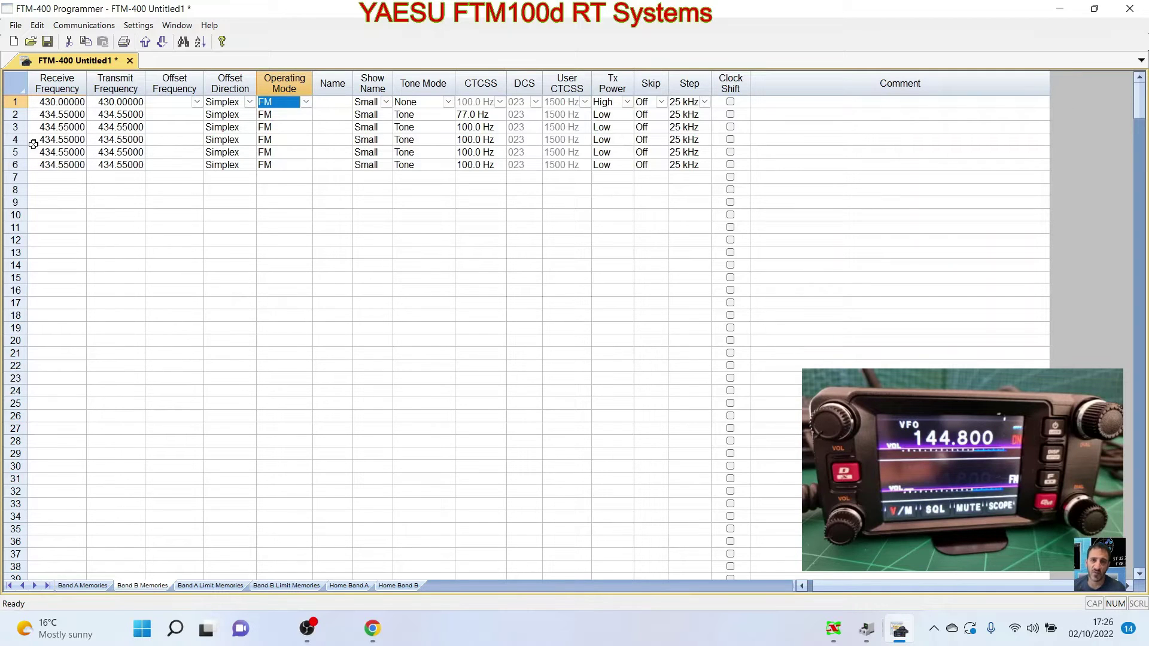
left_click(212, 584)
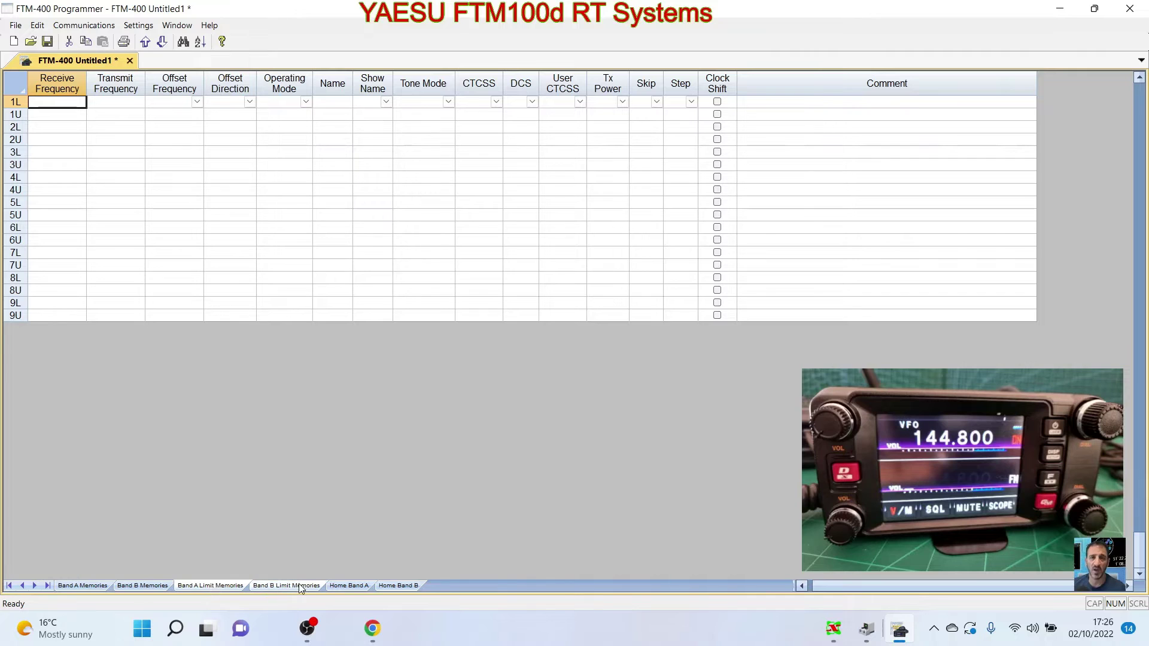
left_click(350, 586)
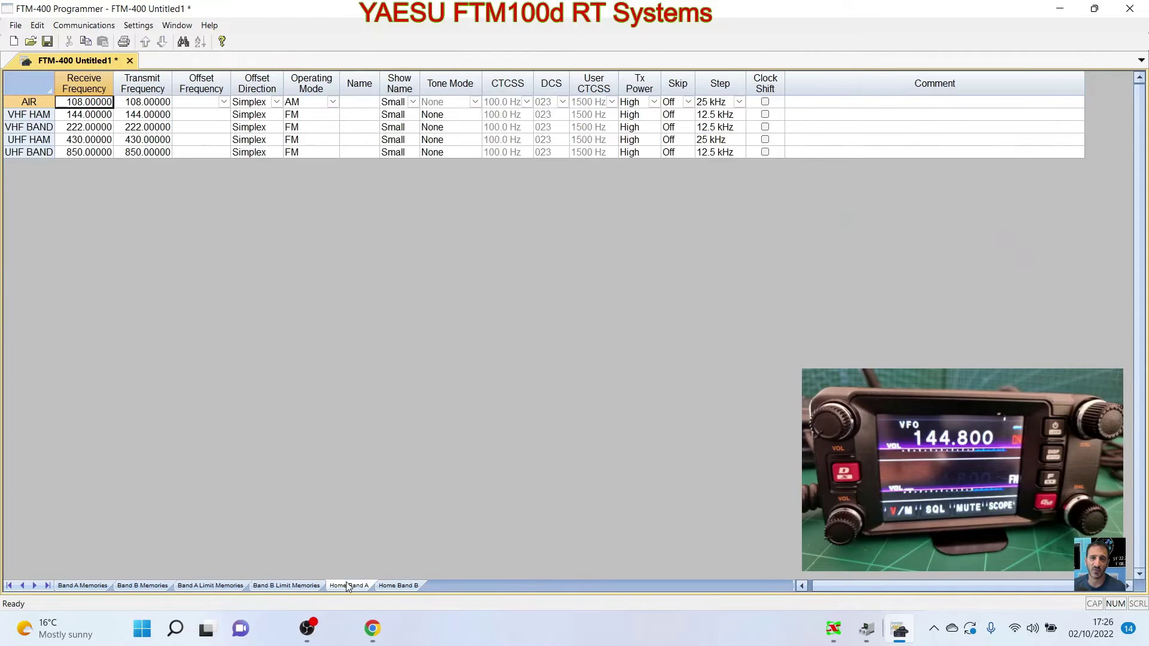
left_click(399, 586)
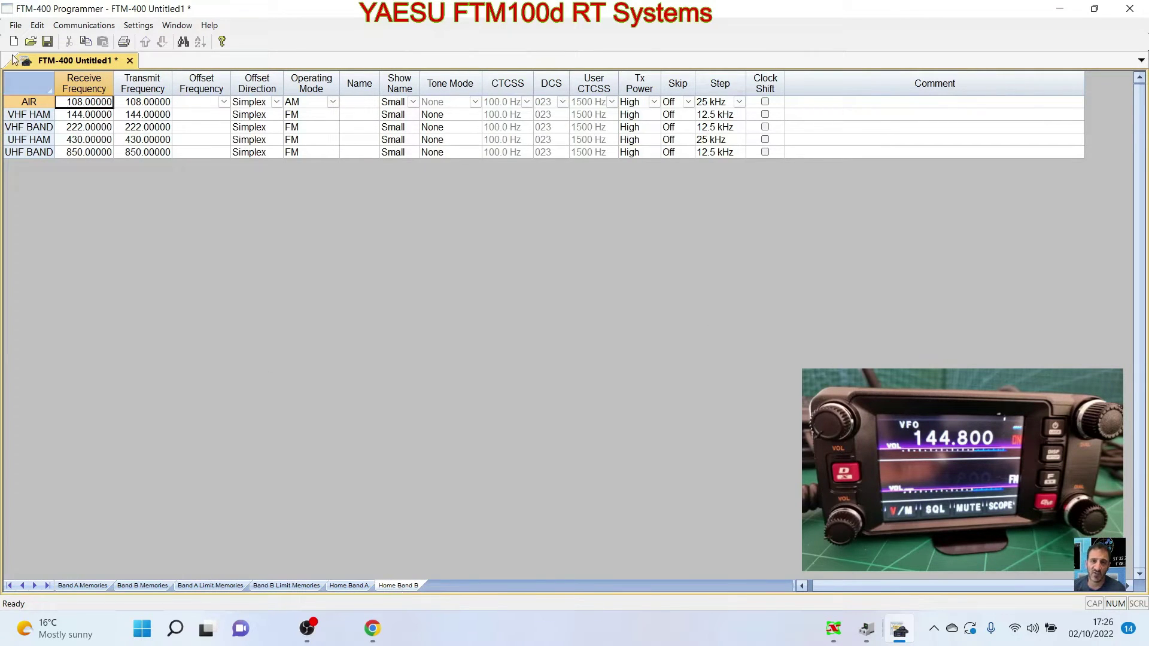
left_click(78, 586)
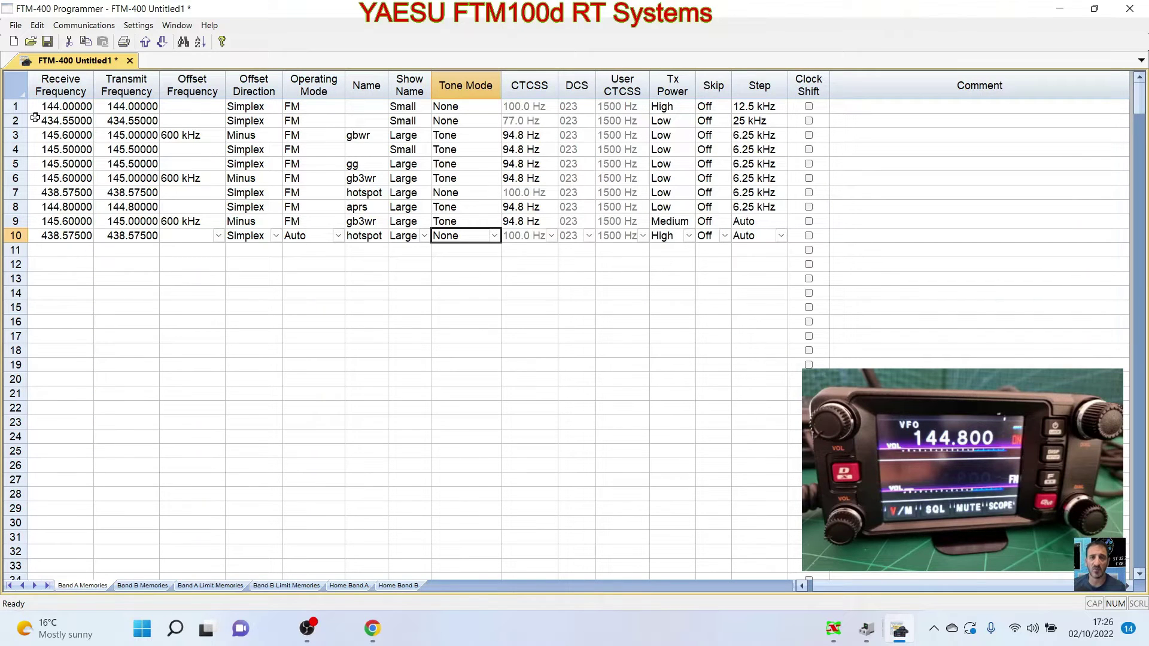
left_click(57, 66)
left_click(142, 25)
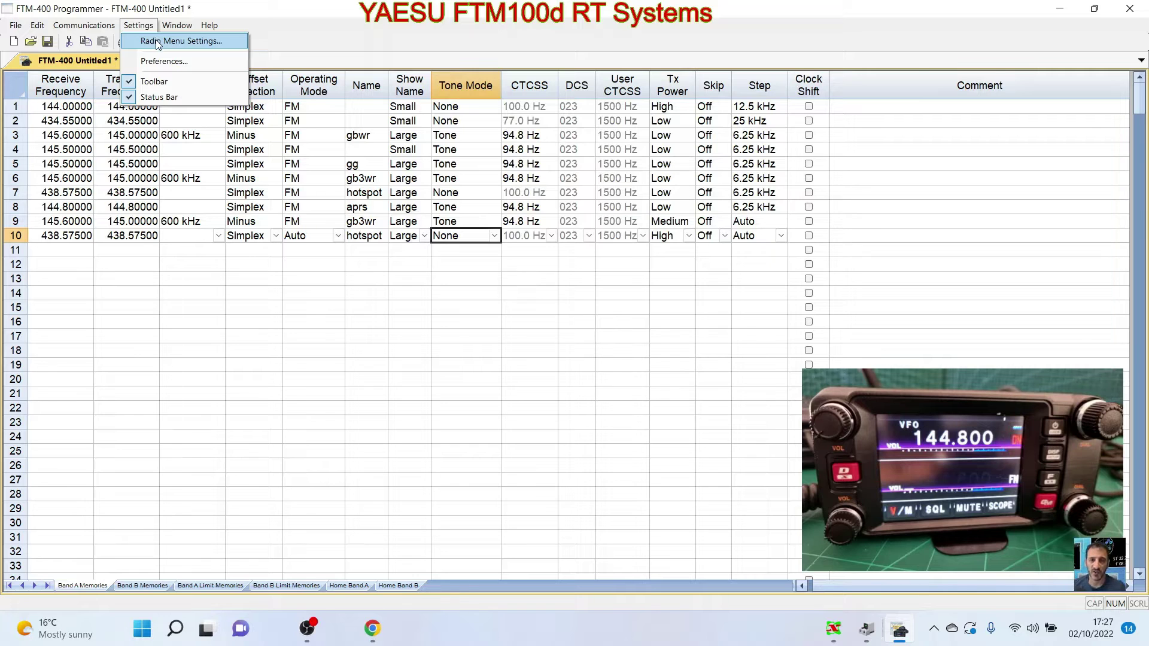
left_click(159, 43)
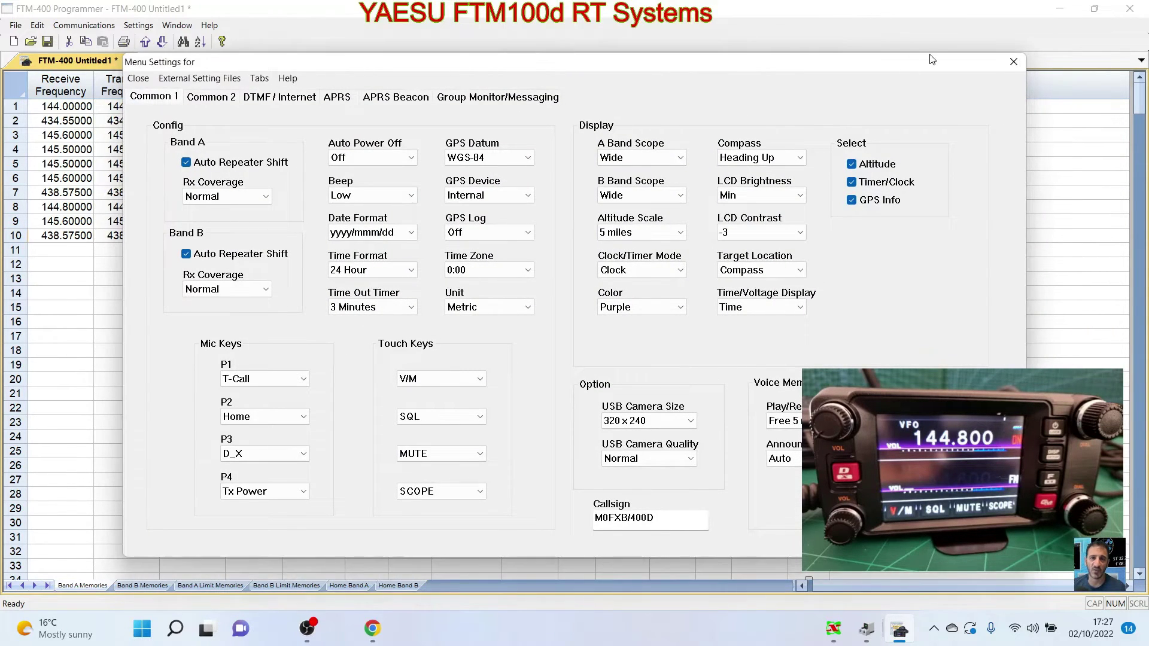
left_click(1011, 62)
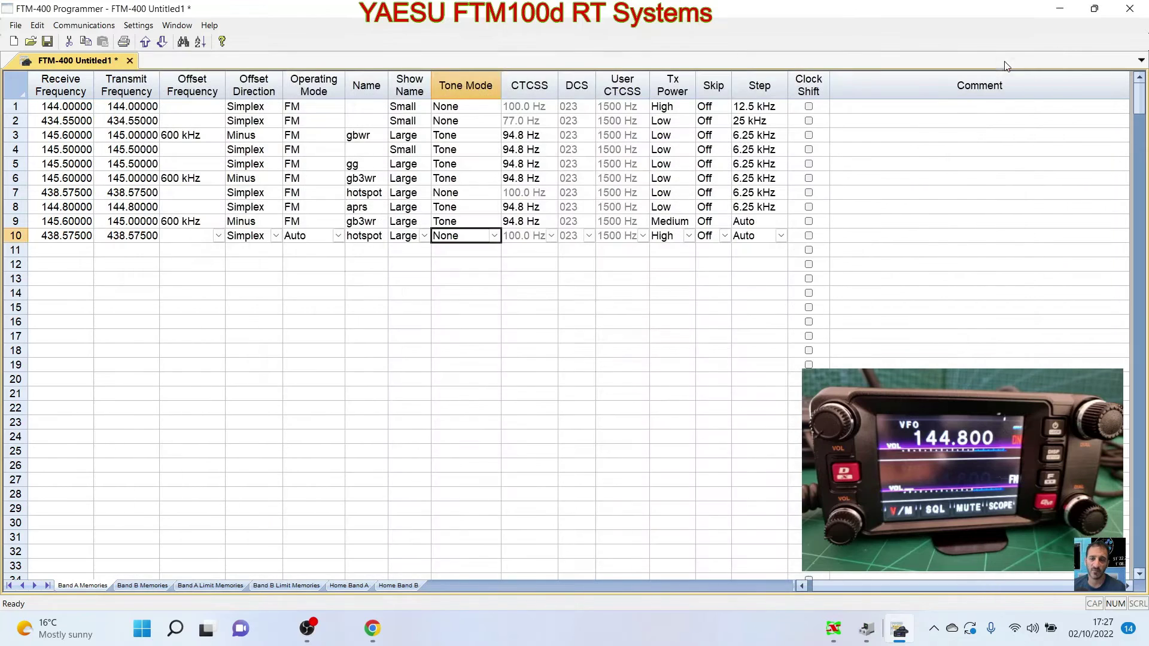
left_click(144, 26)
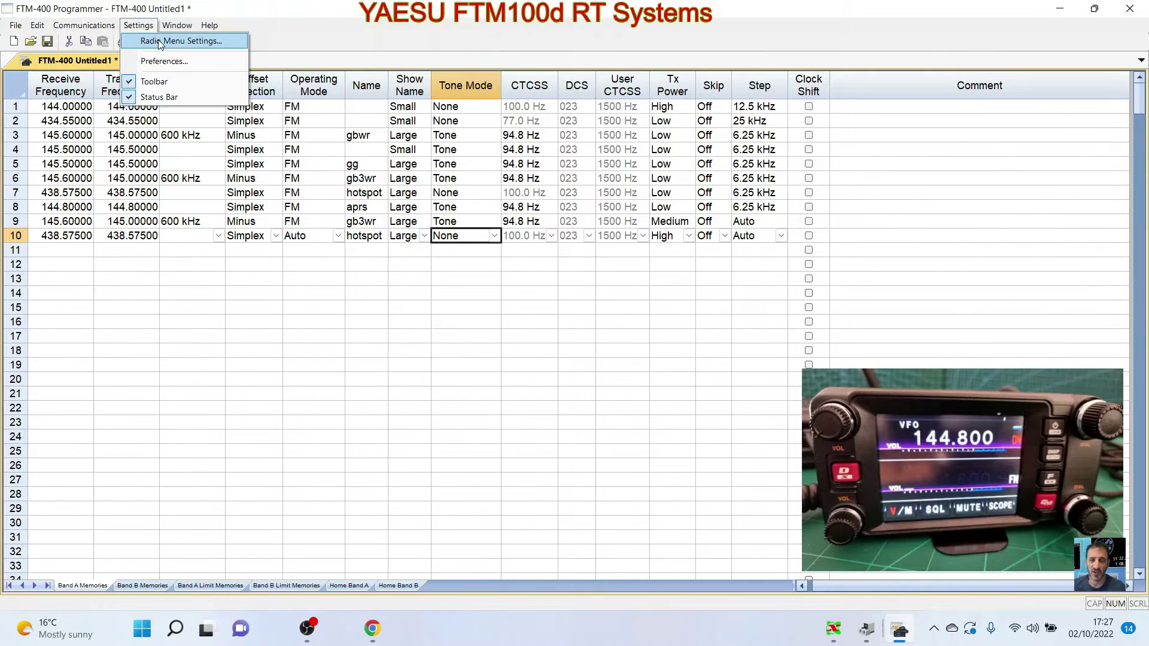
left_click(160, 43)
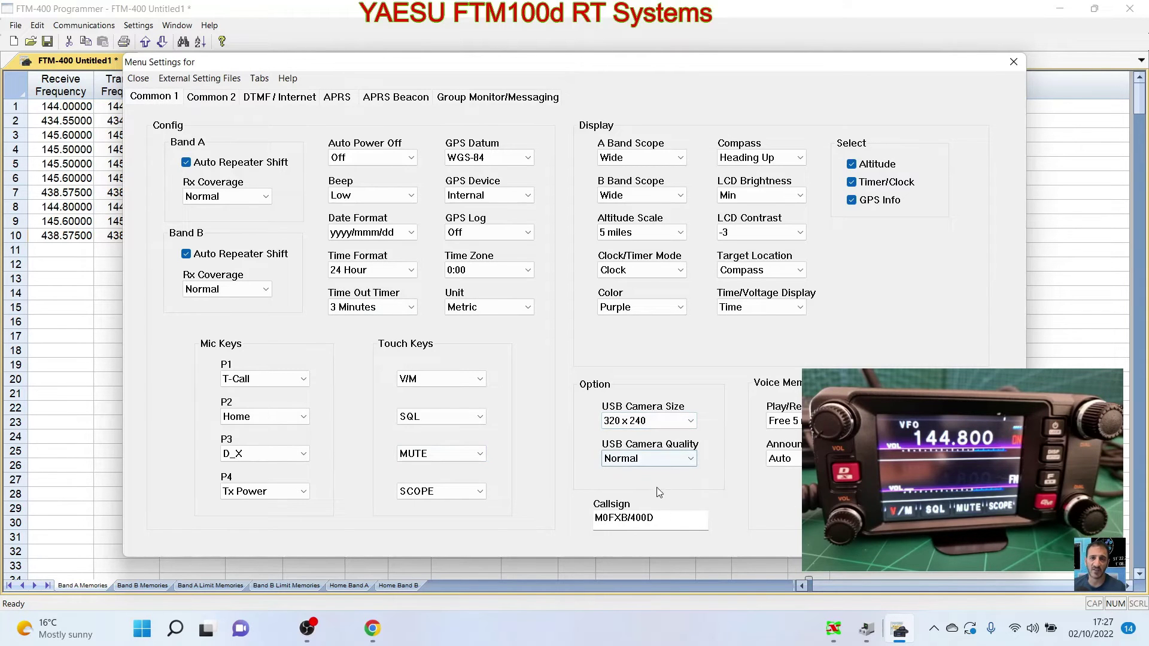
left_click(691, 422)
left_click(691, 422)
left_click(692, 423)
left_click(692, 423)
left_click(637, 524)
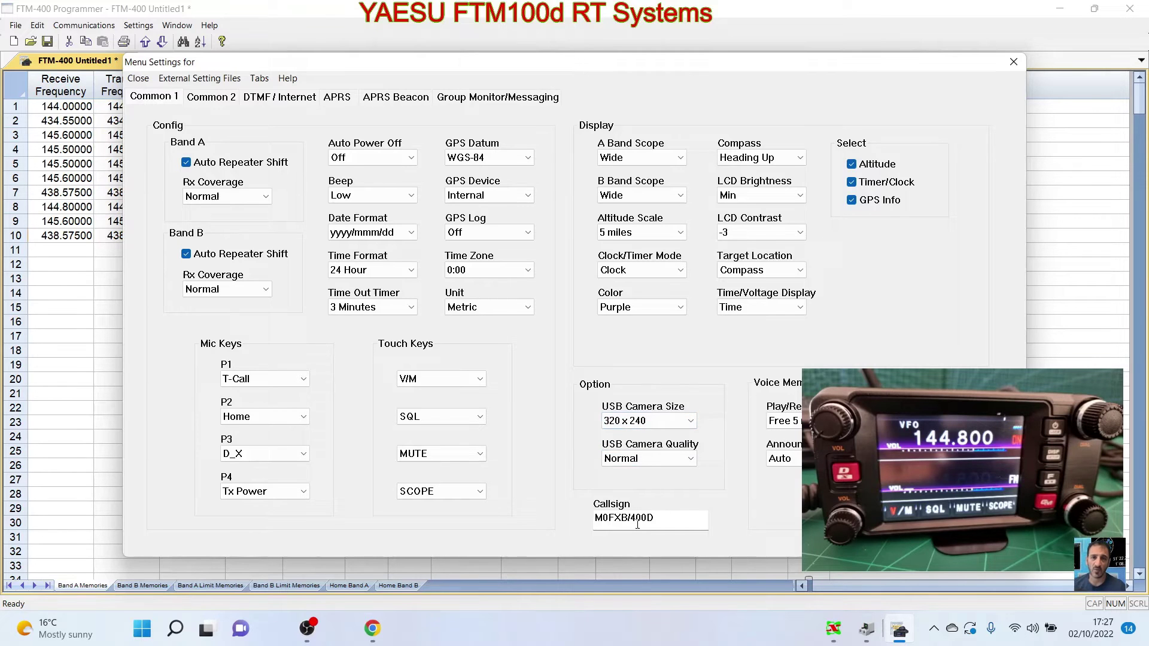
In Common 2 > DTMF / Internet, add Wires entry ID 41522 named allstar
left_click(220, 98)
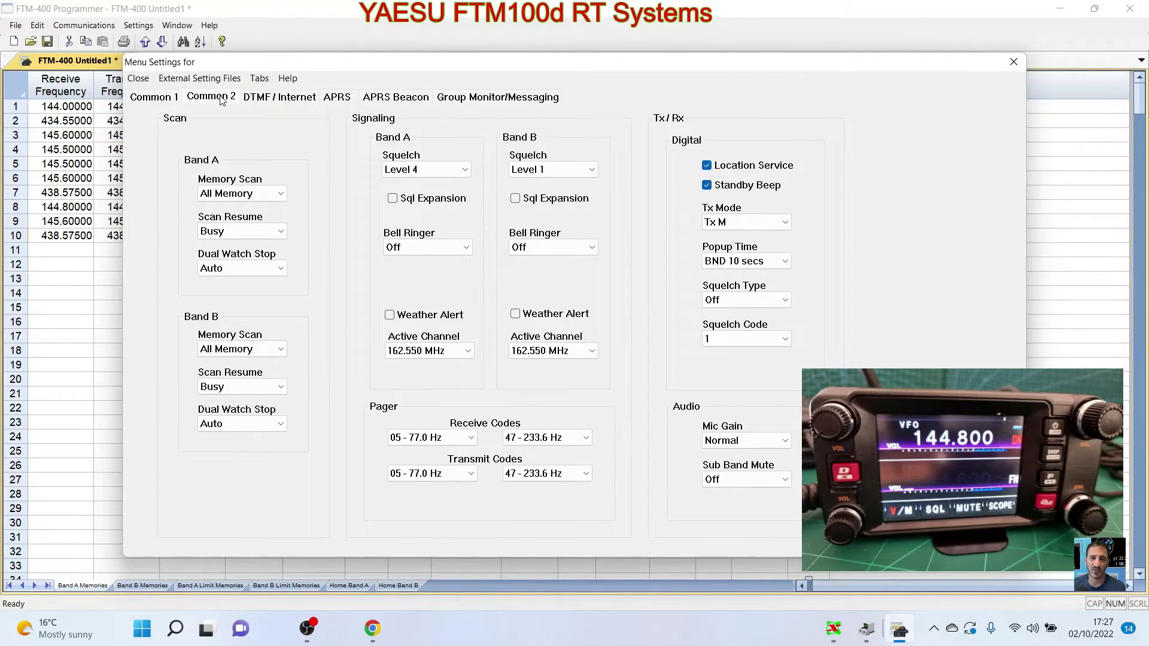
left_click(301, 100)
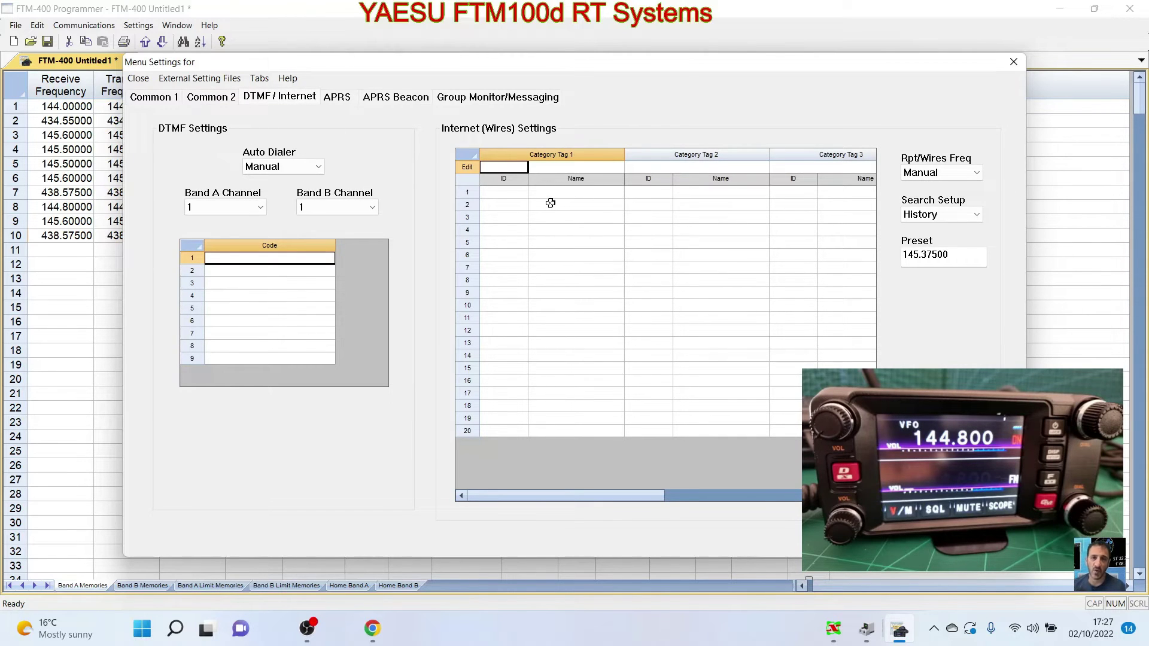
left_click(502, 192)
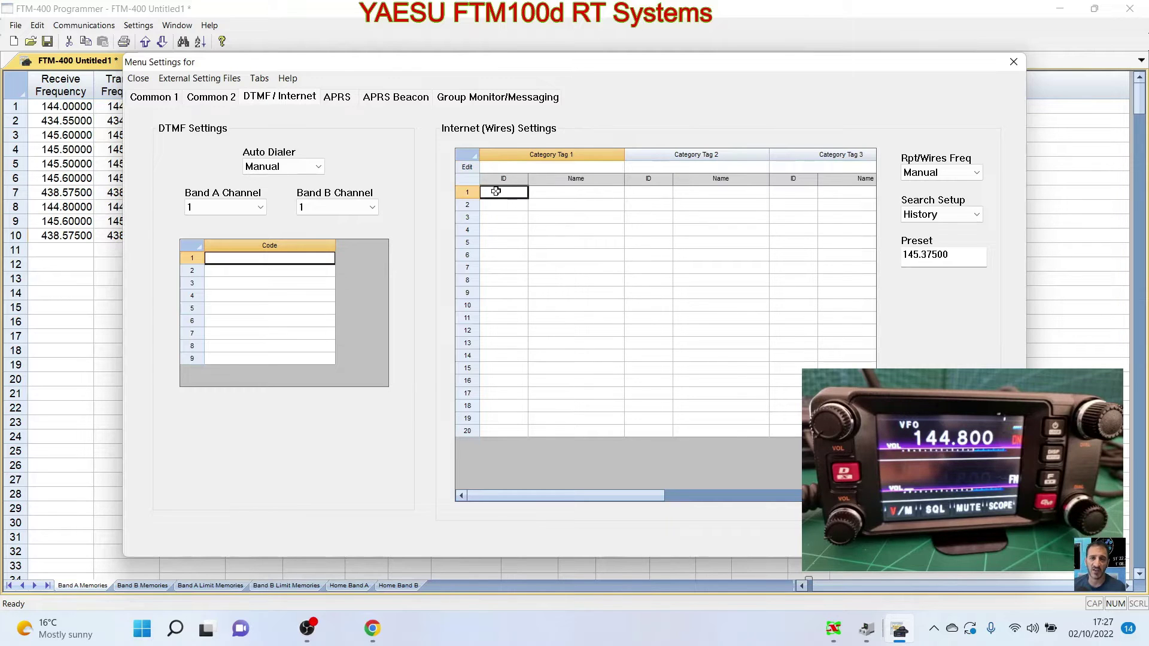
type("41522")
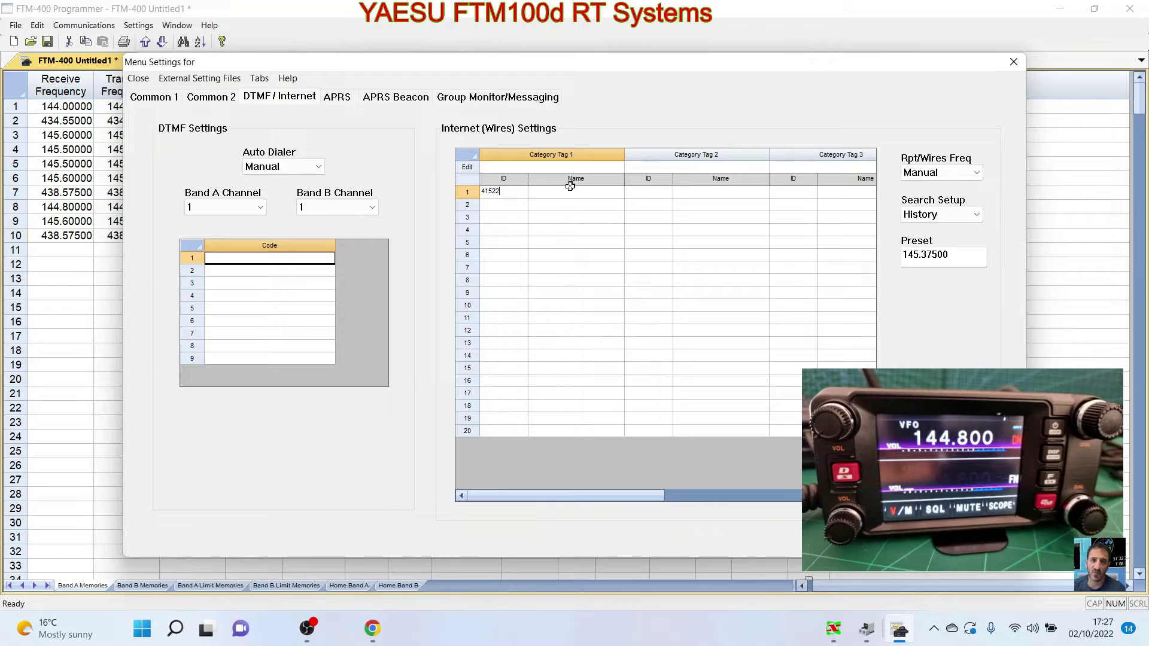
left_click(568, 192)
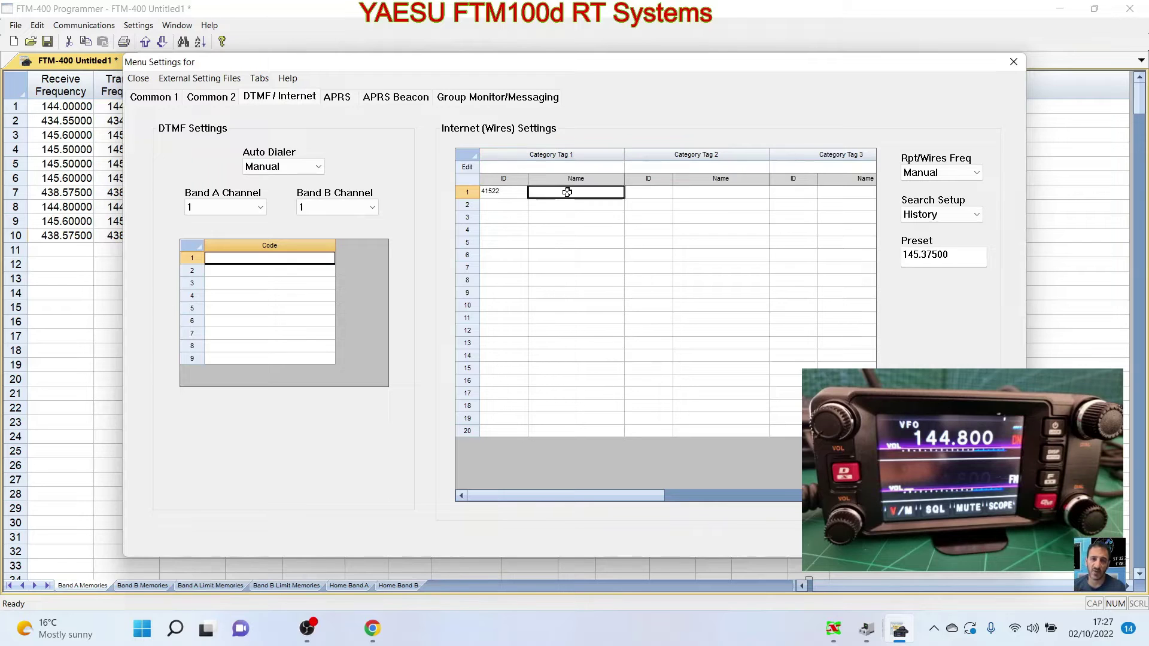
type("allstar")
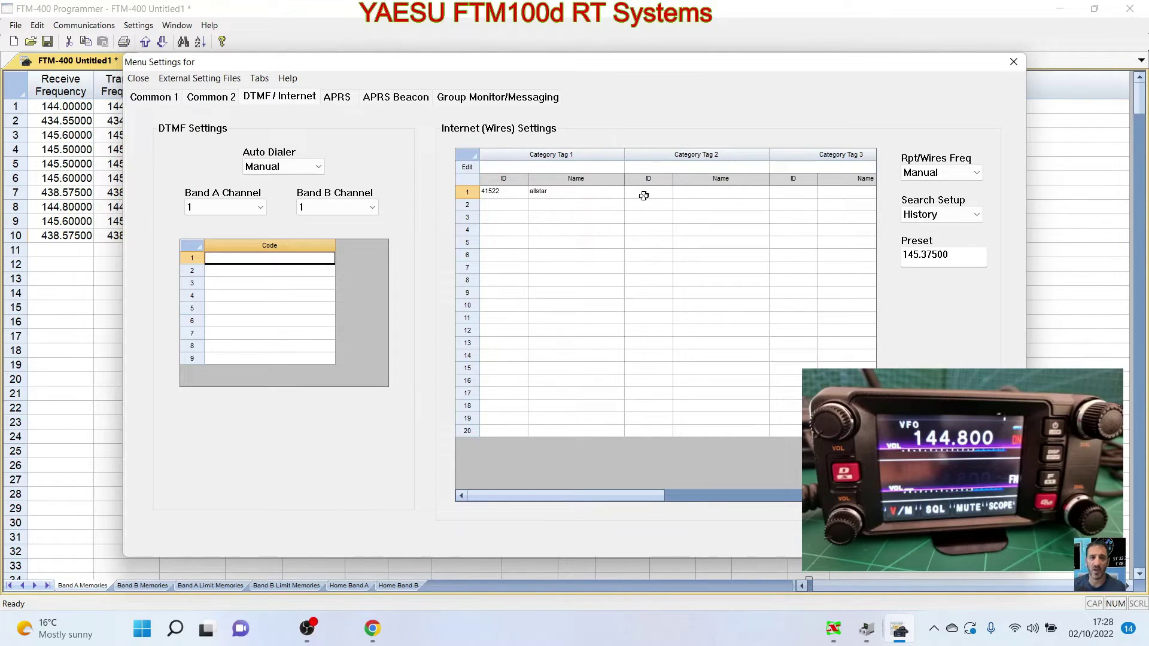
left_click(642, 193)
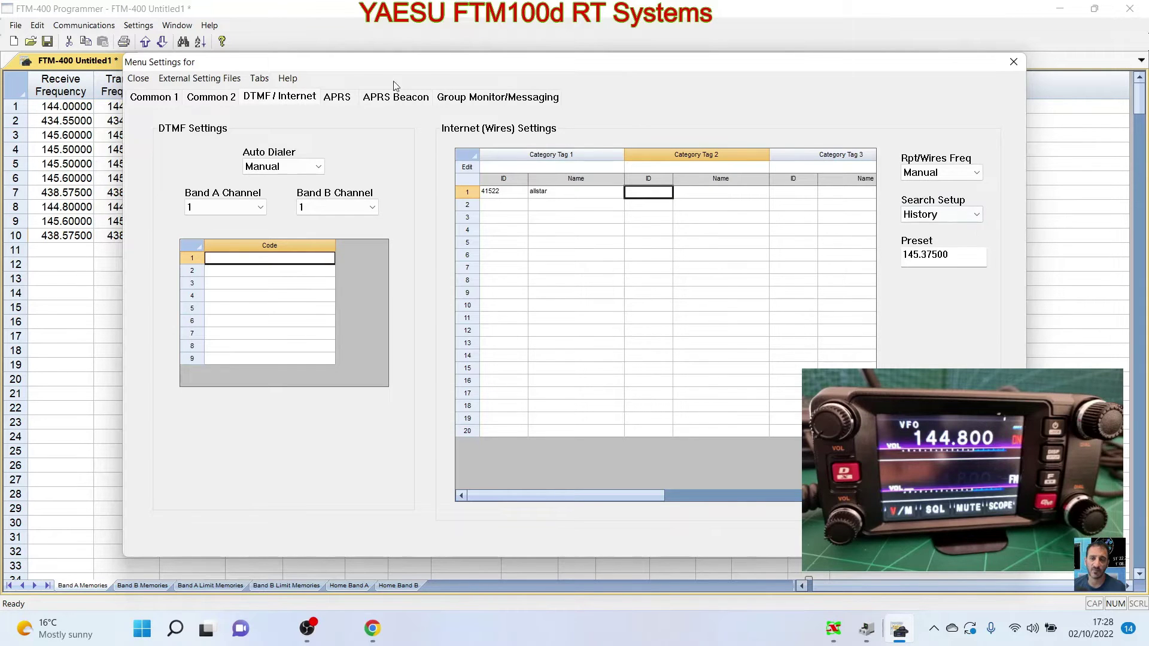
Review the APRS, APRS Beacon and Group Monitor tabs, then close Menu Settings
left_click(337, 97)
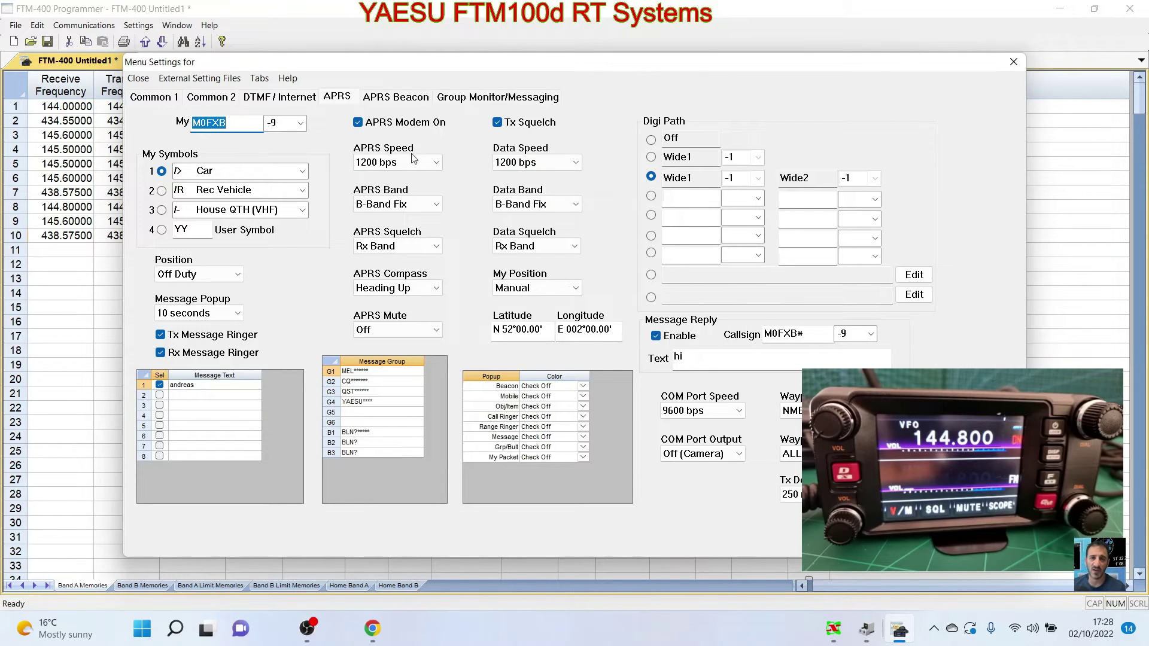
left_click(396, 97)
left_click(479, 100)
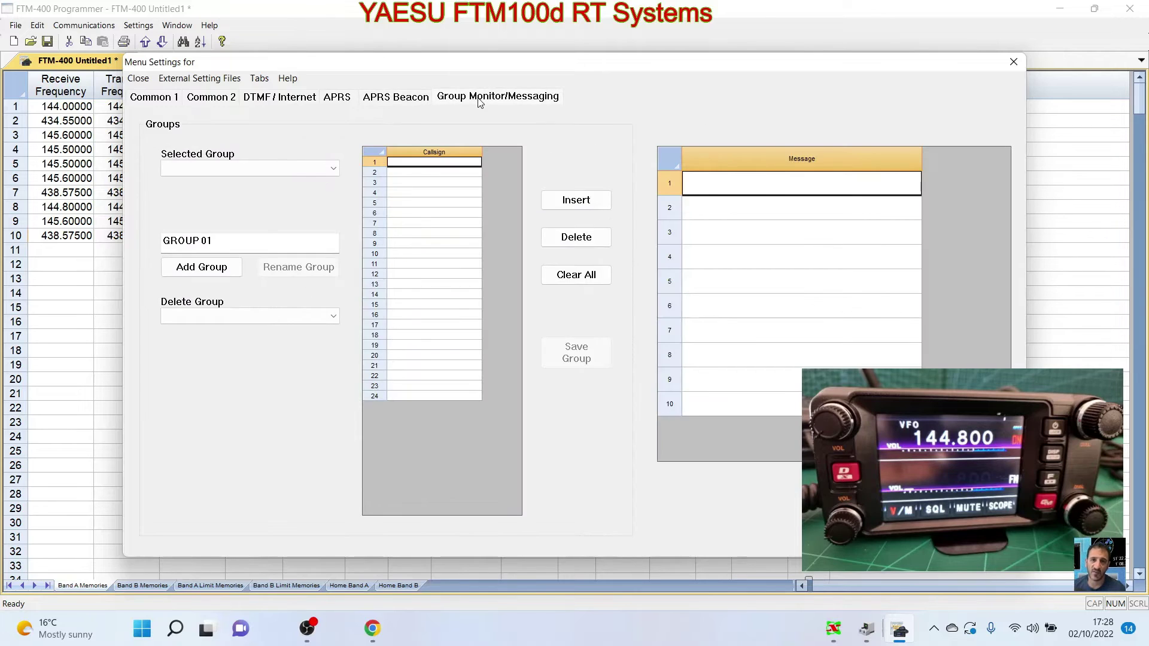
left_click(1005, 62)
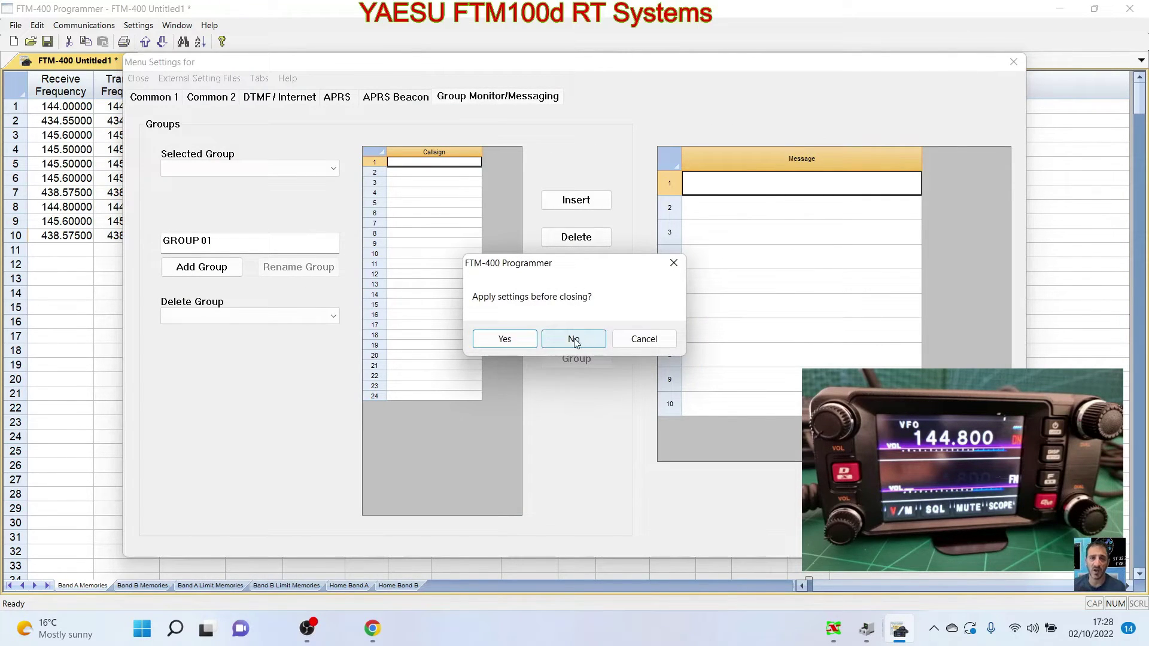
left_click(506, 338)
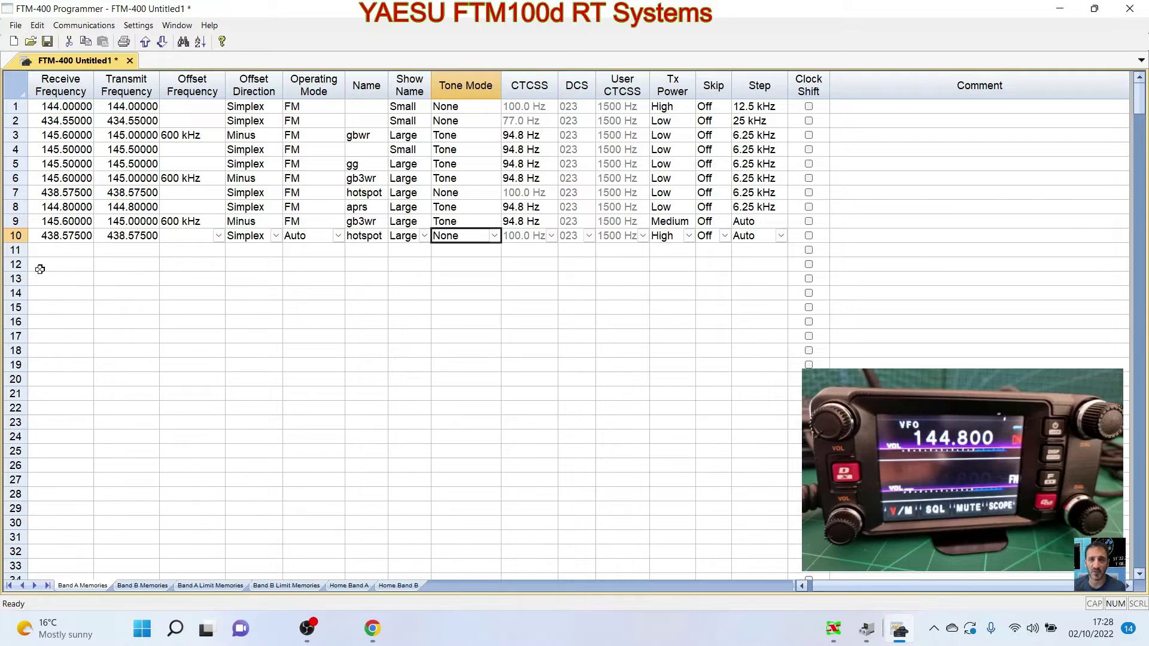
left_click(43, 251)
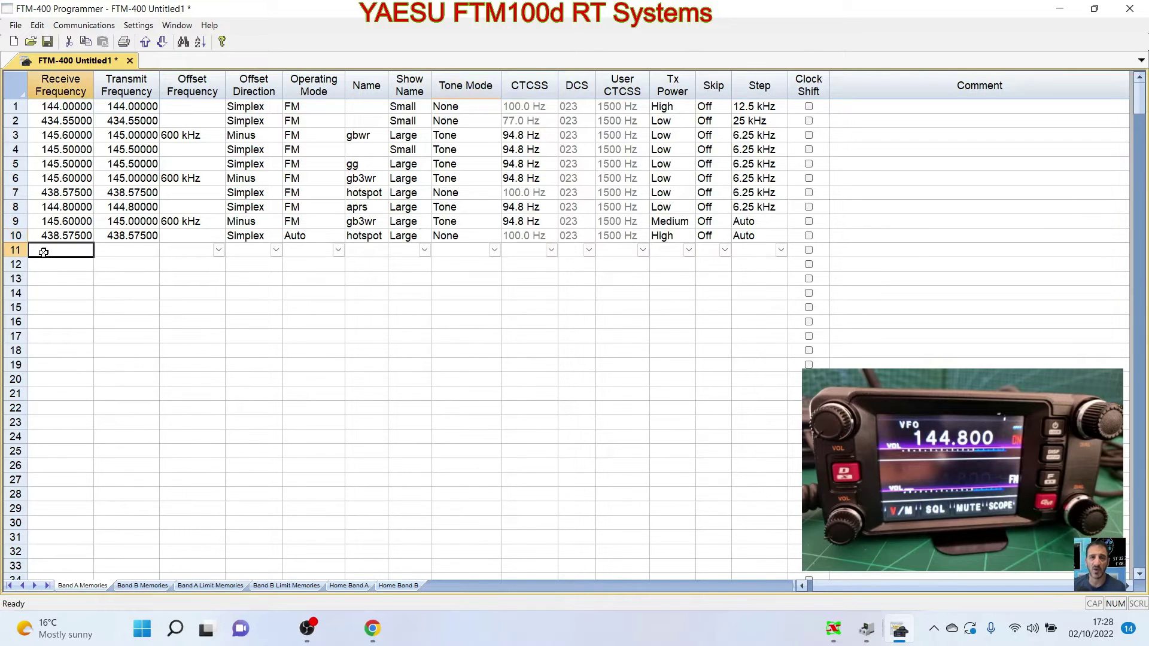
Run a RepeaterBook search for 2 m and 70 cm repeaters within 50 miles
left_click(16, 26)
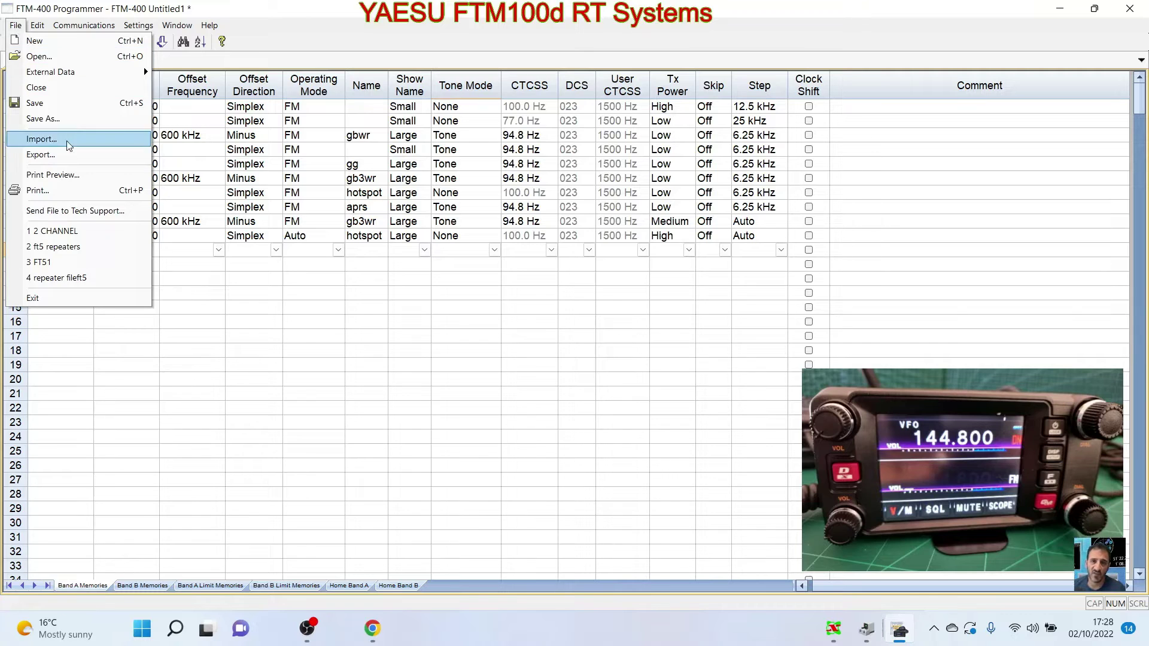
mouse_move(120, 72)
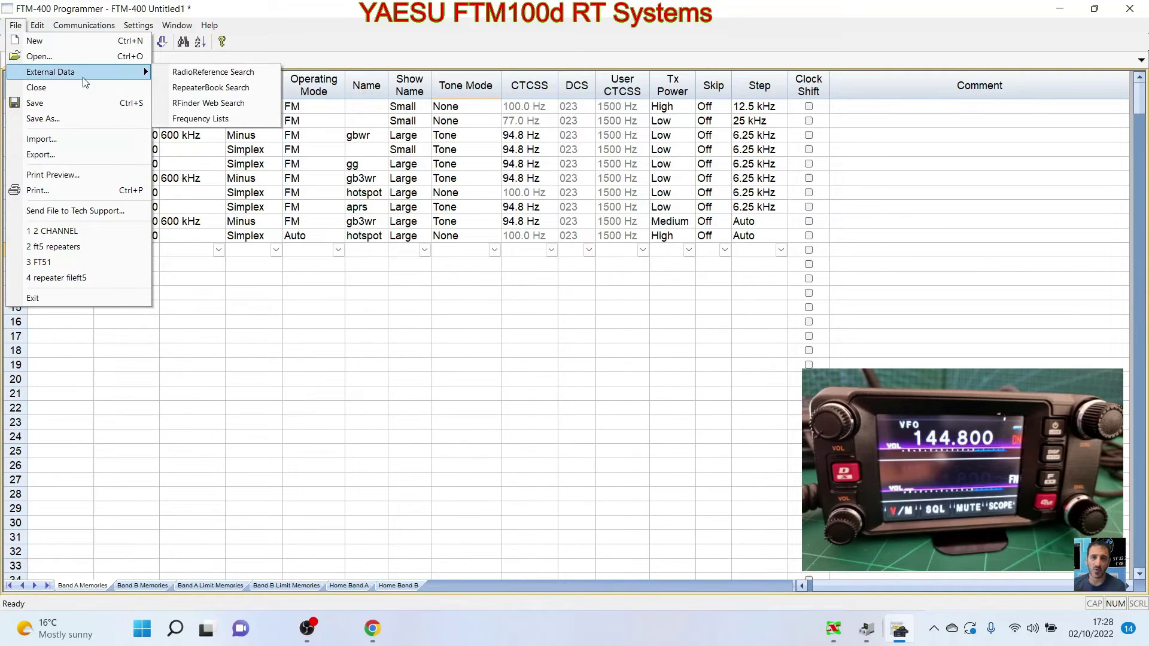
left_click(209, 88)
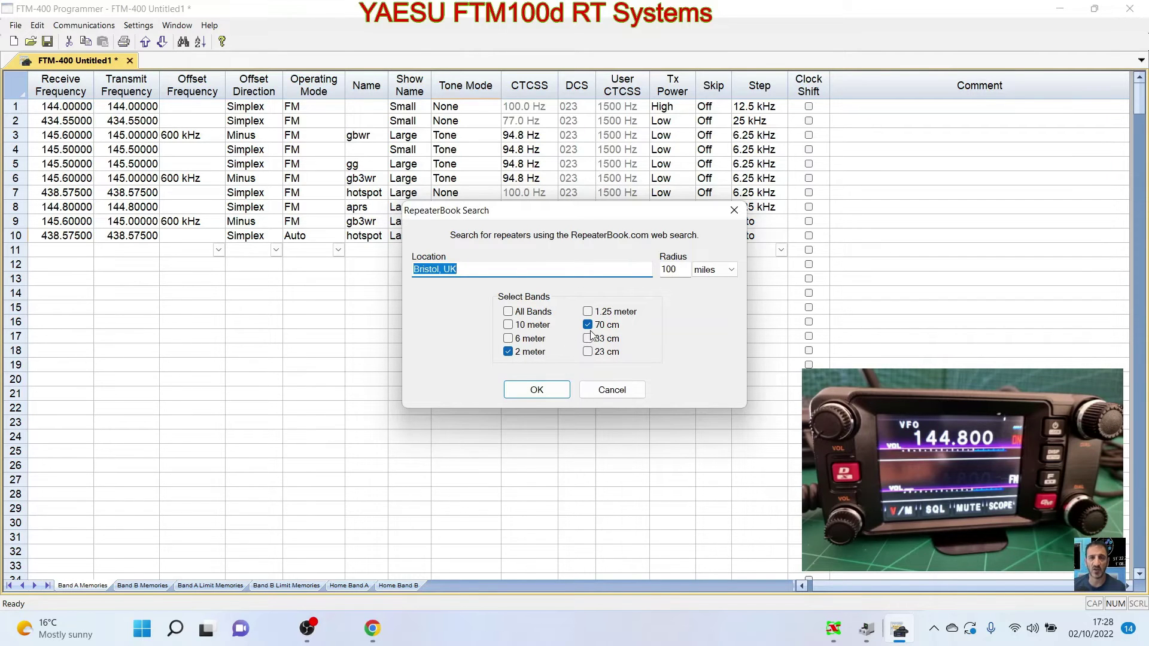
left_click(677, 270)
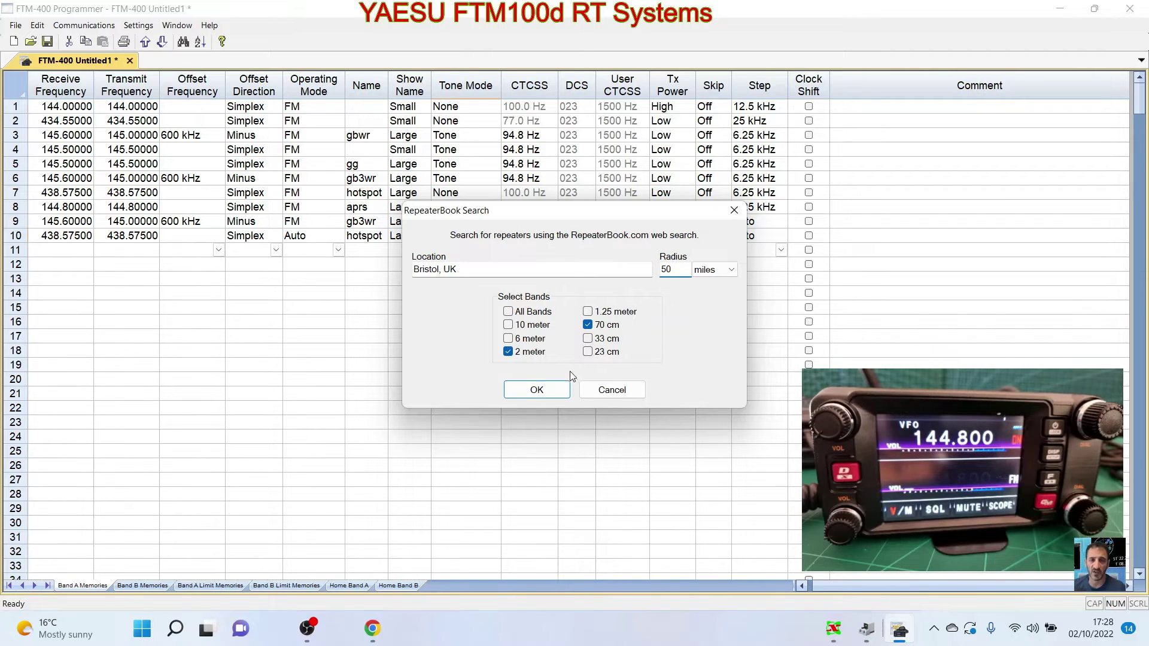
left_click(536, 390)
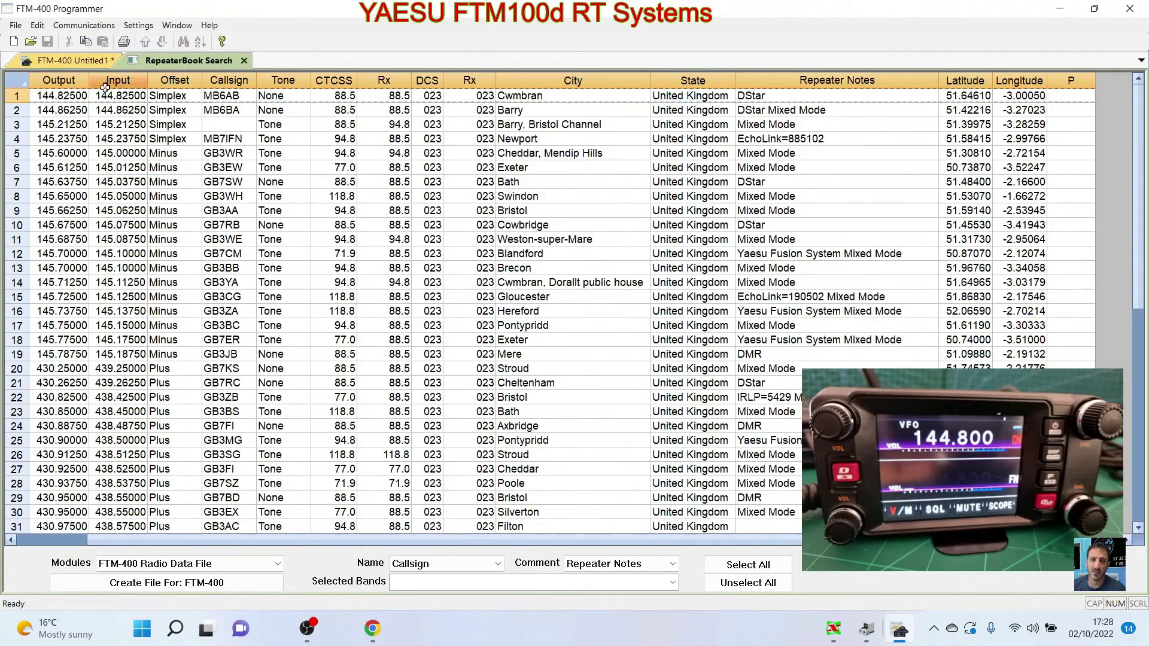
Create a new FTM-400 file, Untitled2, from the RepeaterBook search results
scroll(404, 341, "down", 1)
scroll(404, 341, "down", 5)
scroll(488, 388, "up", 6)
scroll(488, 389, "down", 6)
scroll(473, 365, "up", 7)
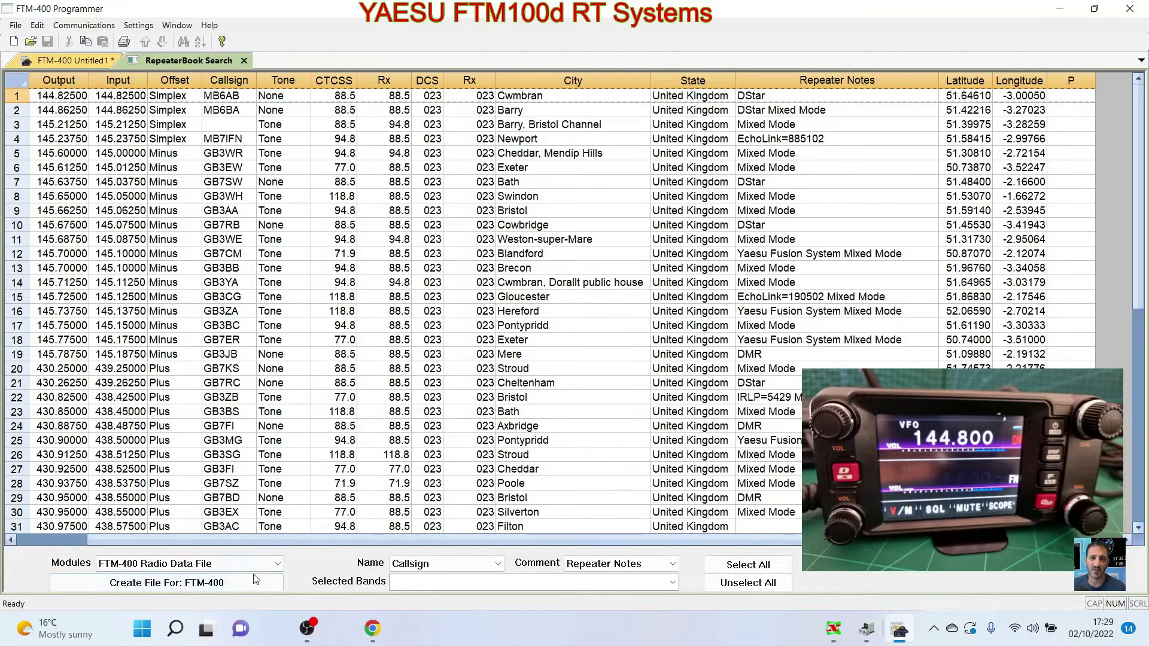
left_click(183, 584)
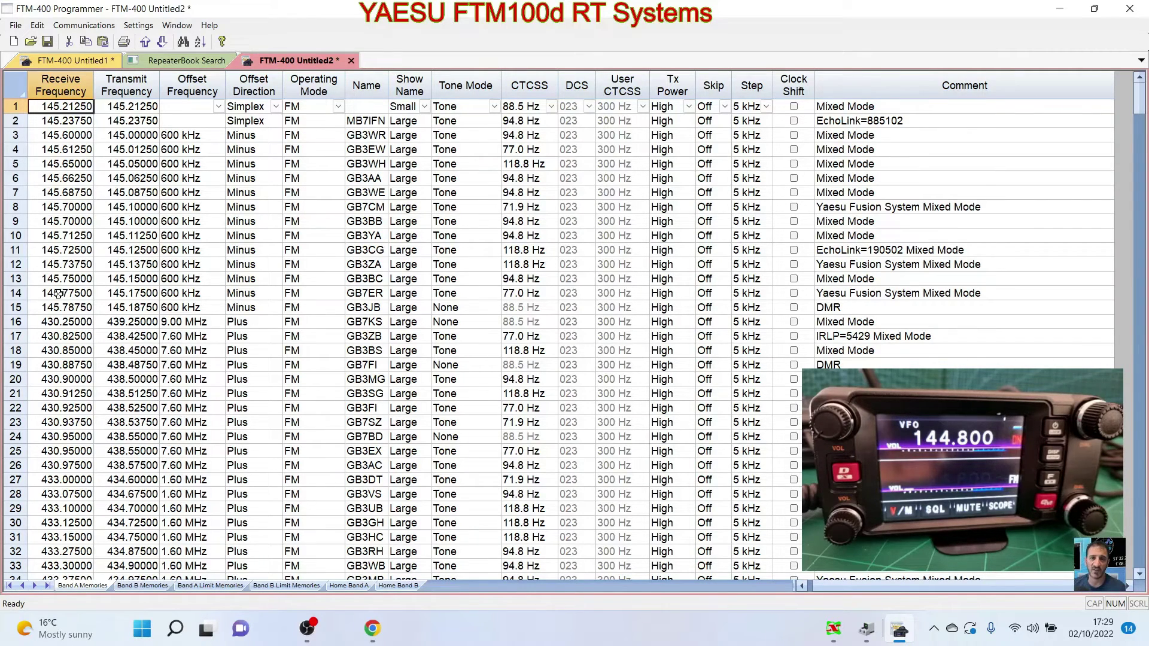
Copy rows 1–51 of Untitled2 with Edit > Copy, then switch back to Untitled1
left_click(11, 108)
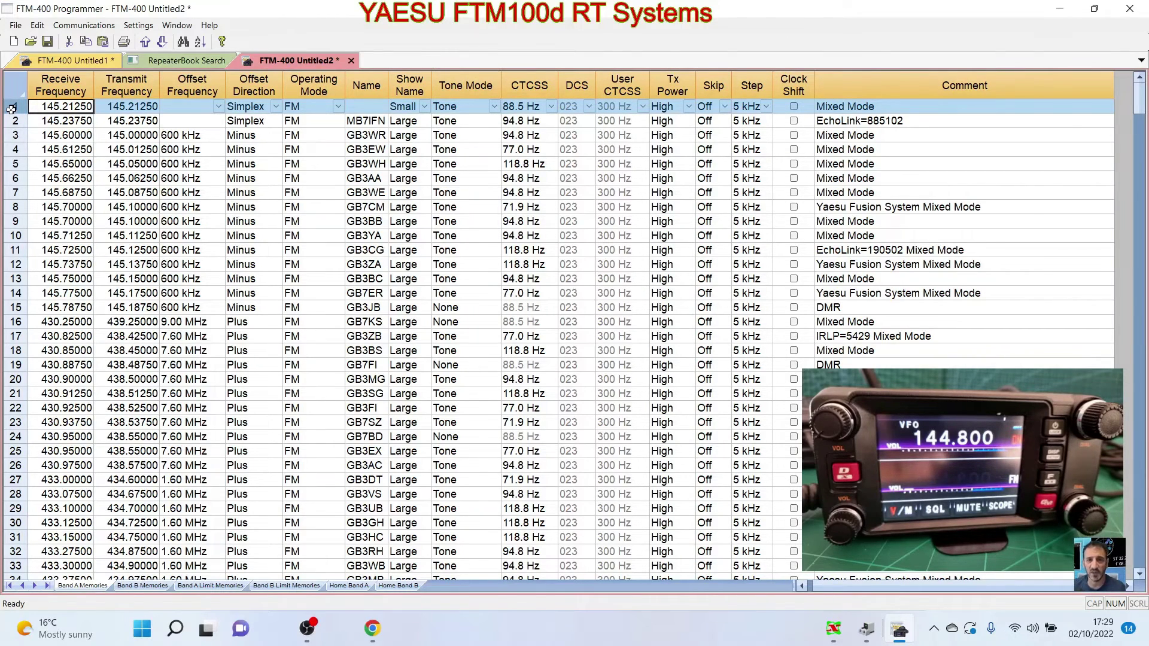
left_click(11, 108)
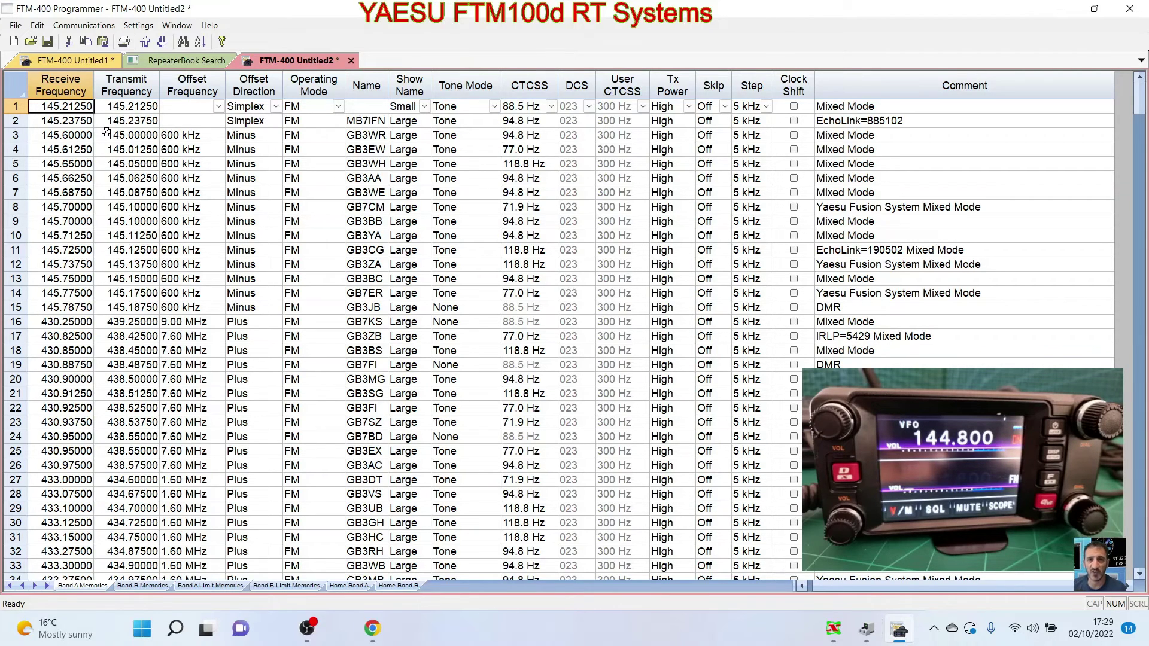
left_click(17, 112)
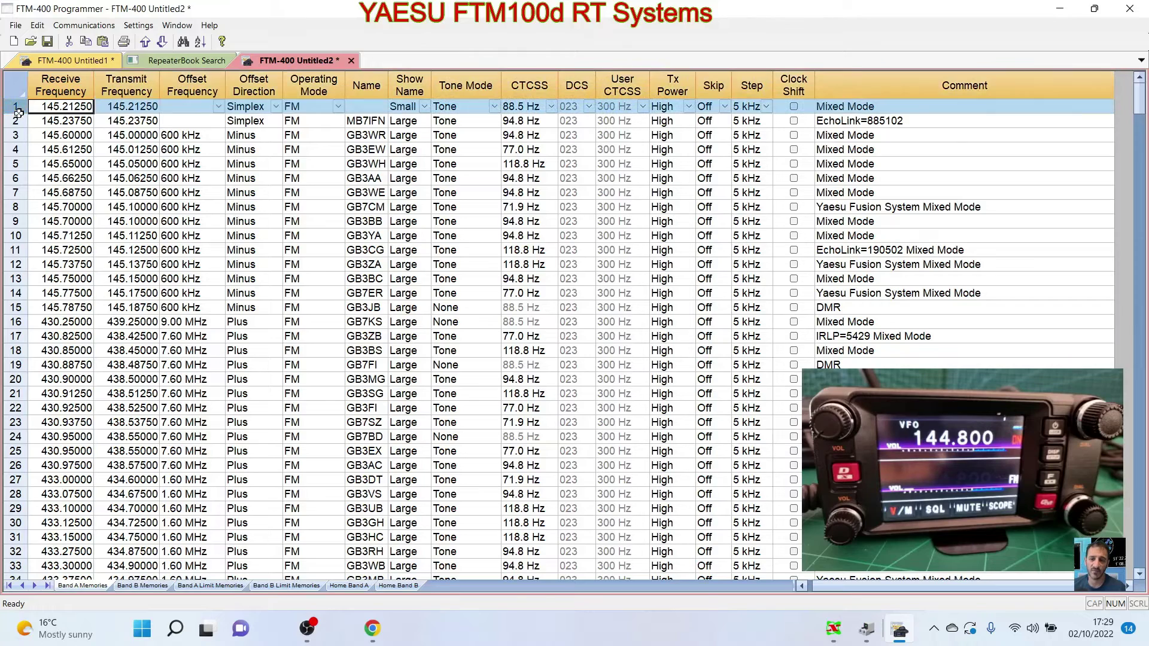
left_click_drag(16, 108, 50, 383)
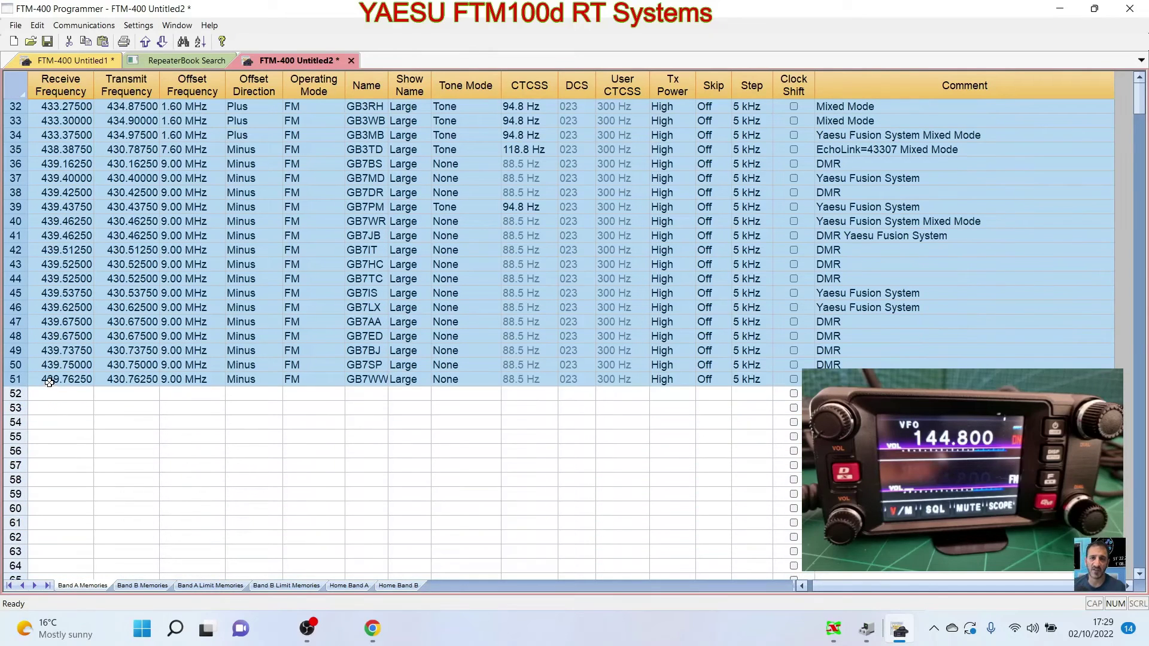
left_click(16, 25)
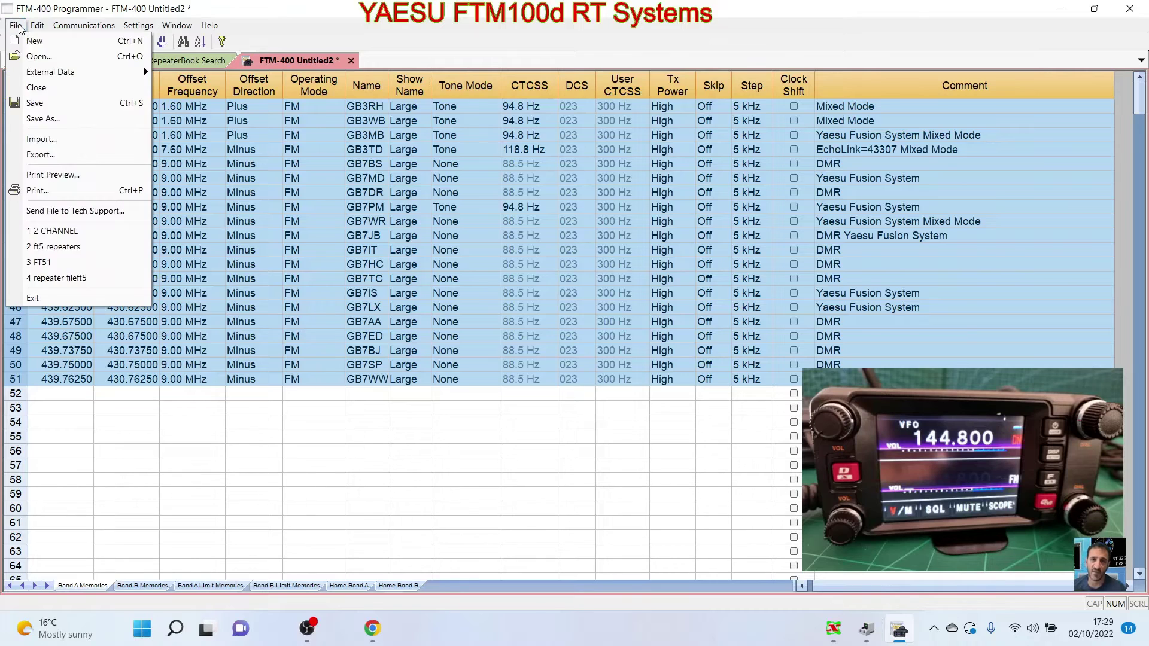
mouse_move(36, 27)
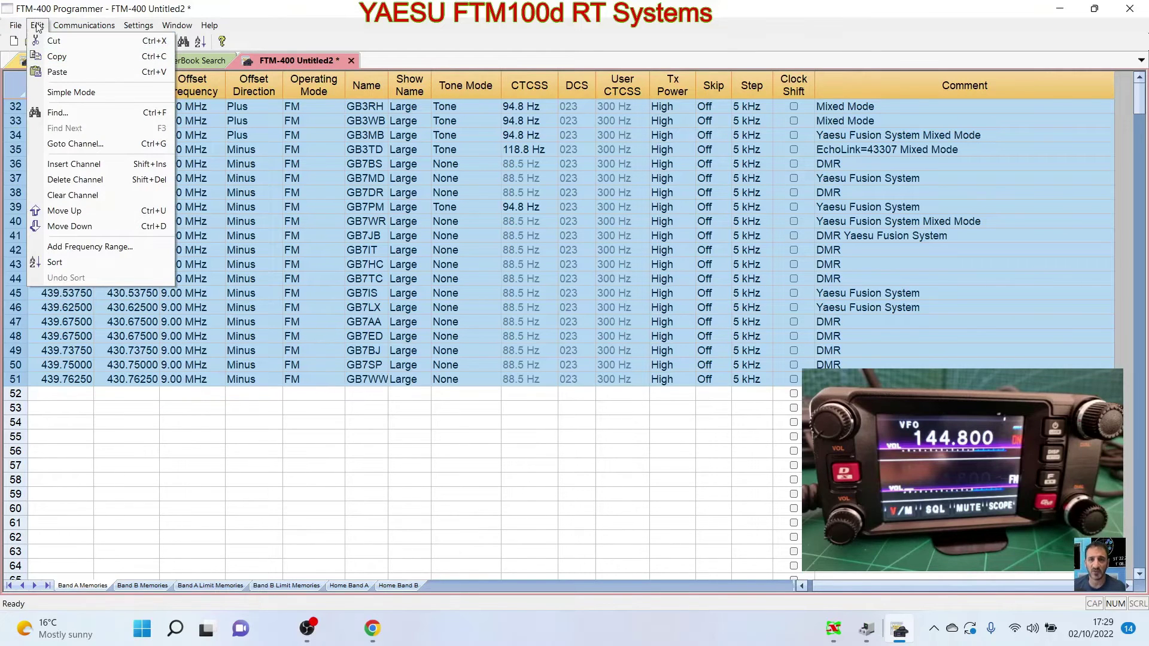
left_click(57, 57)
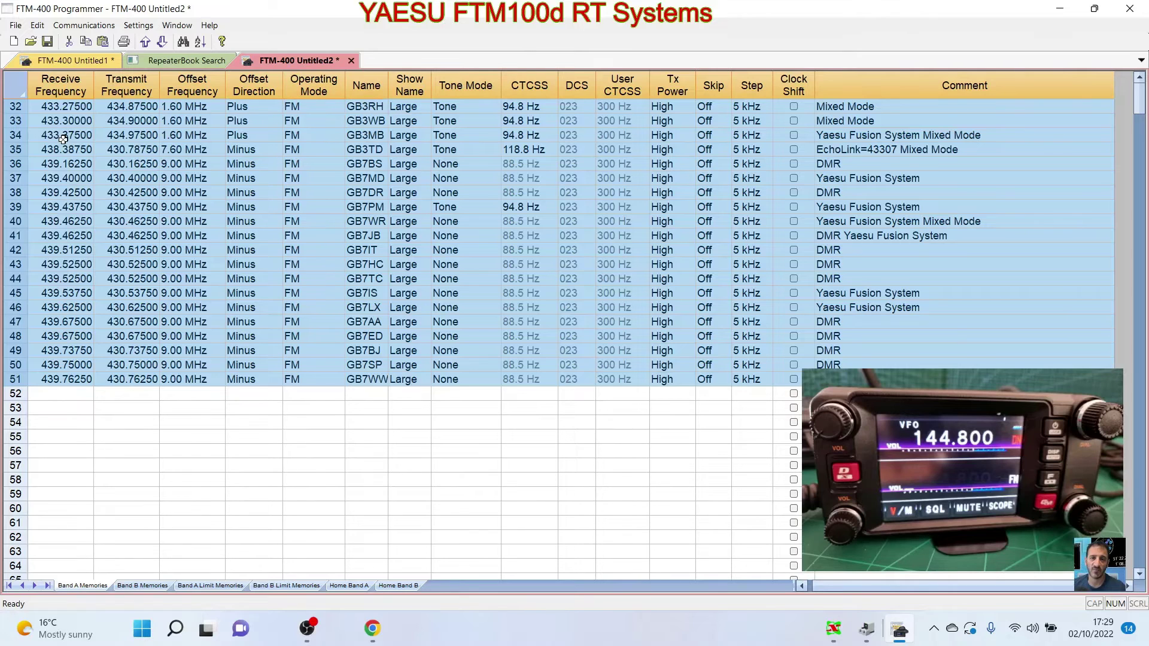
left_click(67, 62)
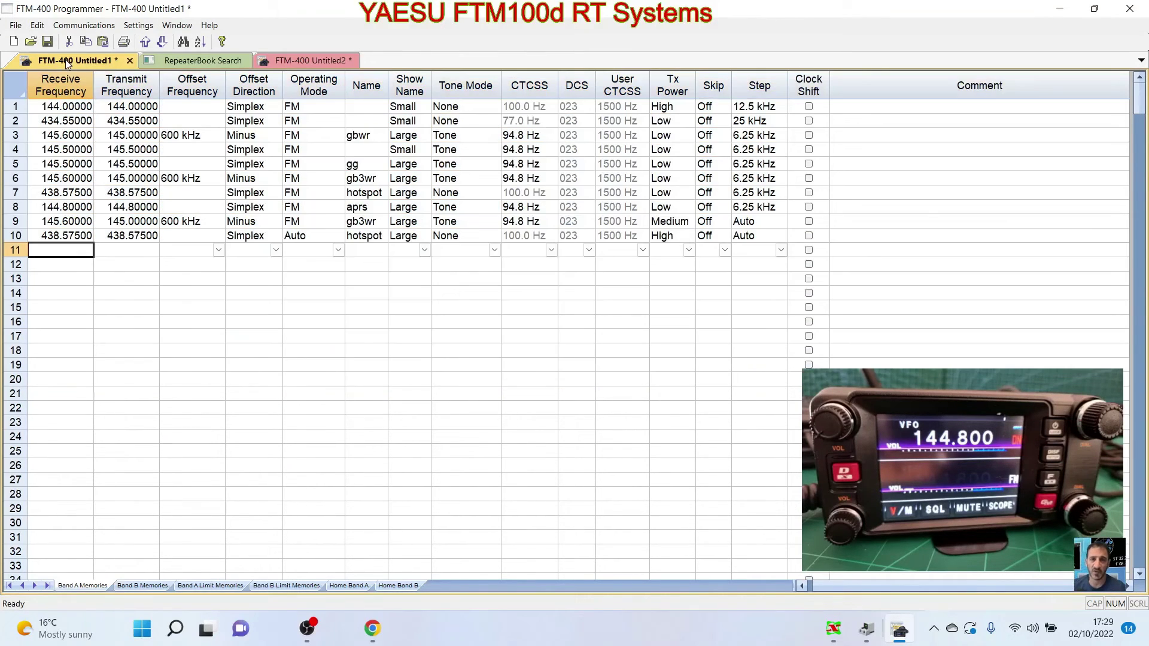
left_click(20, 249)
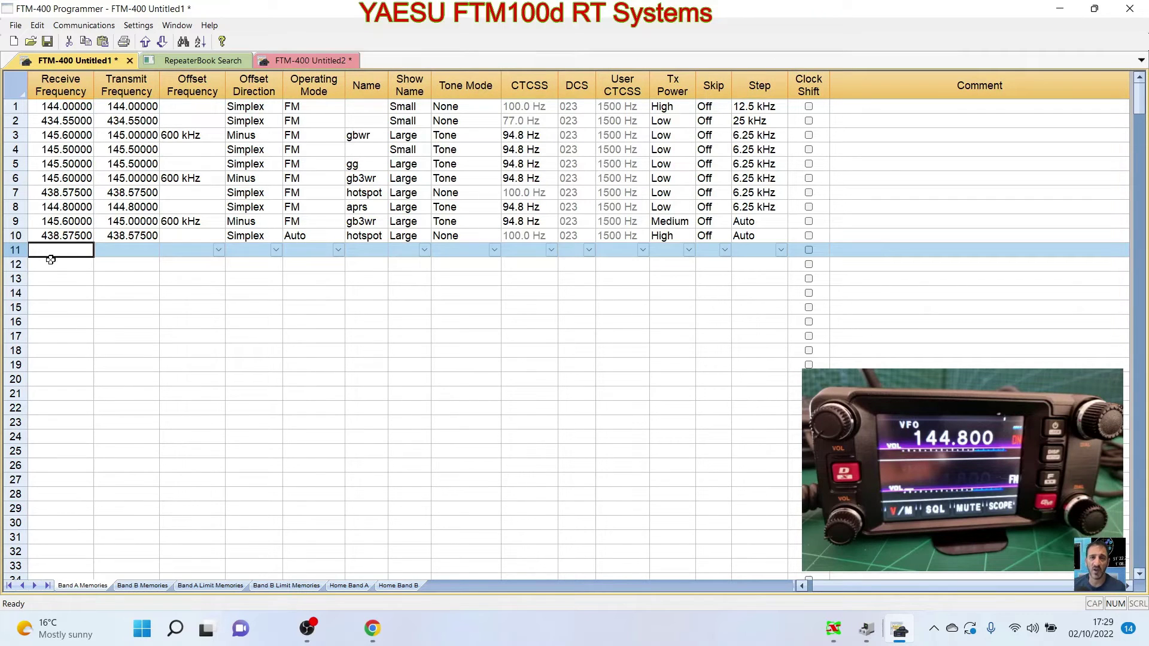
left_click(36, 25)
left_click(66, 72)
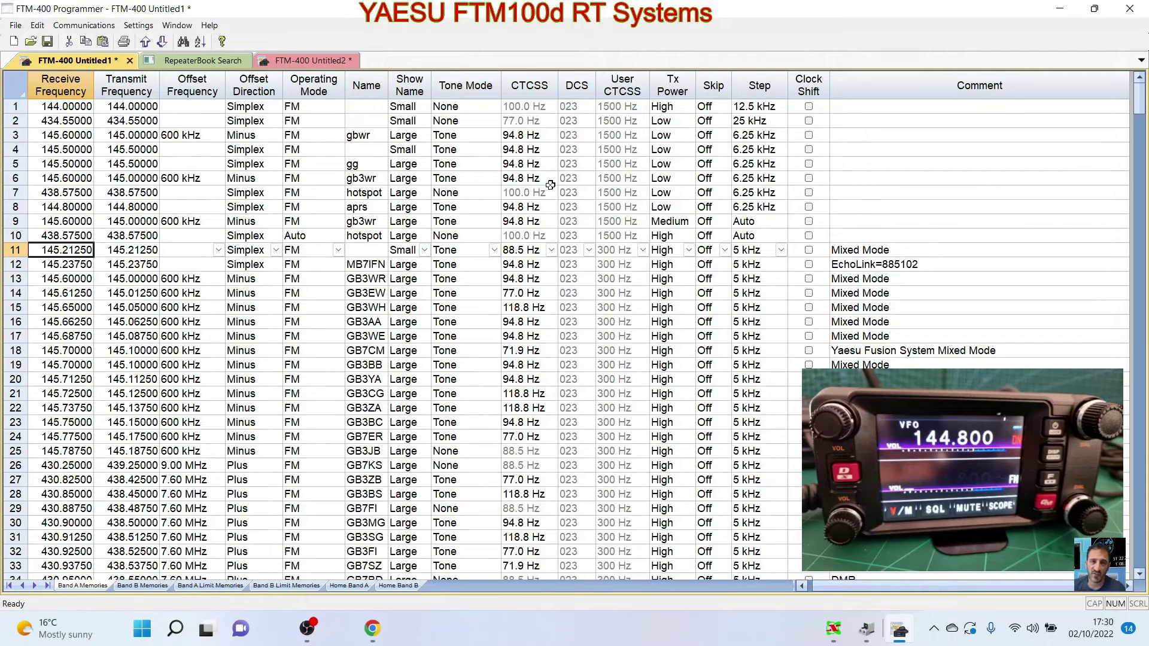
scroll(338, 245, "down", 13)
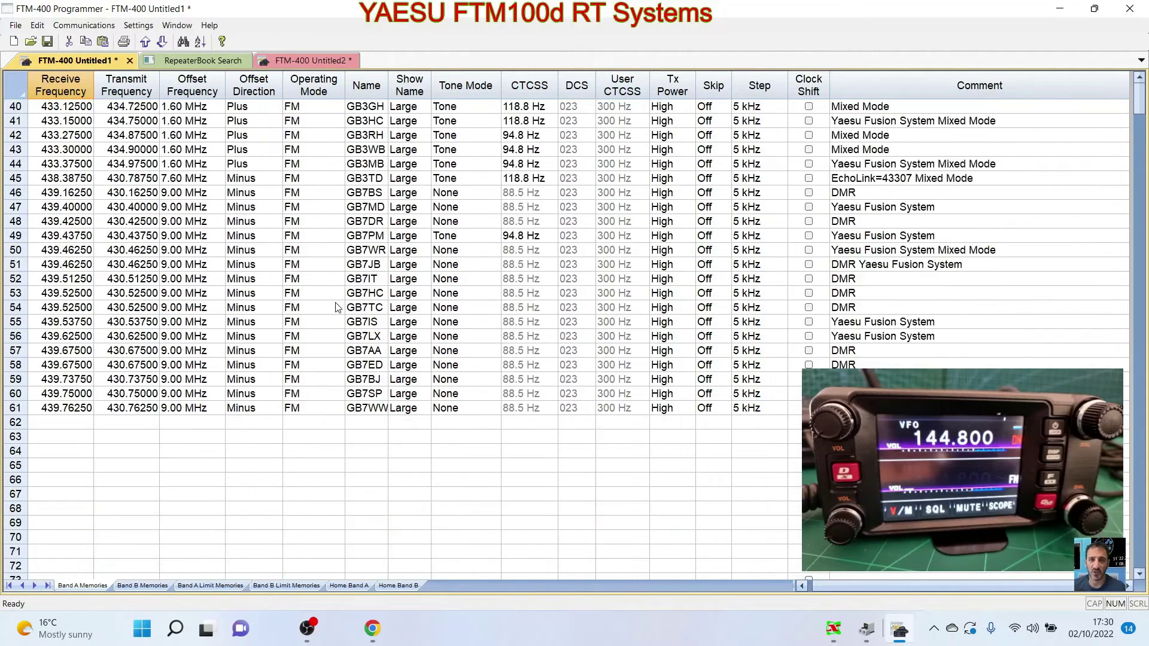
scroll(338, 307, "up", 13)
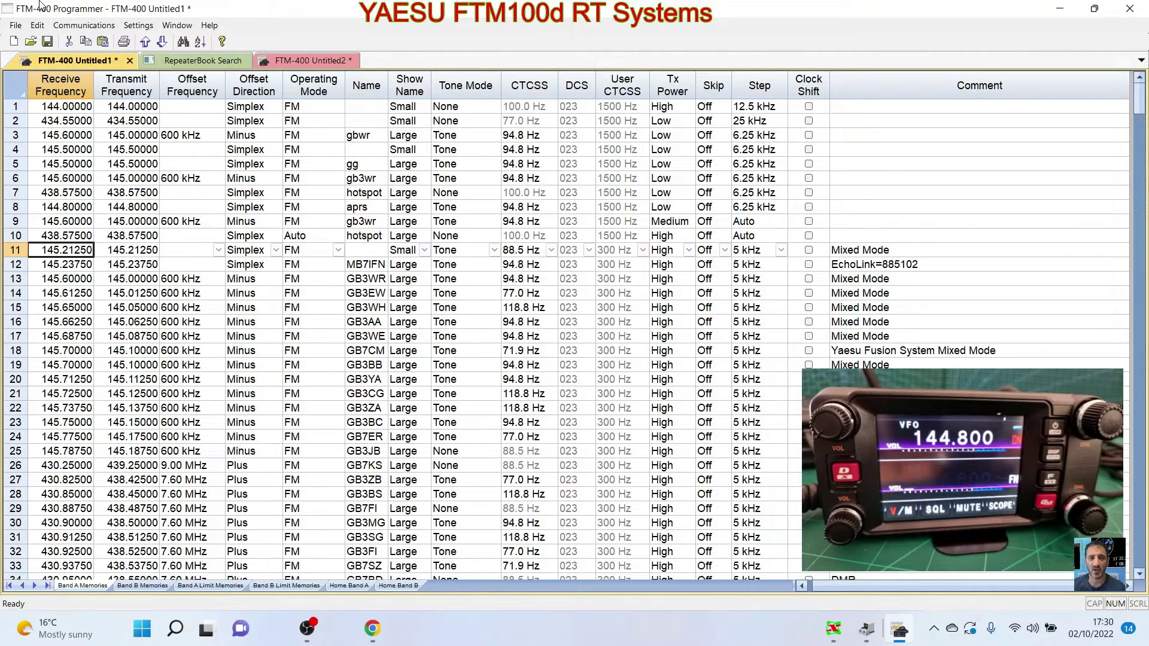
Send the Untitled1 memories to the FTM-400 radio with Communications > Send Data To Radio
left_click(91, 28)
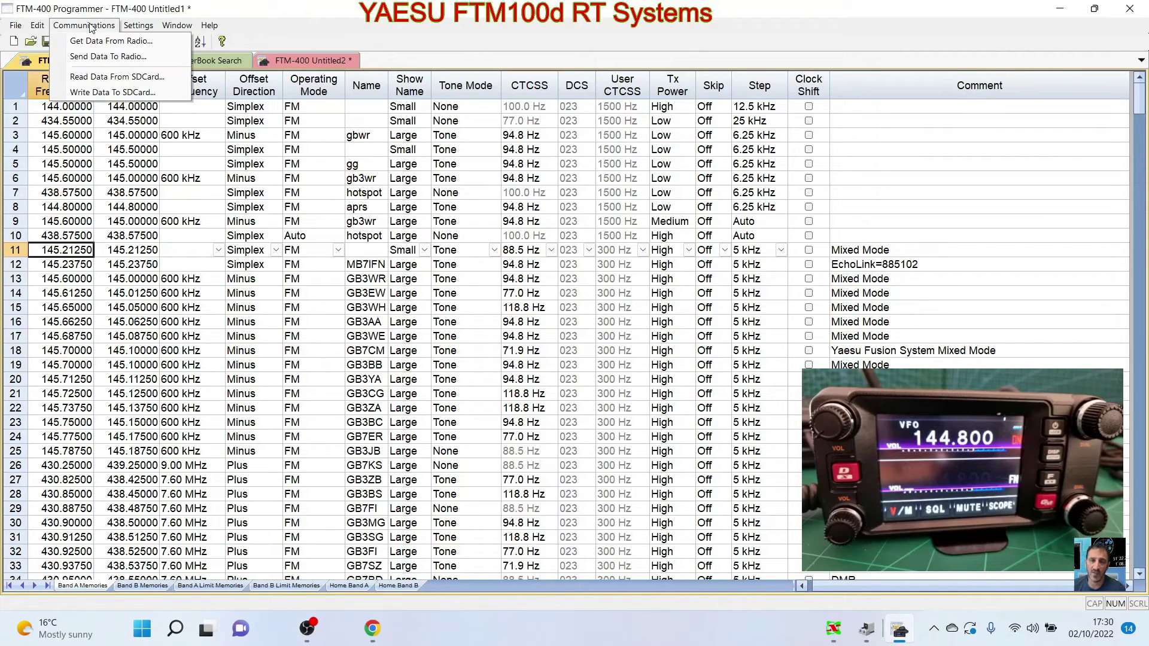
left_click(94, 56)
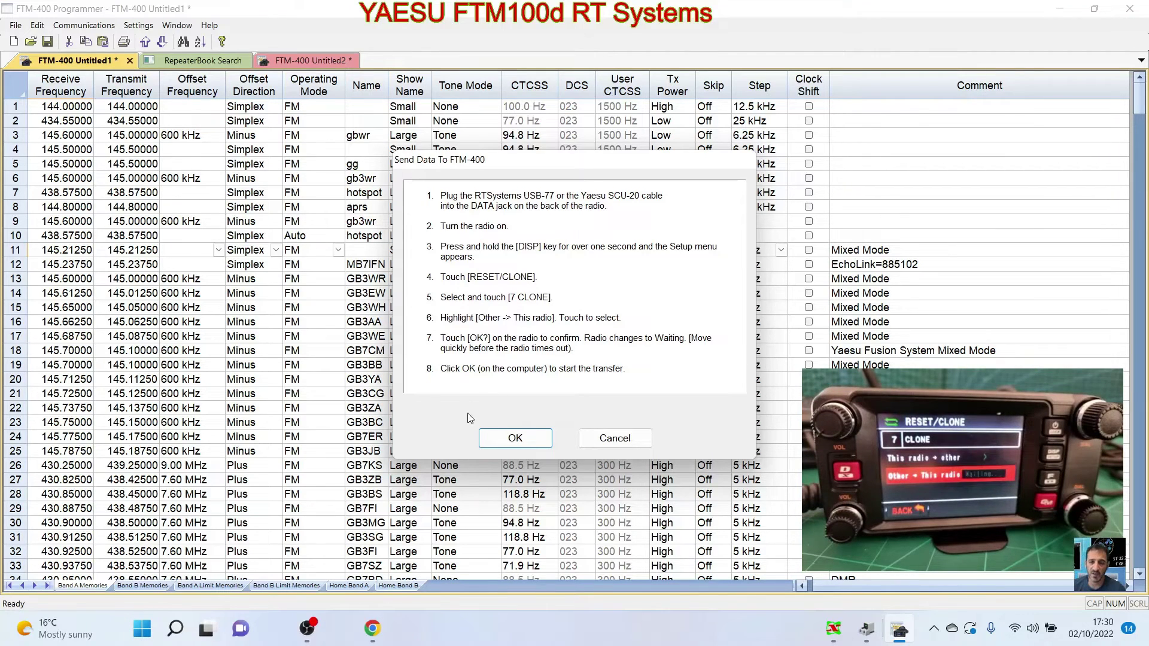
left_click(497, 440)
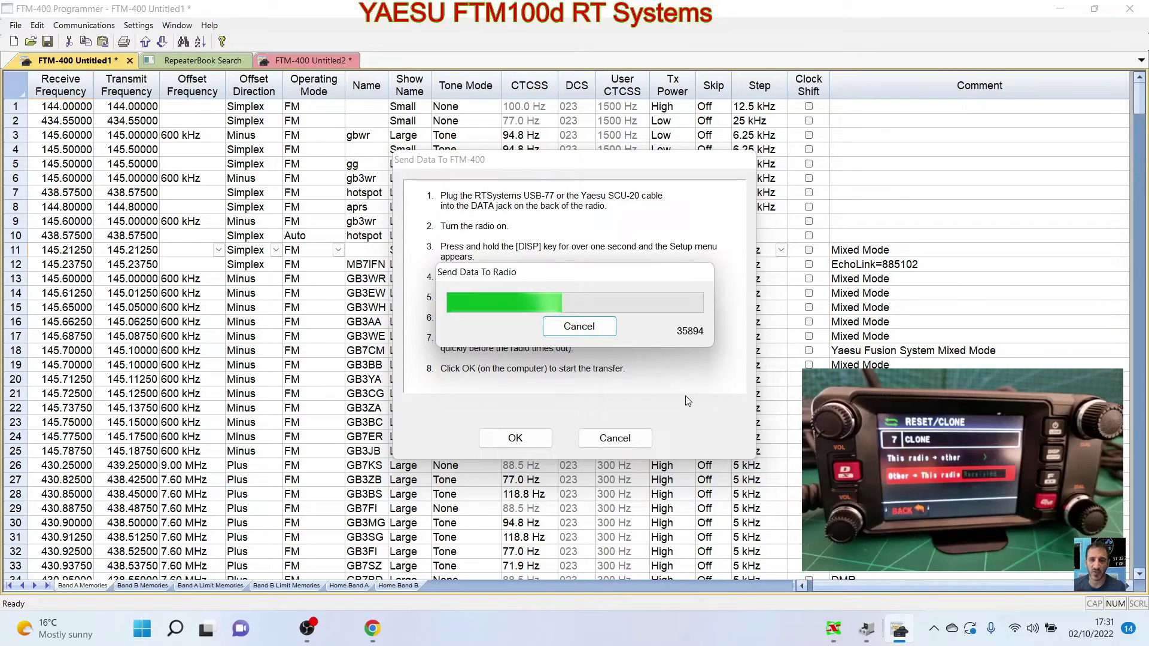
In Chrome, browse the RT Systems Remote Help, How To Videos, Knowledge Base and Home pages, ending on Remote Help
left_click(374, 640)
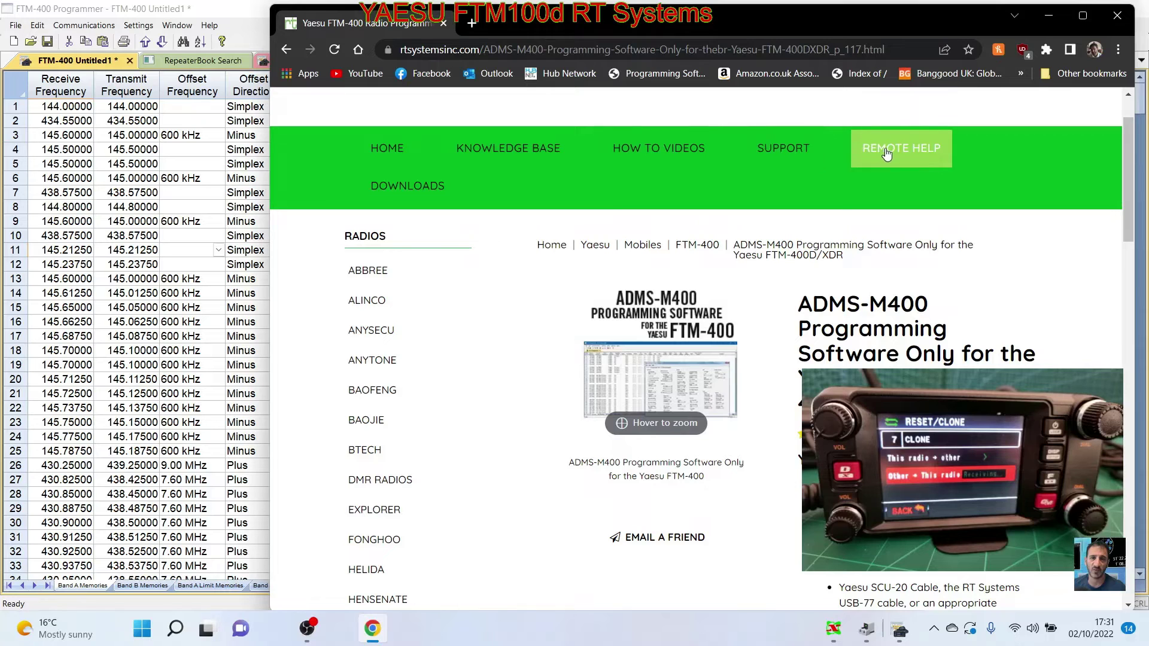
left_click(908, 149)
scroll(897, 151, "down", 6)
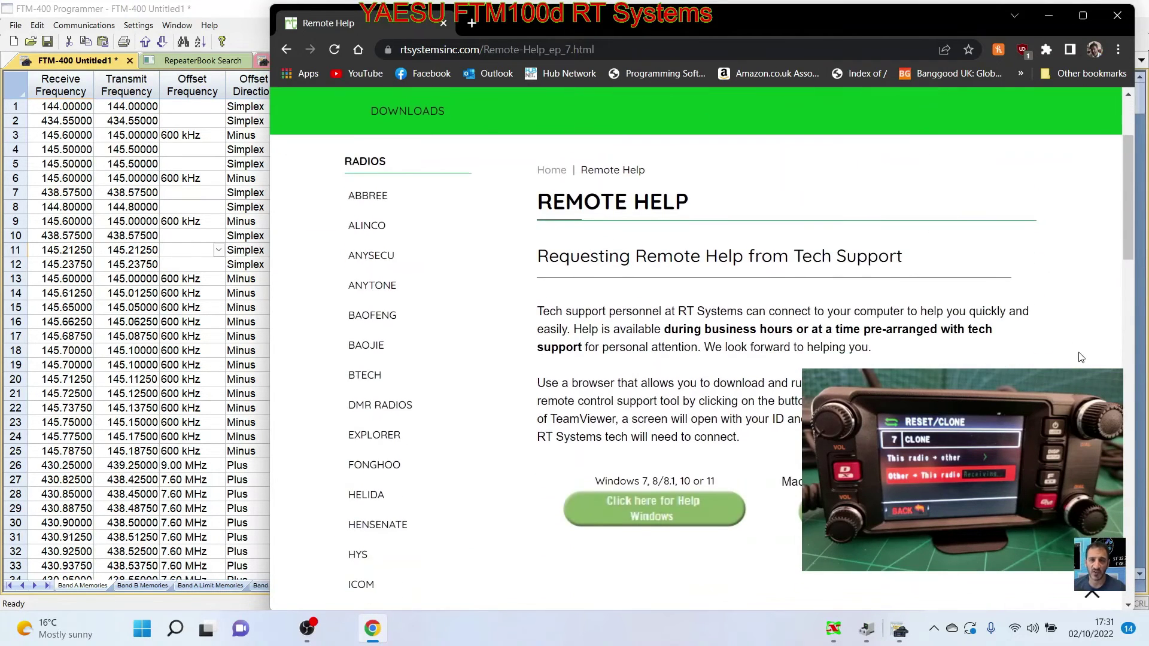
scroll(998, 313, "up", 6)
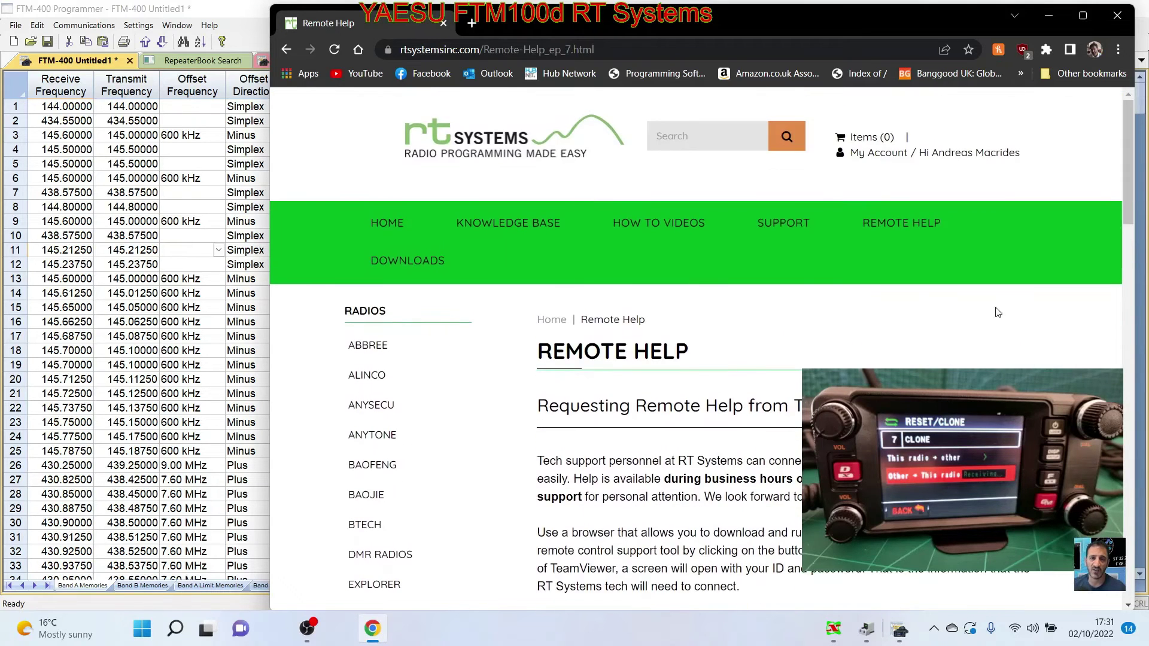
left_click(682, 223)
scroll(574, 238, "down", 3)
scroll(583, 231, "up", 3)
left_click(514, 223)
scroll(766, 314, "down", 5)
scroll(766, 314, "up", 5)
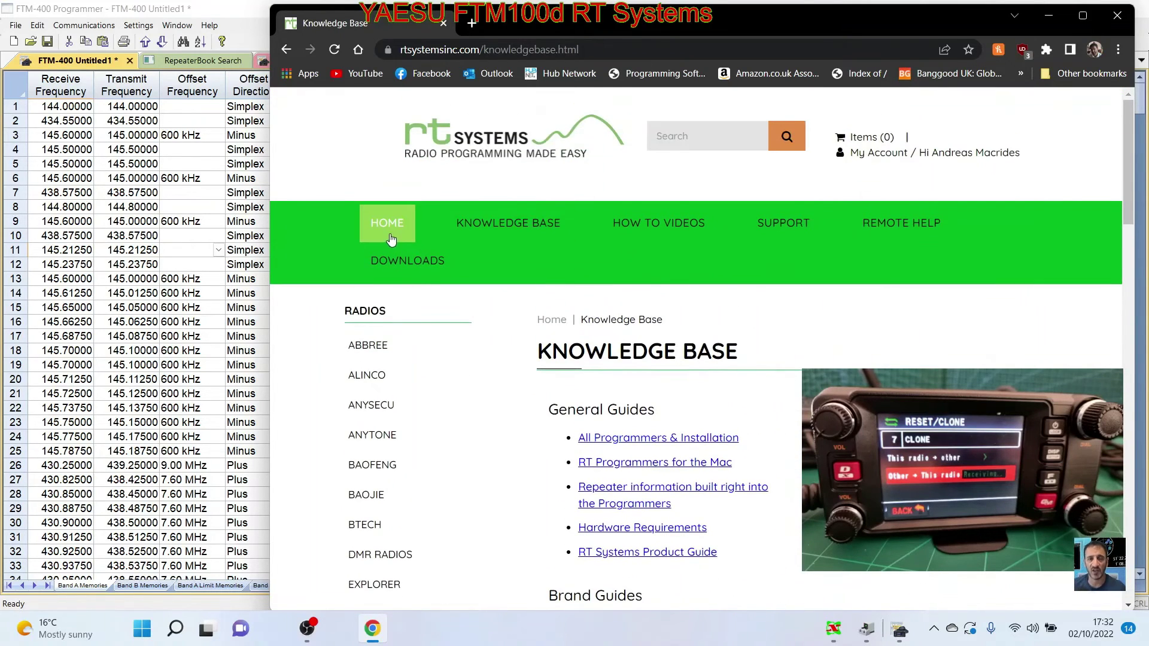
left_click(389, 232)
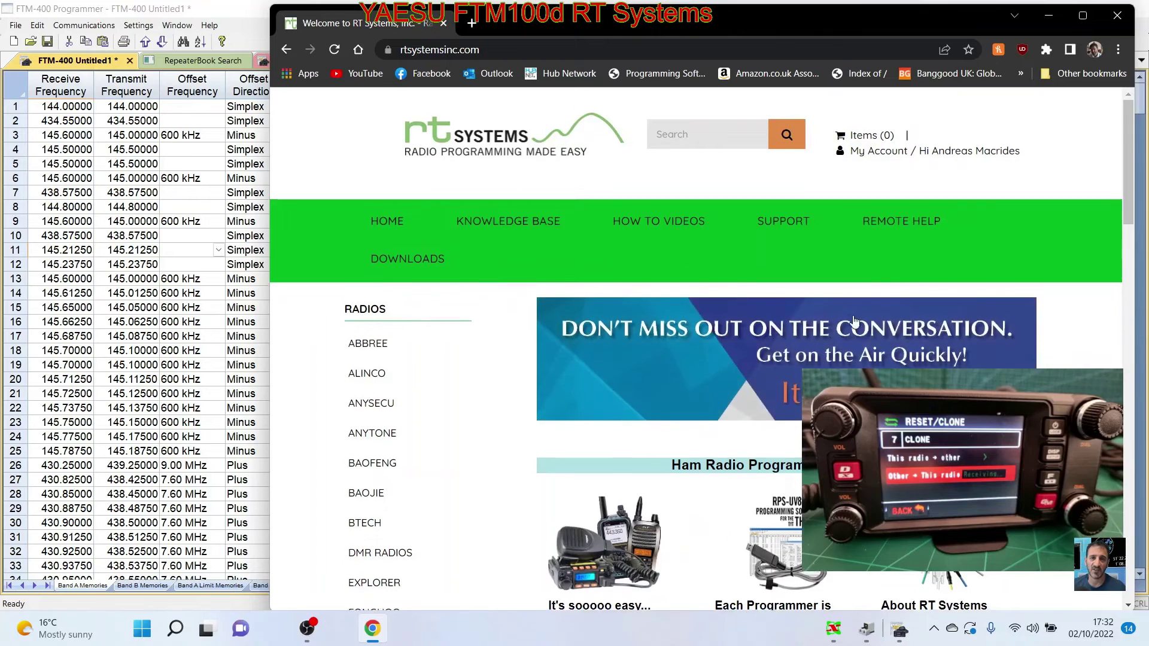
scroll(963, 362, "down", 5)
scroll(963, 362, "up", 1)
scroll(963, 362, "up", 5)
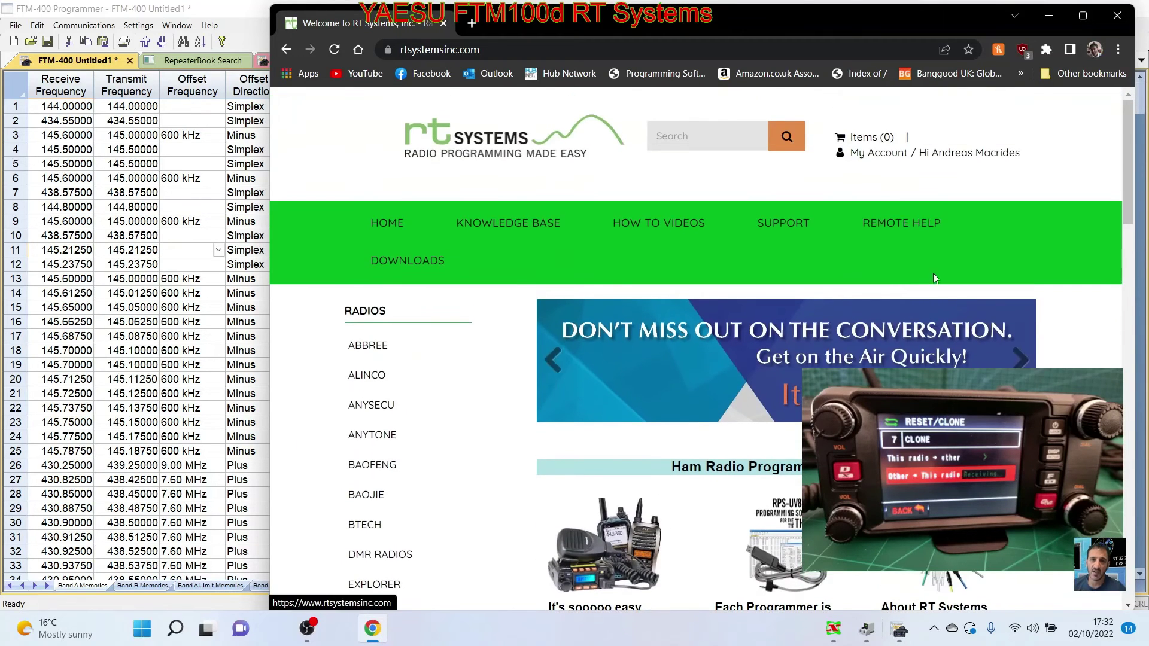
left_click(895, 228)
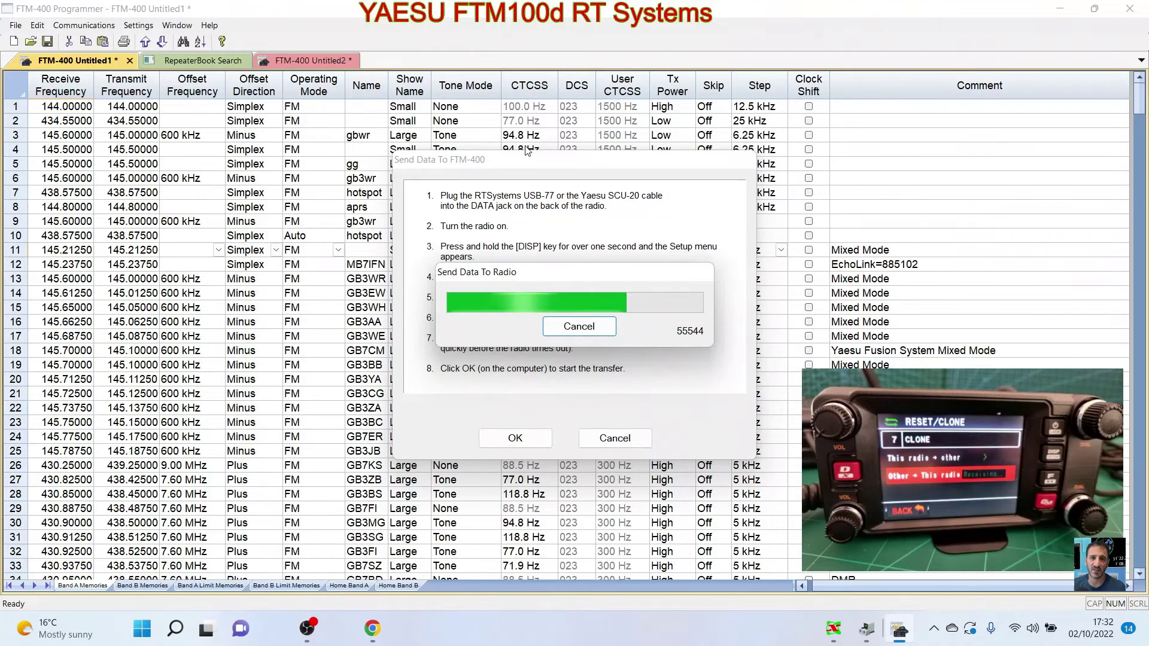
Scroll through the Remote Help page, then return to the programmer to check the transfer
left_click(371, 637)
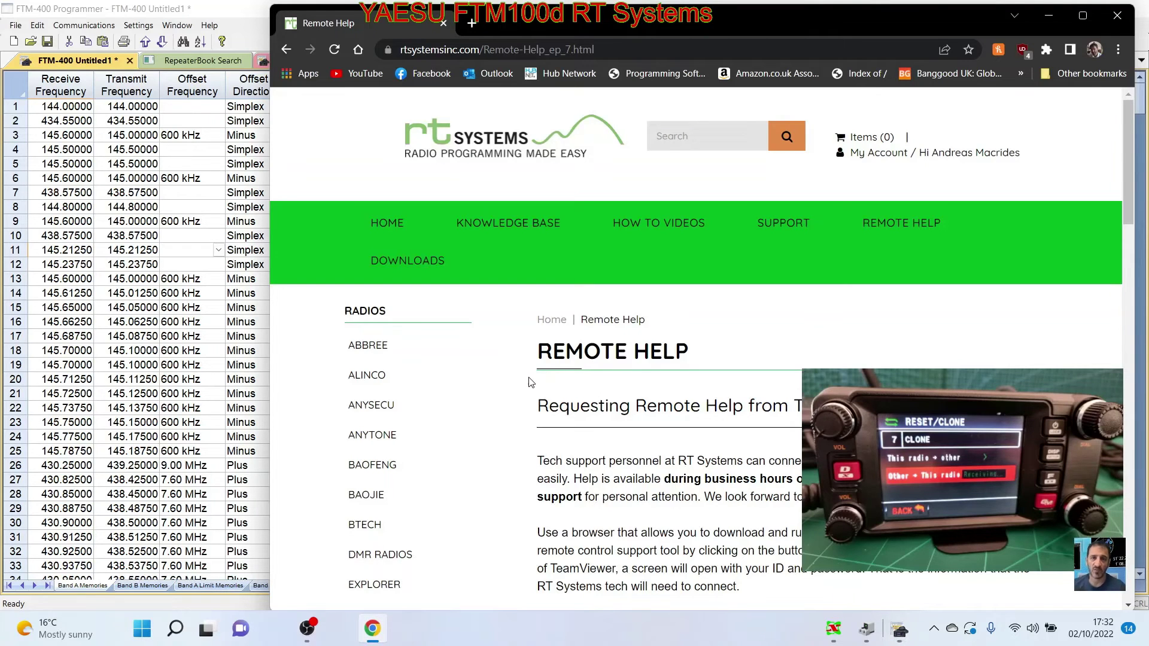
scroll(529, 381, "down", 5)
scroll(385, 448, "up", 5)
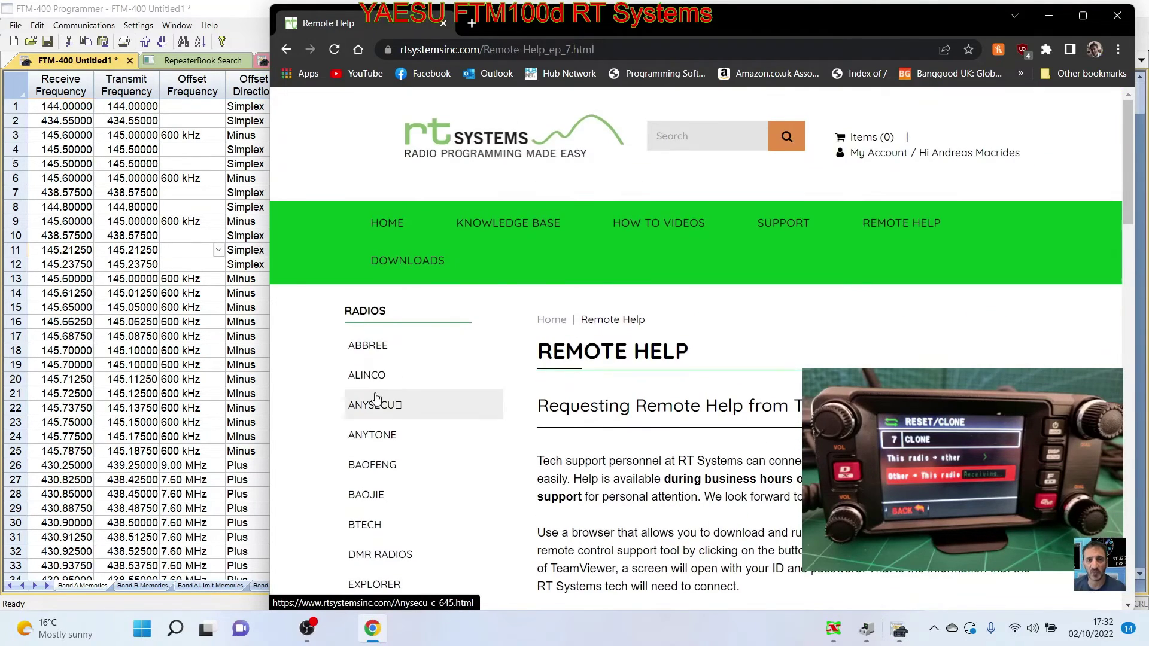
scroll(382, 383, "down", 10)
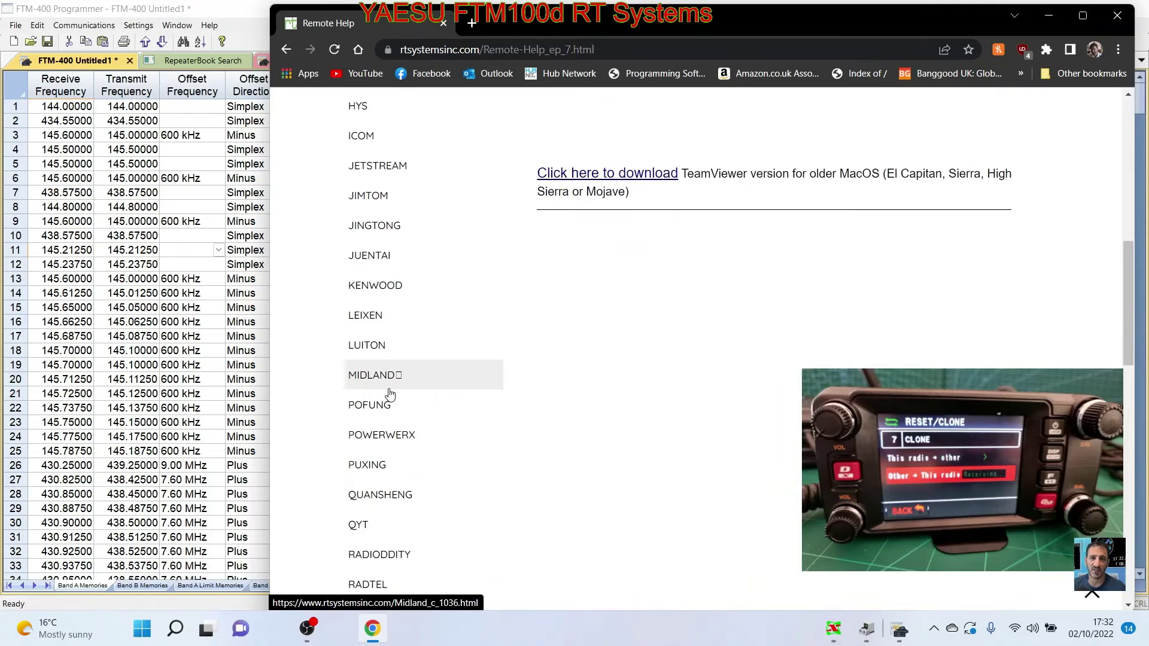
scroll(390, 393, "down", 15)
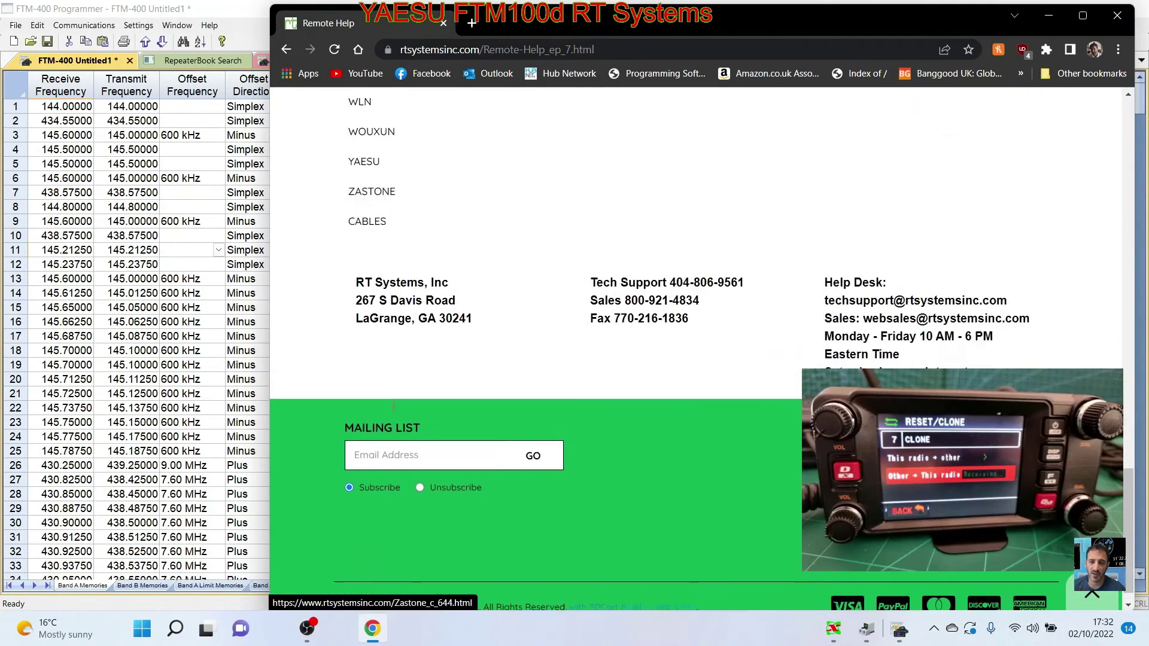
scroll(393, 407, "up", 20)
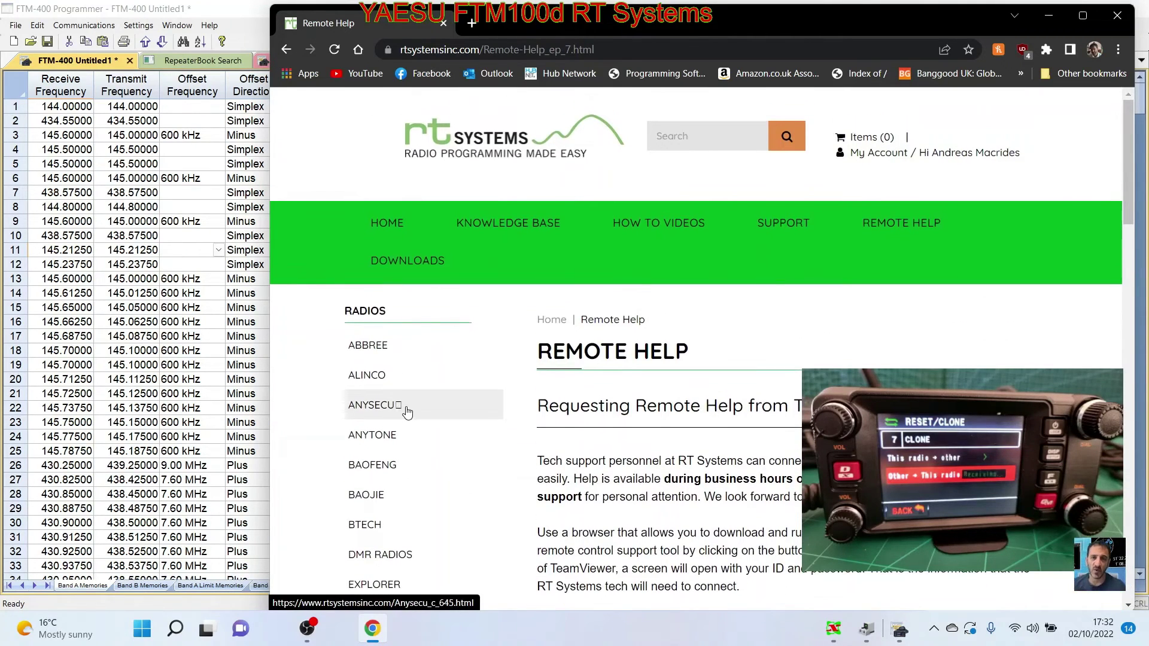
left_click(235, 17)
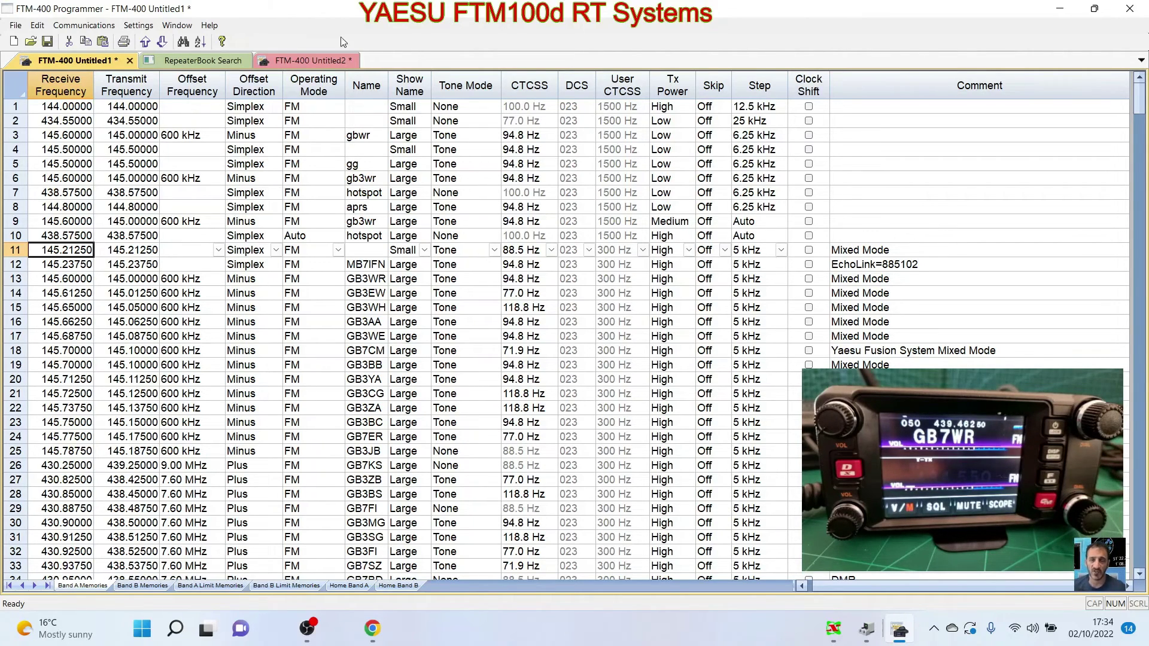
Switch through the RepeaterBook Search and Untitled2 tabs back to Untitled1 and start saving it
left_click(181, 59)
left_click(290, 59)
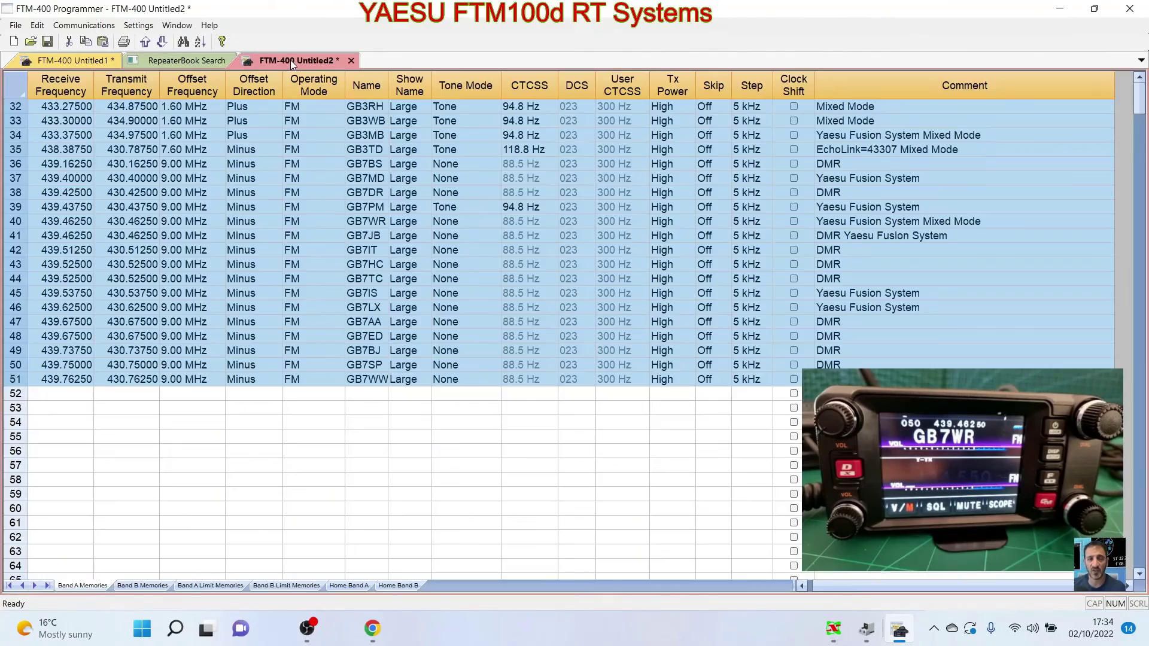
left_click(60, 58)
scroll(435, 364, "down", 11)
scroll(435, 365, "up", 7)
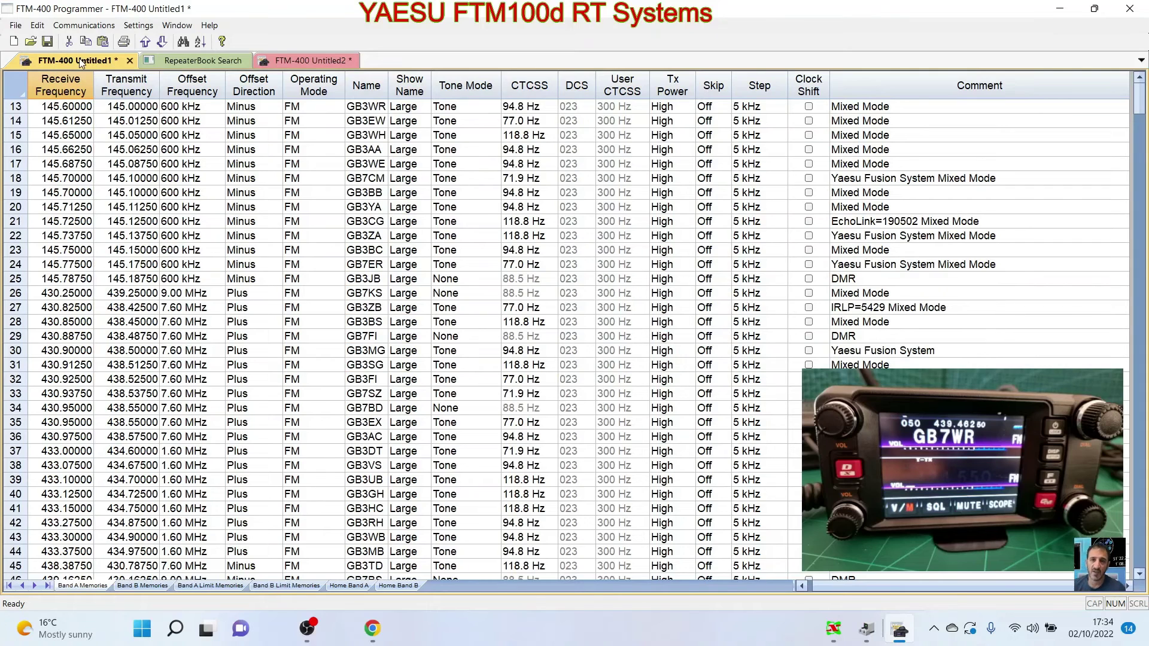
left_click(47, 42)
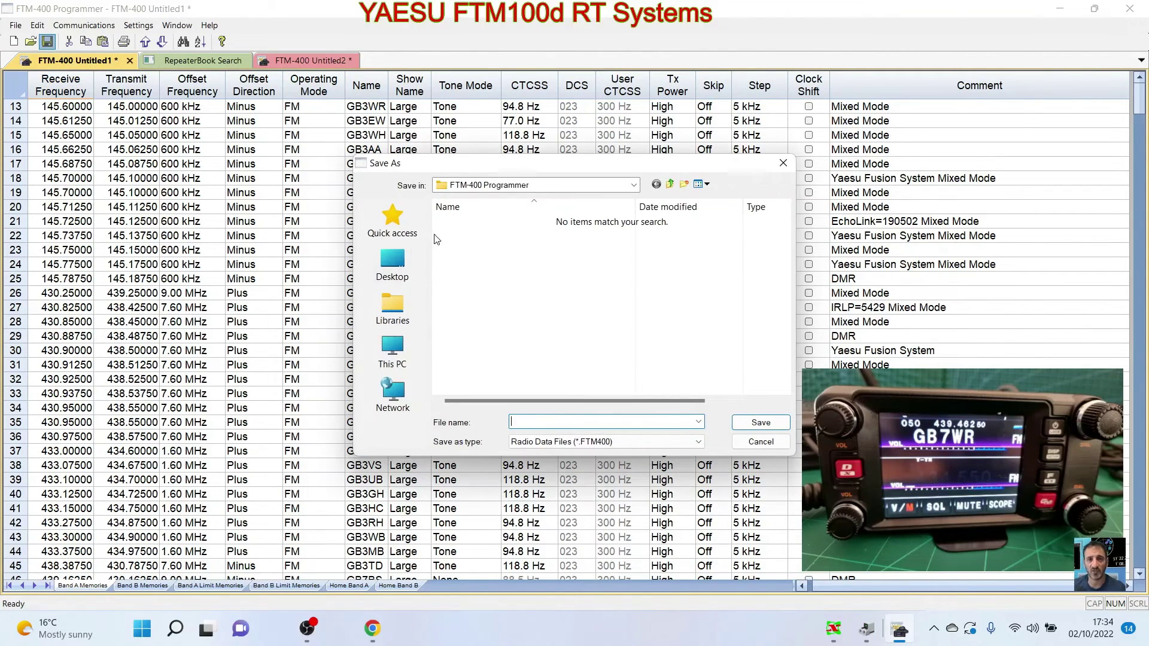
Choose the Desktop as the save location in the Save As dialog
left_click(393, 263)
scroll(688, 308, "down", 10)
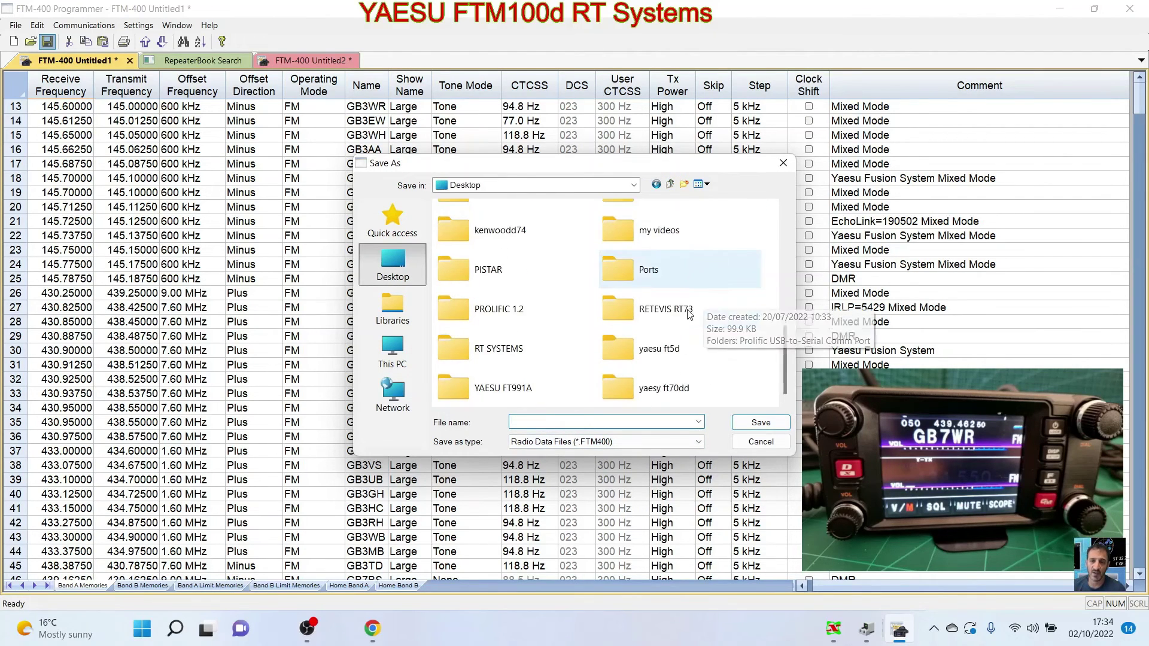
scroll(704, 336, "up", 10)
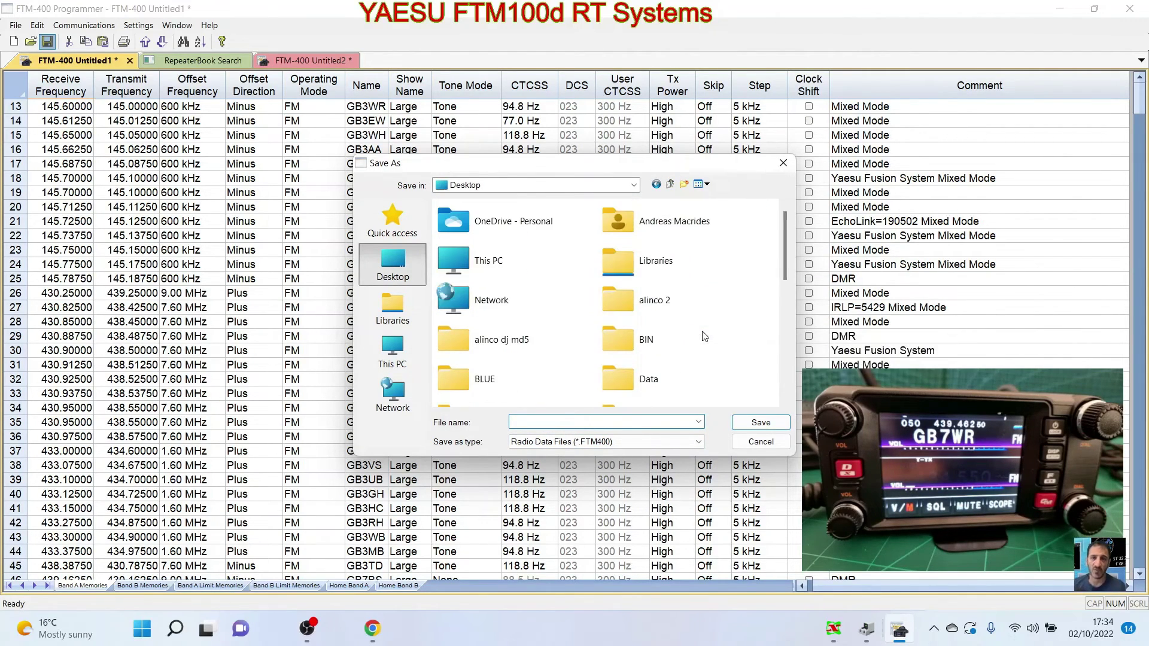
scroll(704, 336, "down", 10)
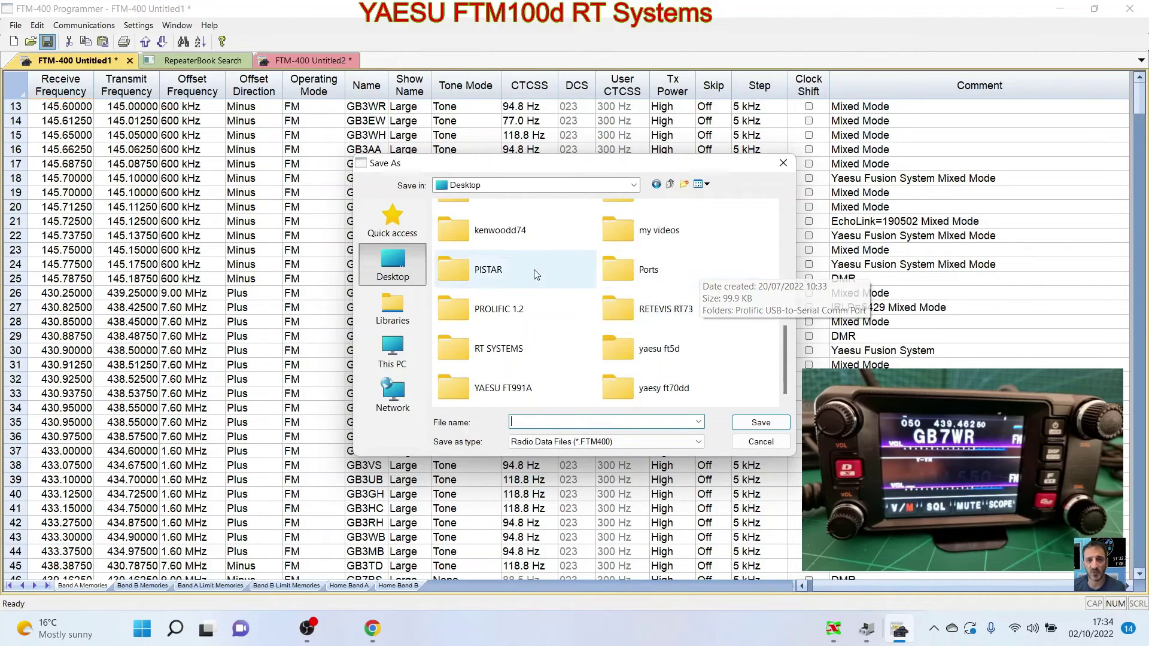
right_click(721, 248)
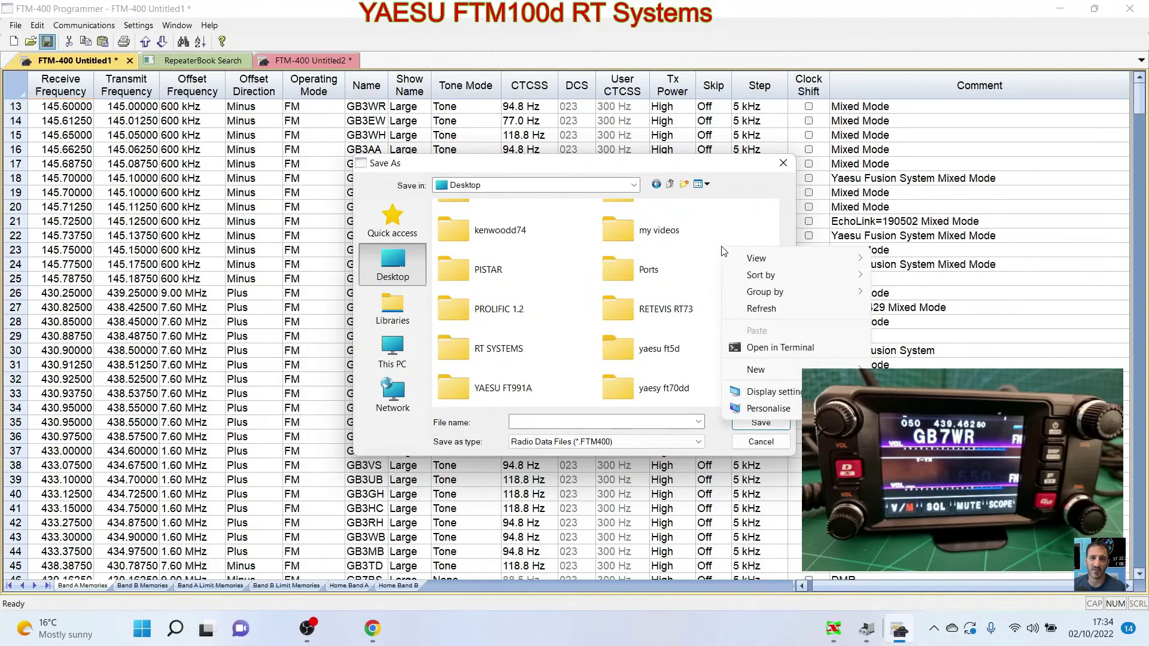
mouse_move(796, 377)
key("Escape")
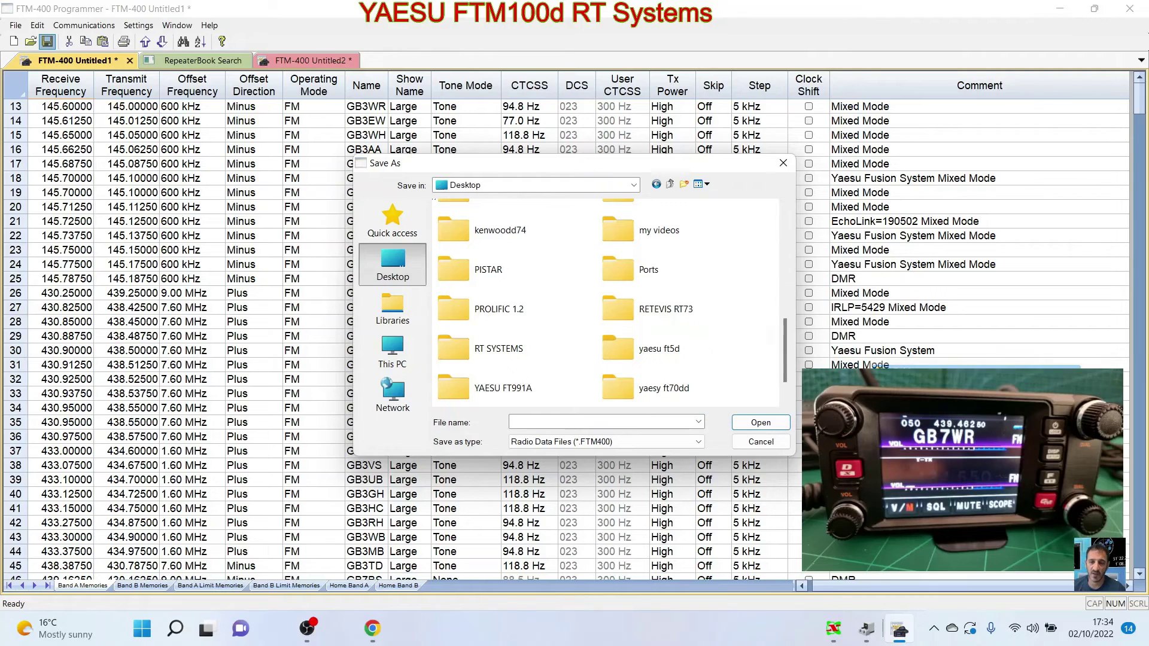
Go into the ftm400 folder and save the file as 2022ftm400
left_click(555, 421)
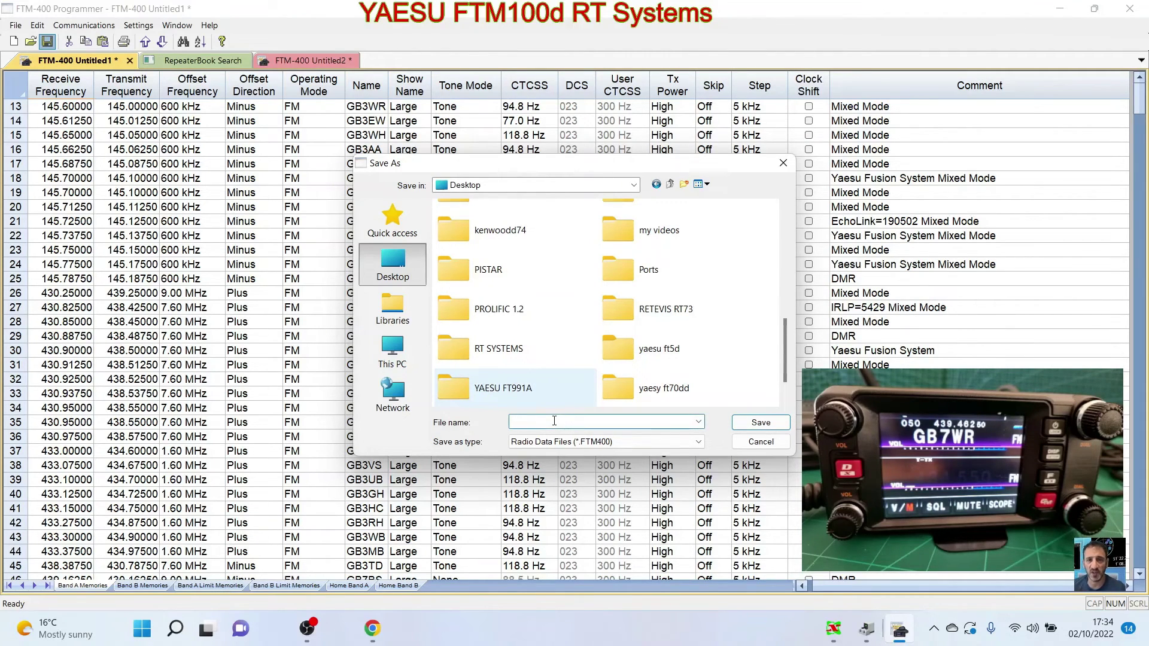
type("ftm")
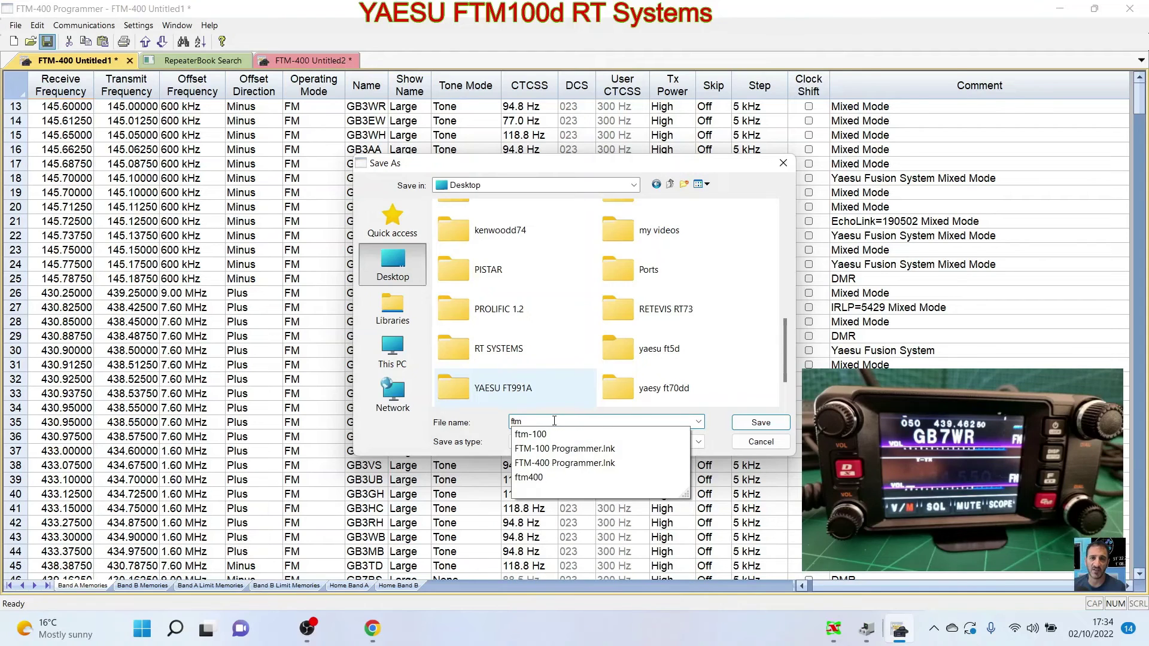
type("400")
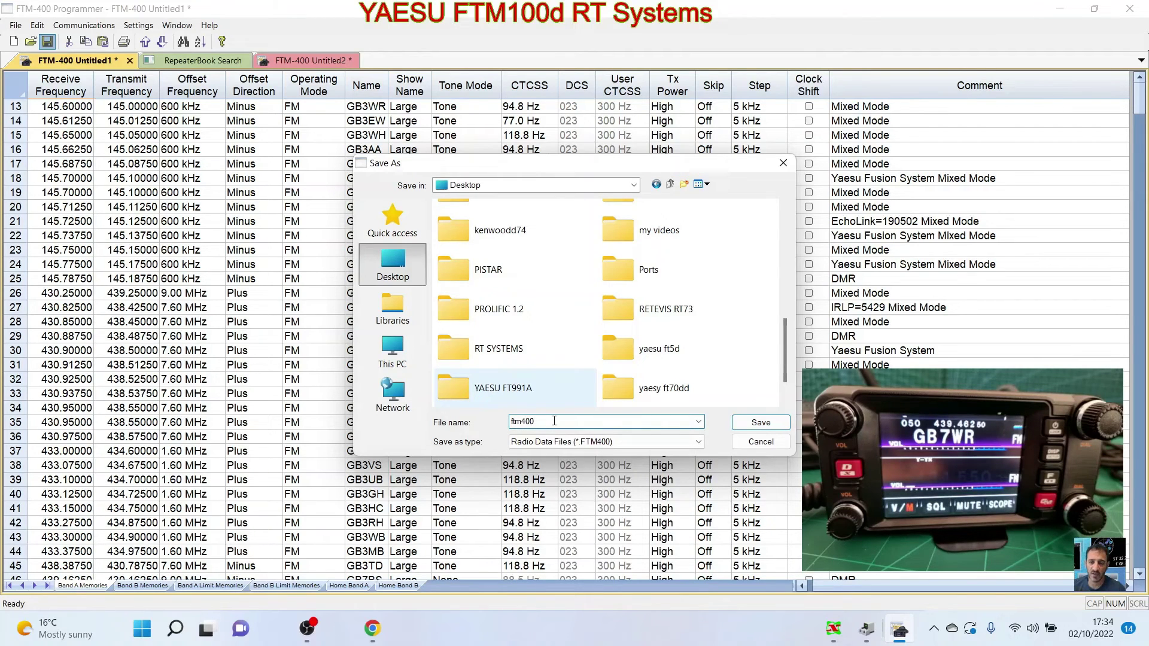
left_click(771, 426)
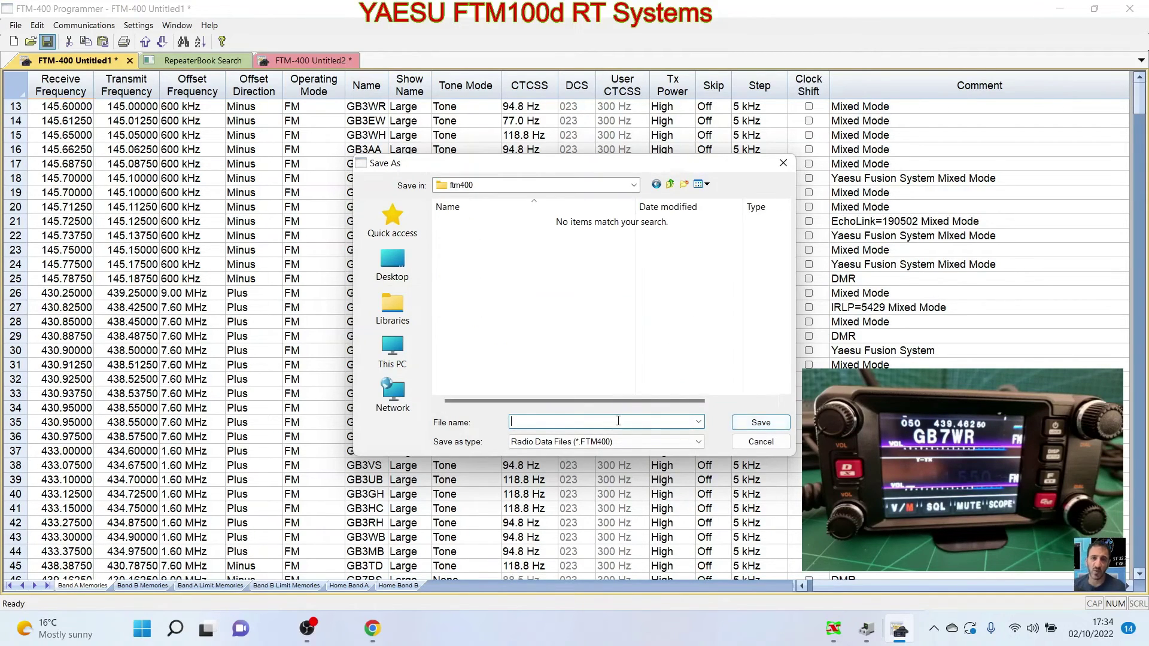
type("2022ftm400")
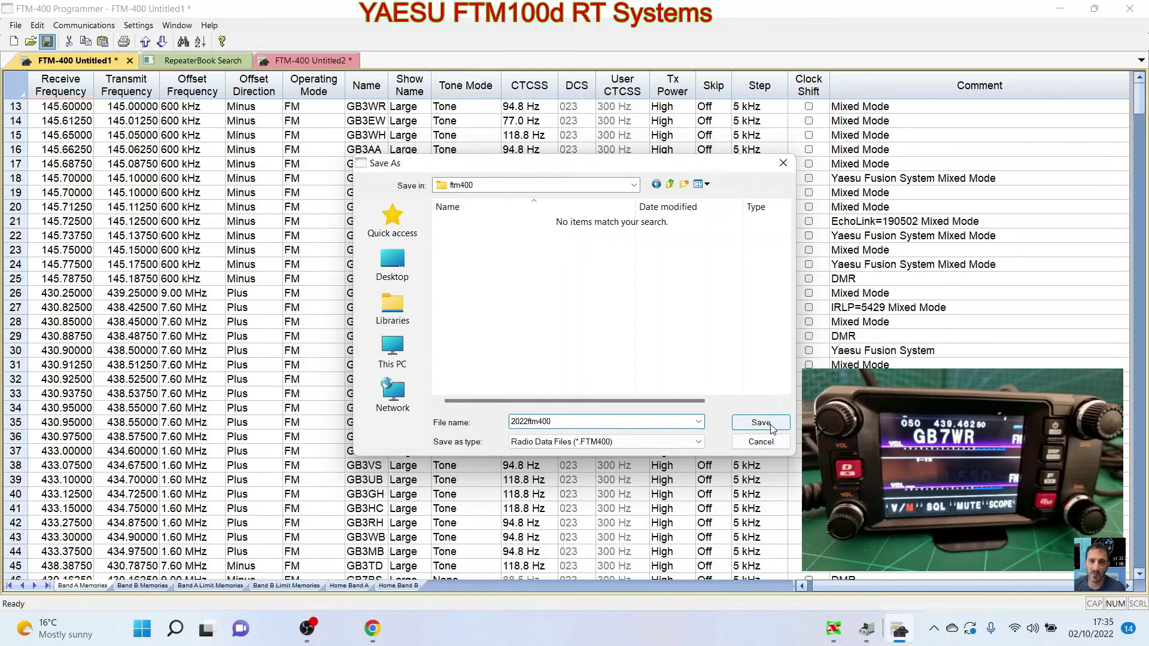
left_click(761, 422)
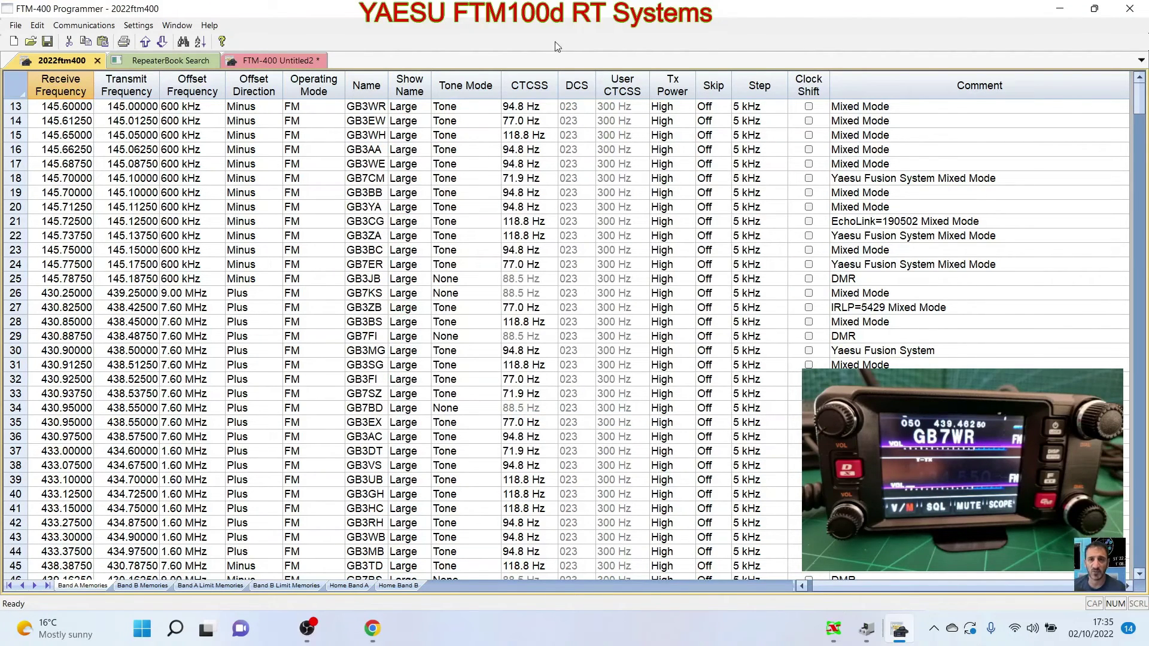
Close RepeaterBook Search, close Untitled2 without saving, and close 2022ftm400
left_click(205, 64)
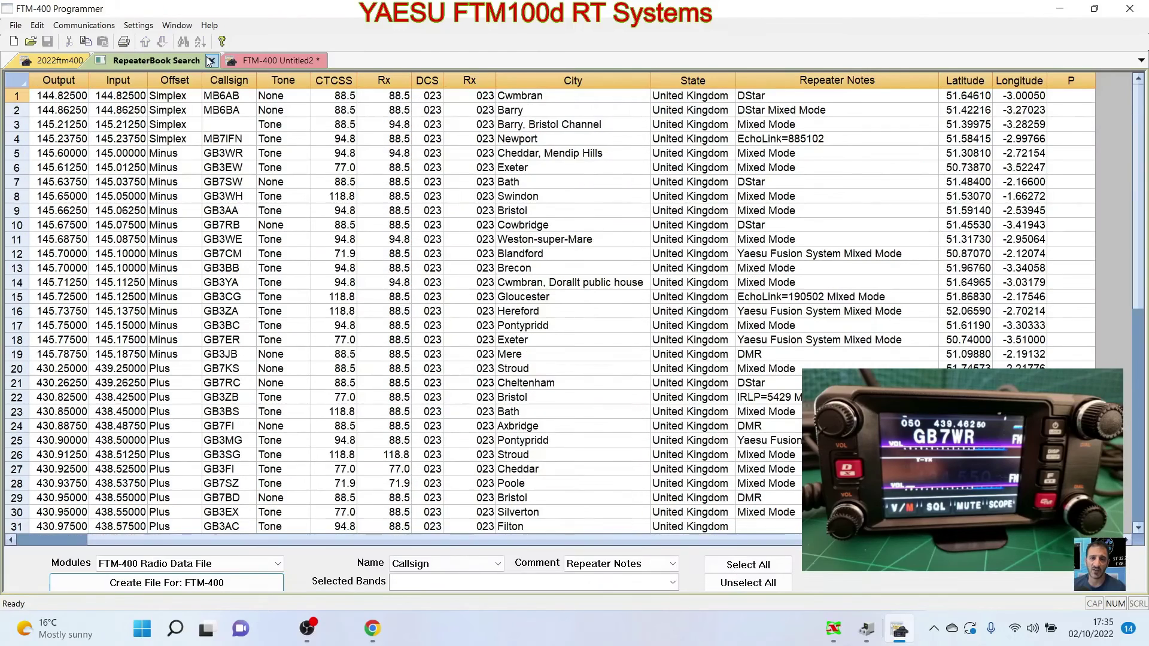
left_click(212, 63)
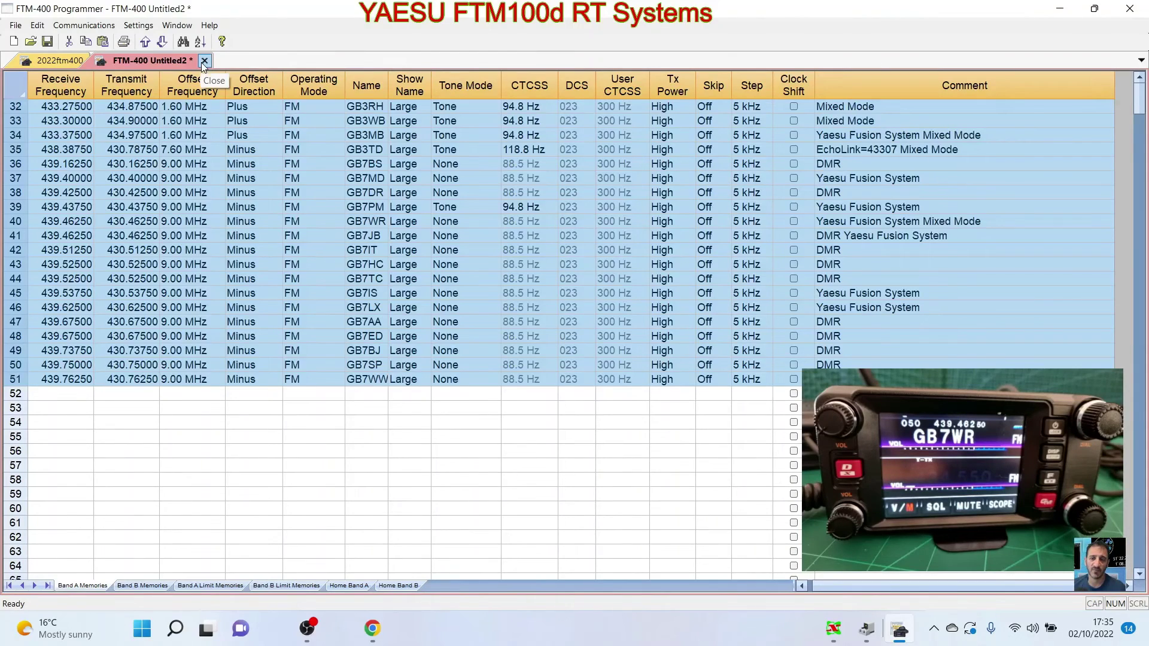
left_click(204, 61)
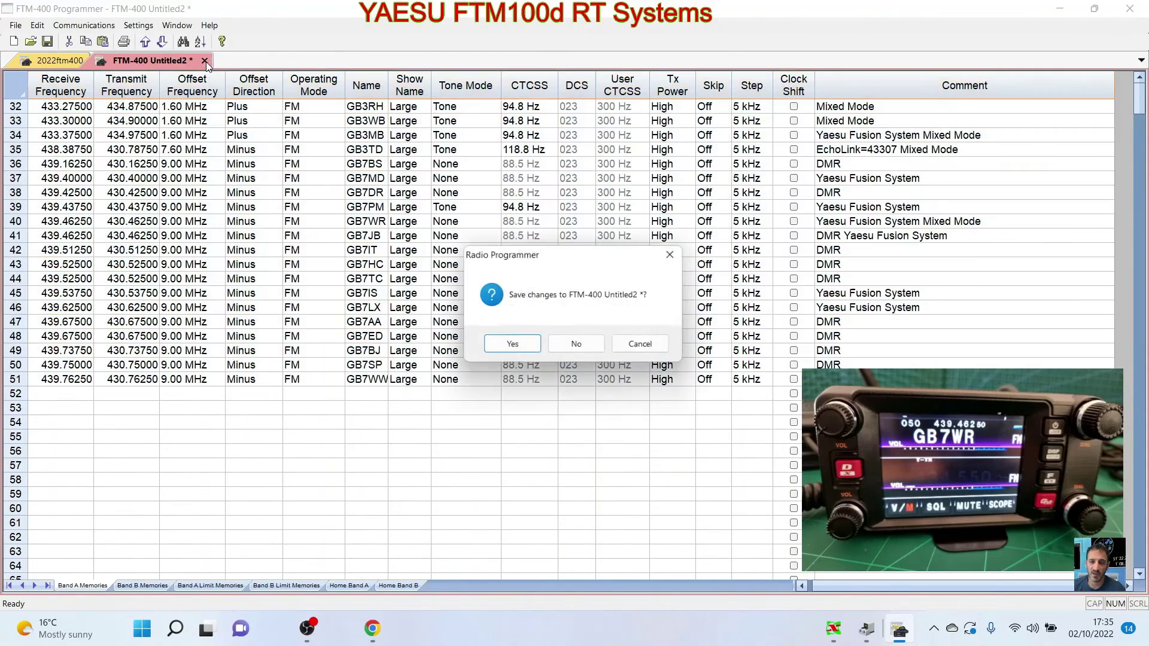
left_click(578, 345)
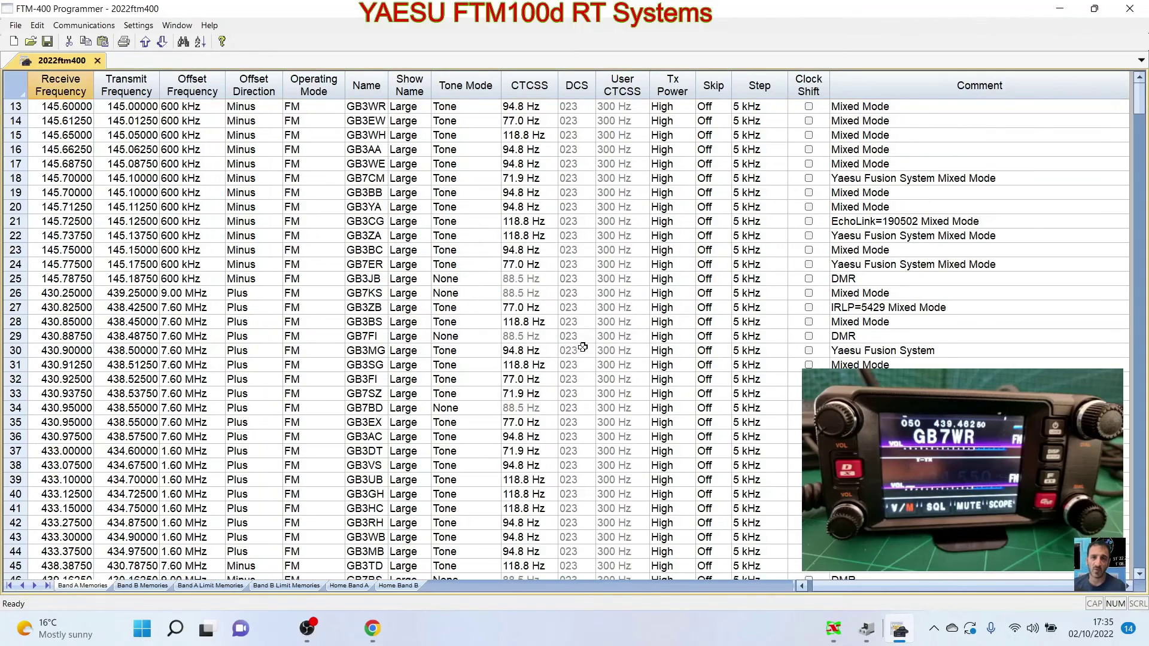
left_click(100, 60)
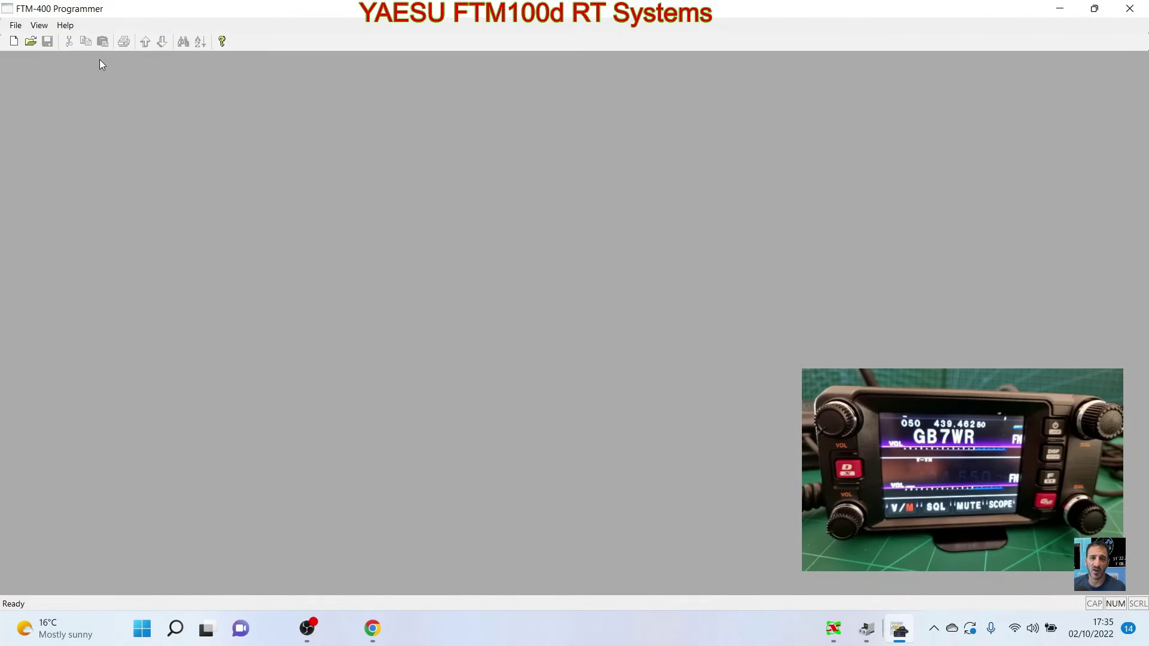
Reopen the 2022ftm400 memory file with File > Open
left_click(16, 25)
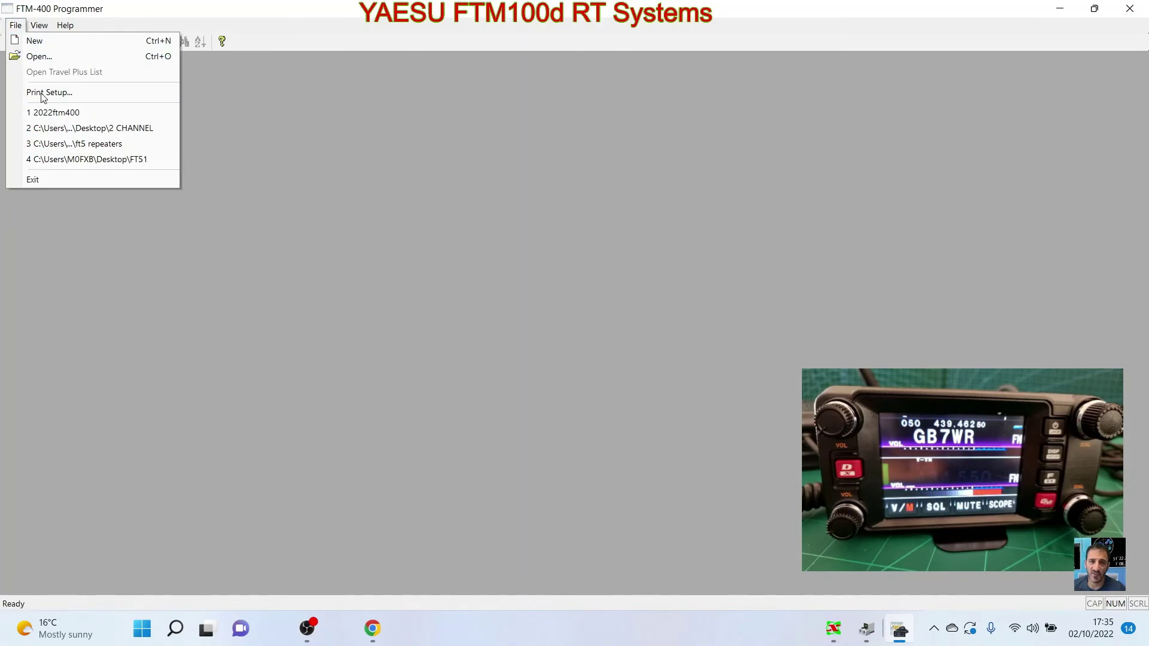
left_click(39, 56)
left_click(471, 223)
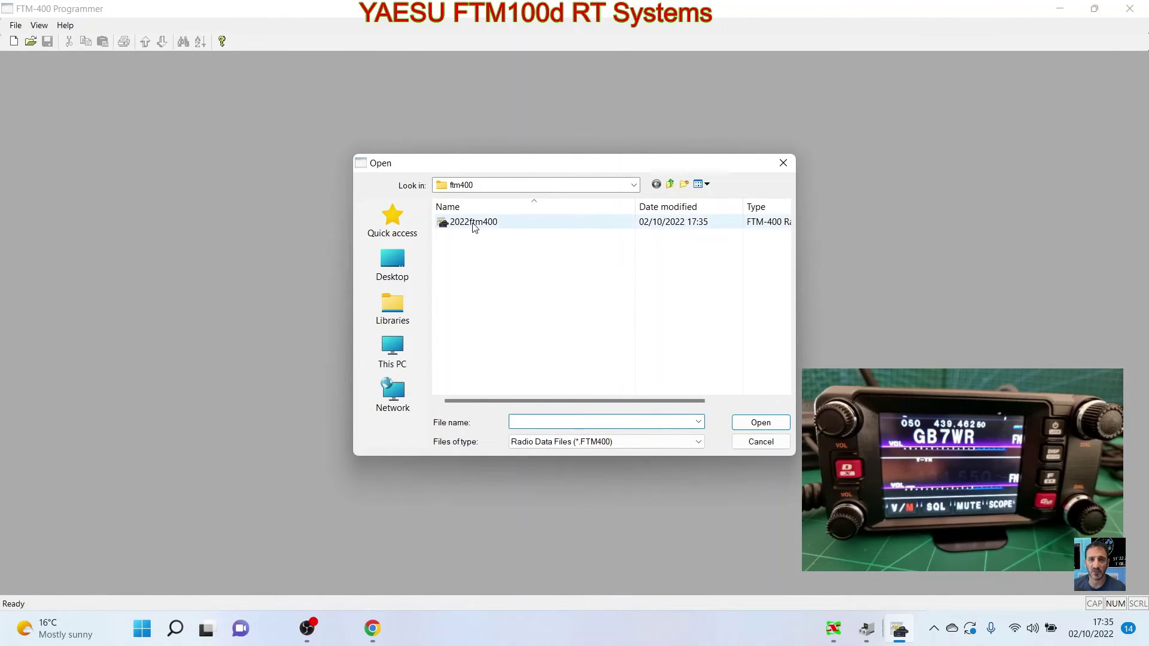
double_click(494, 222)
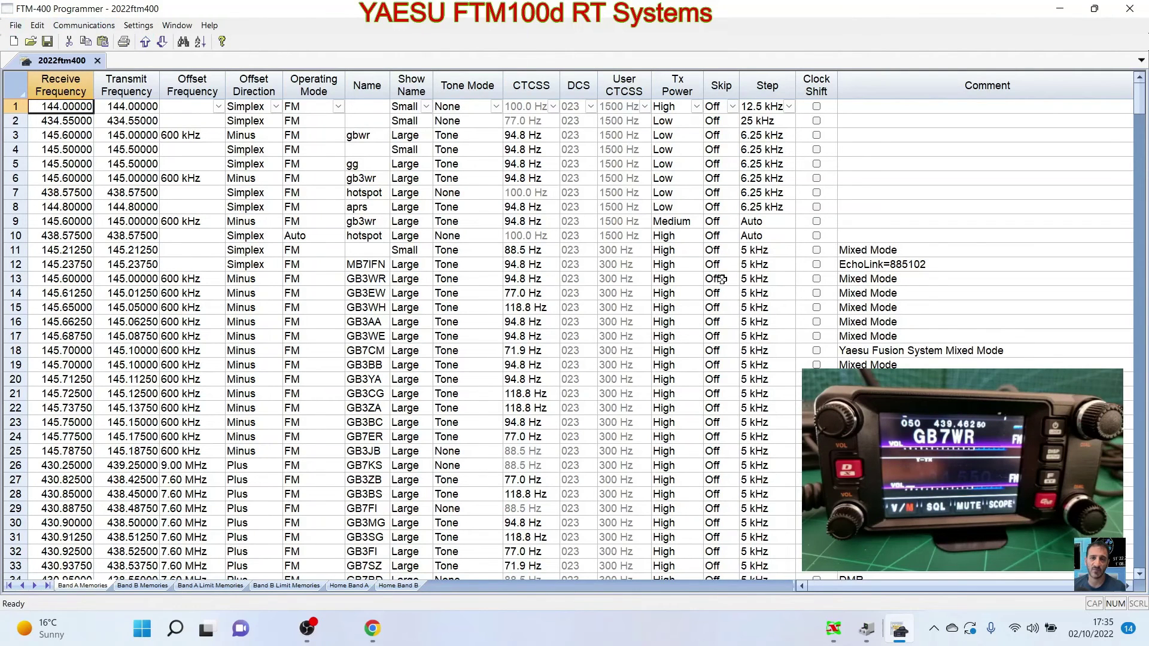
Restore the programmer window and copy memory channel 1 with Edit > Copy
left_click(1094, 12)
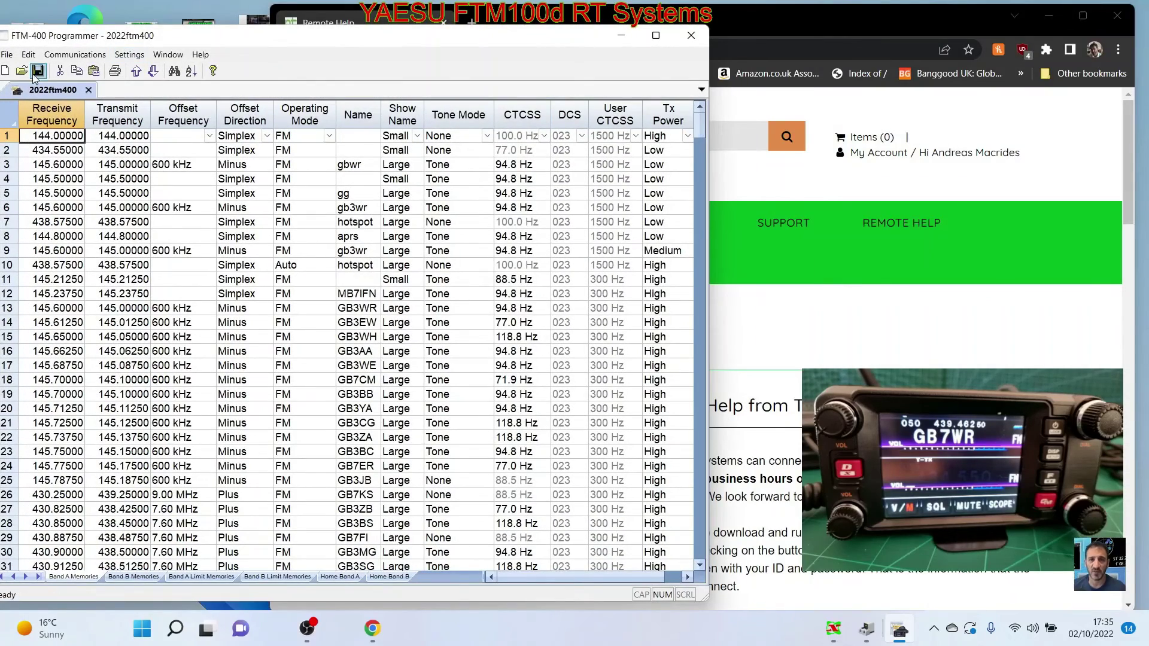
left_click(7, 137)
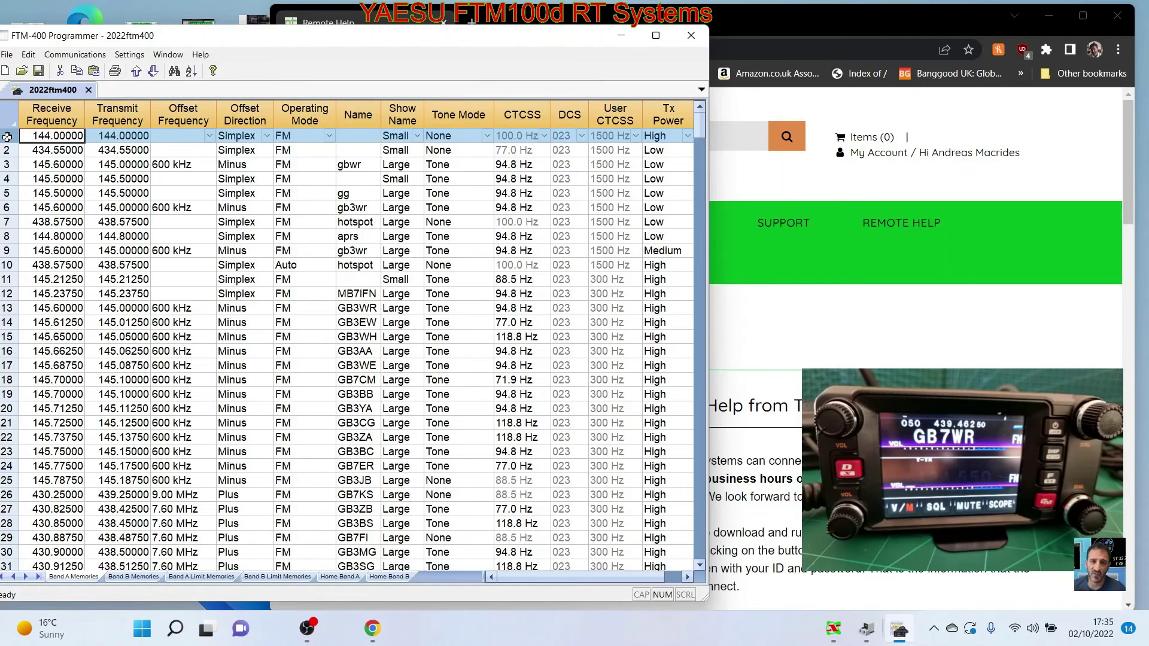
left_click(28, 56)
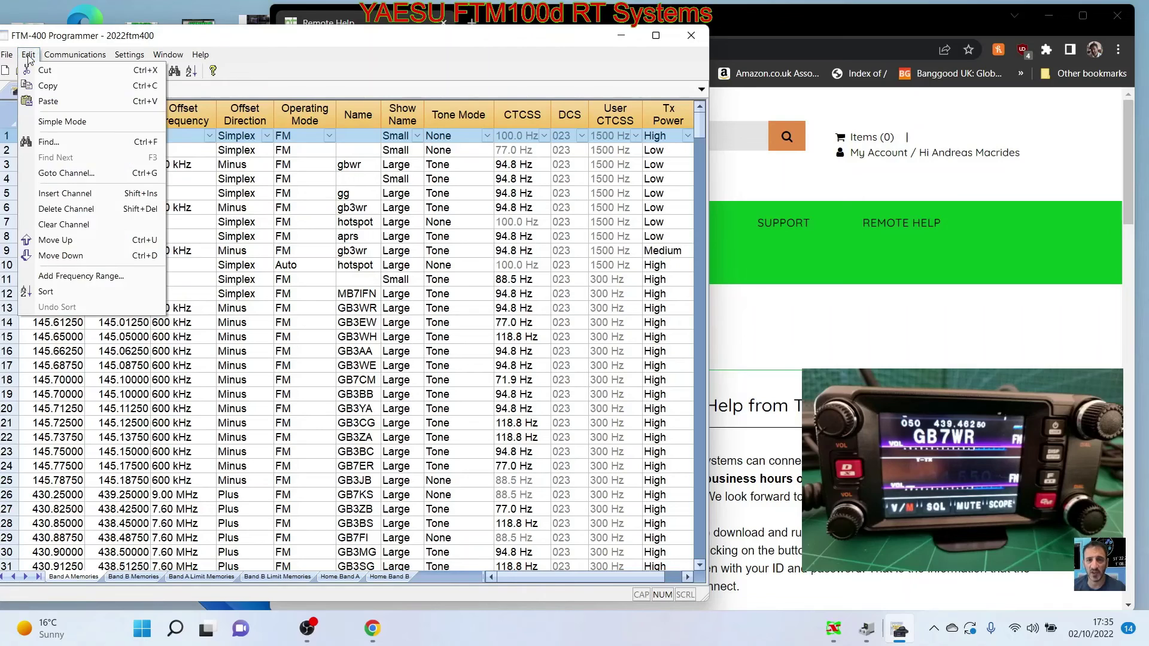
left_click(43, 87)
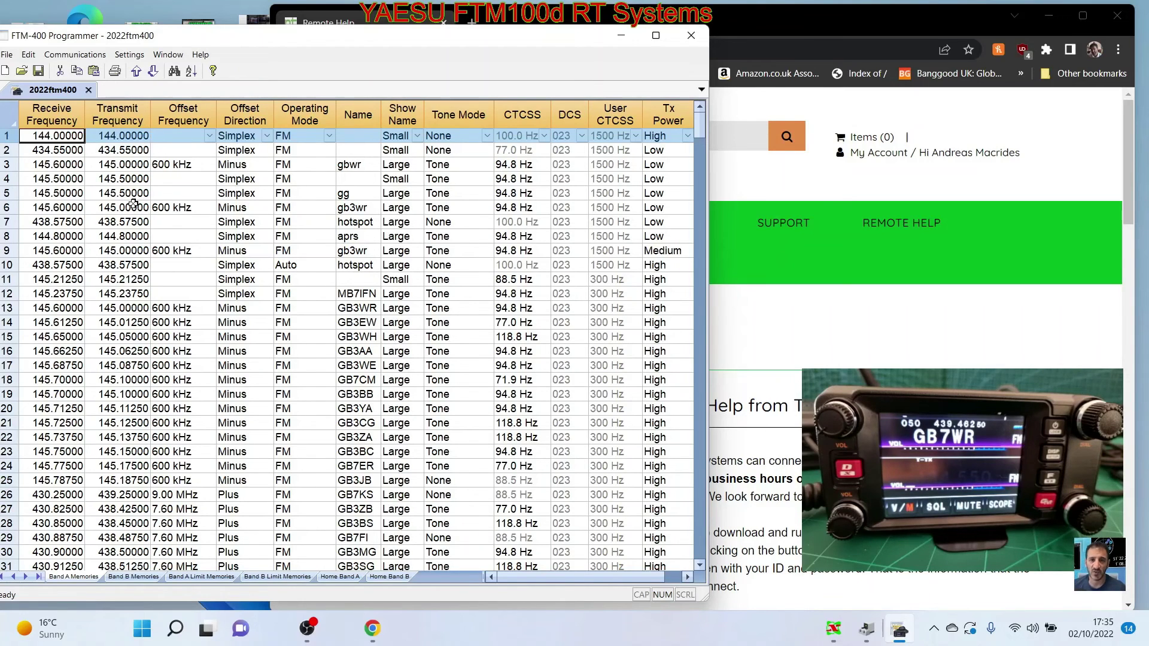
left_click(28, 54)
mouse_move(75, 54)
mouse_move(28, 55)
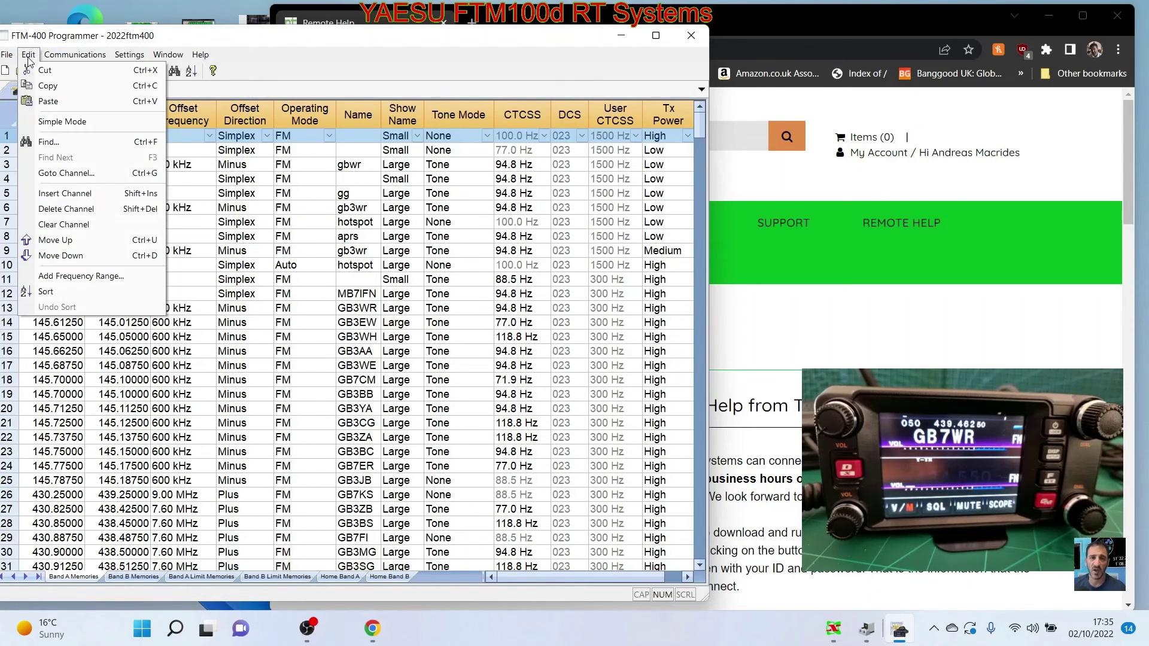
left_click(60, 88)
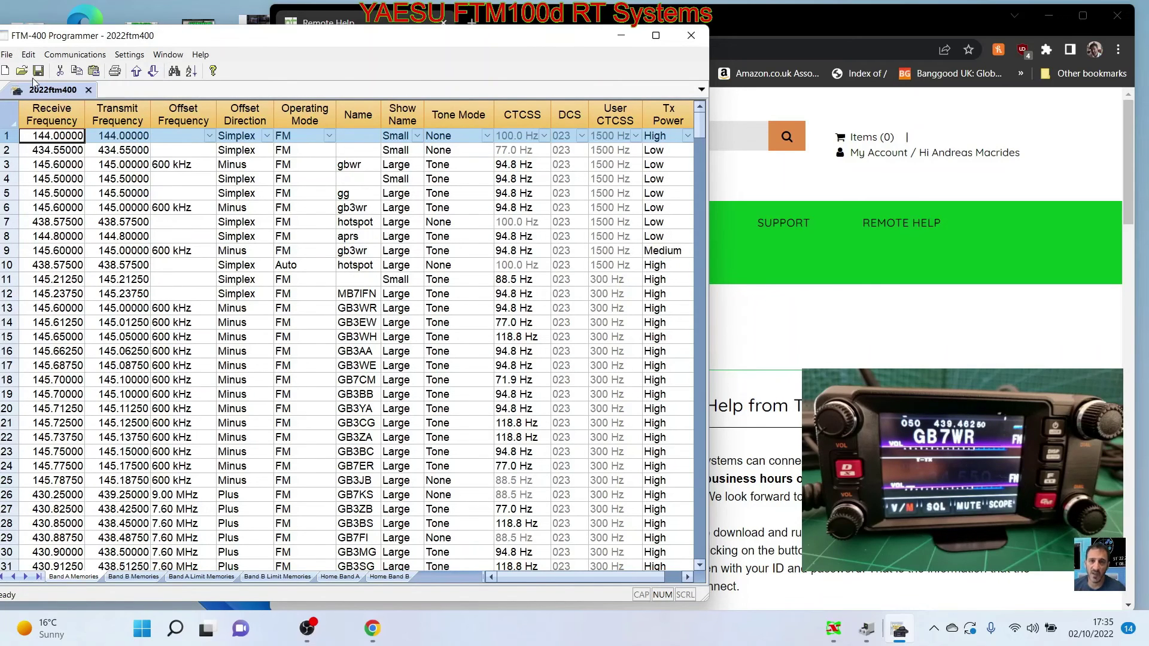
left_click(28, 54)
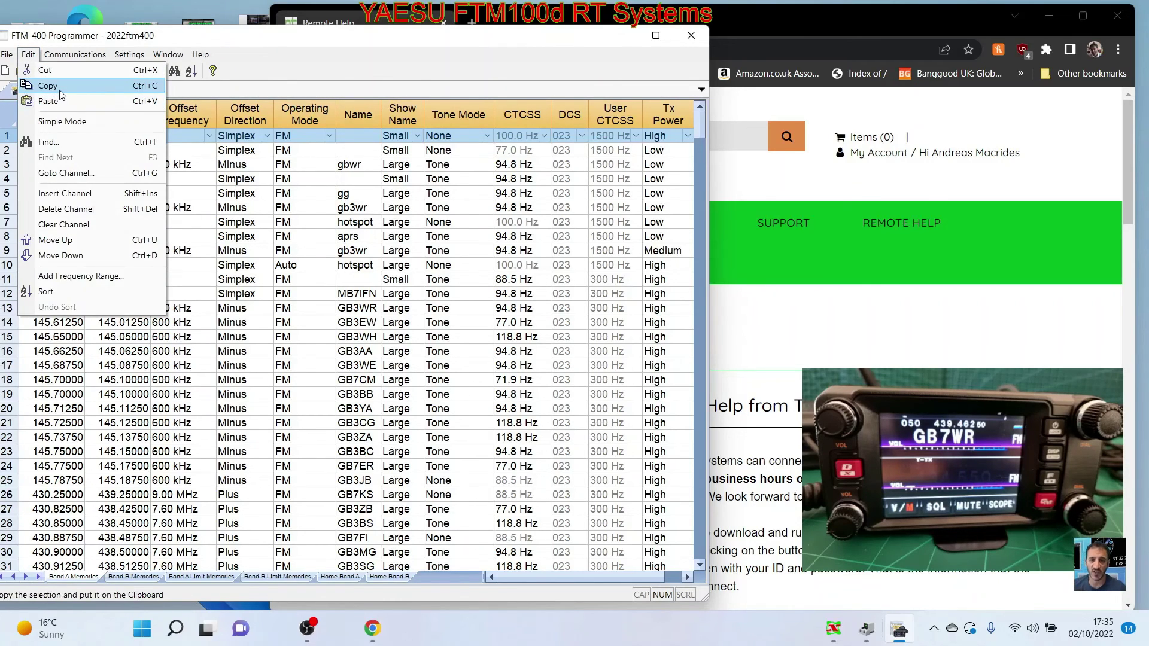
left_click(59, 90)
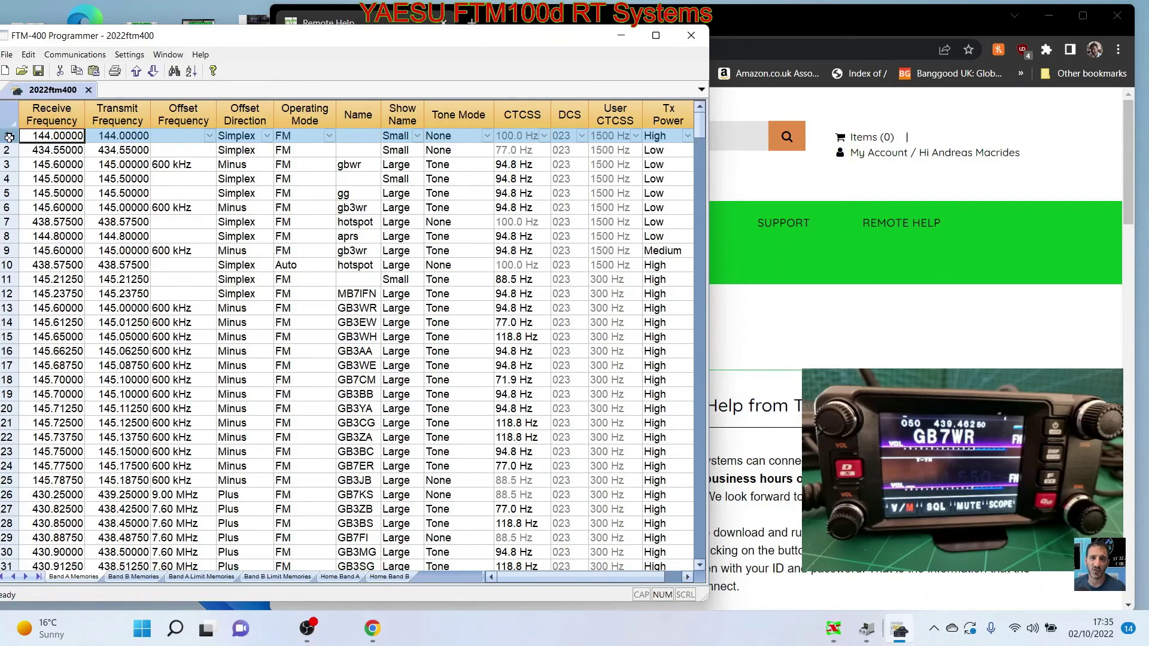
Select memory channels 1 through 61, copy them, and minimise the programmer
left_click_drag(9, 137, 170, 139)
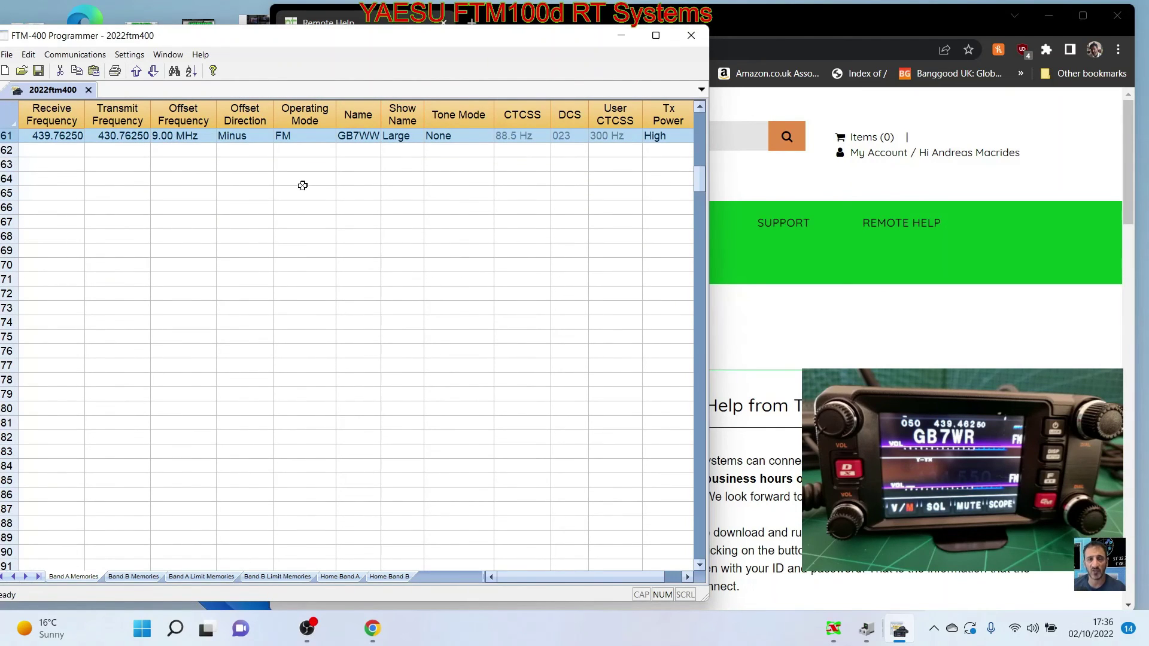
left_click(25, 58)
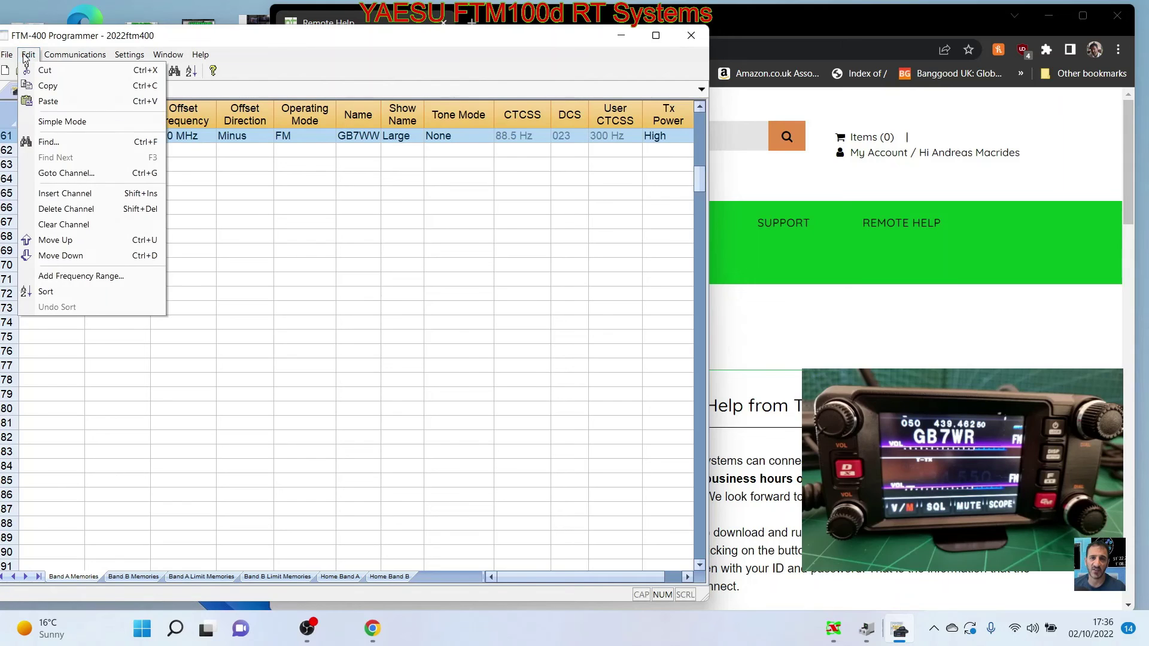
left_click(54, 86)
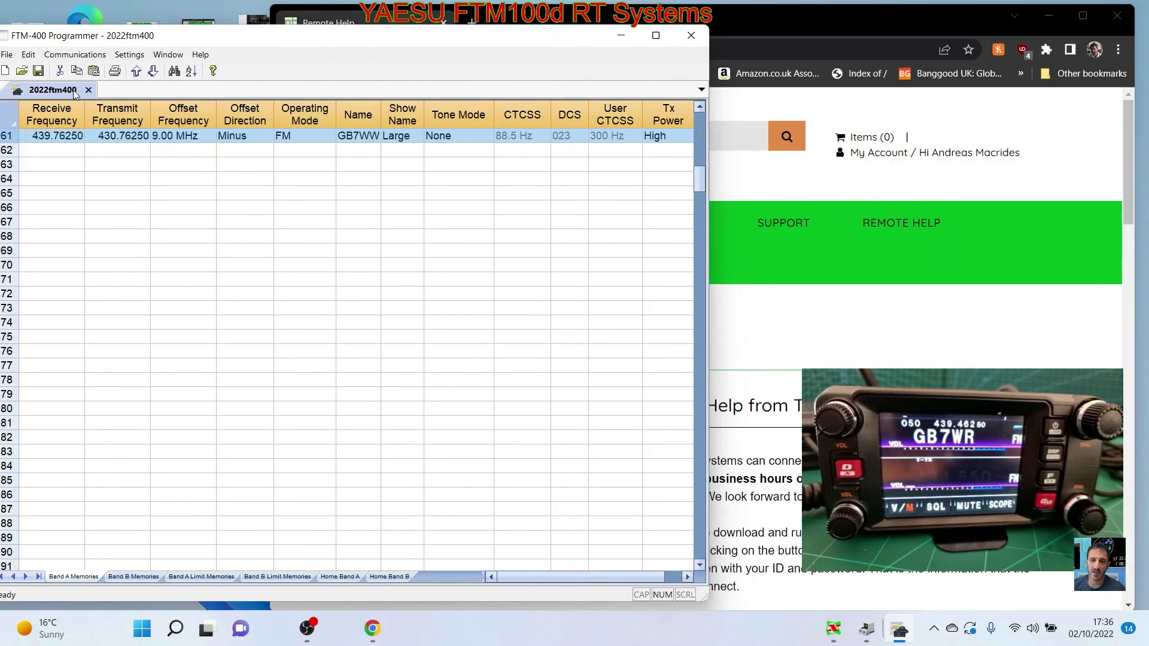
left_click(620, 35)
left_click_drag(919, 19, 395, 83)
Launch FT-991A Programmer from the desktop and paste the copied channels starting at memory 001
left_click(650, 246)
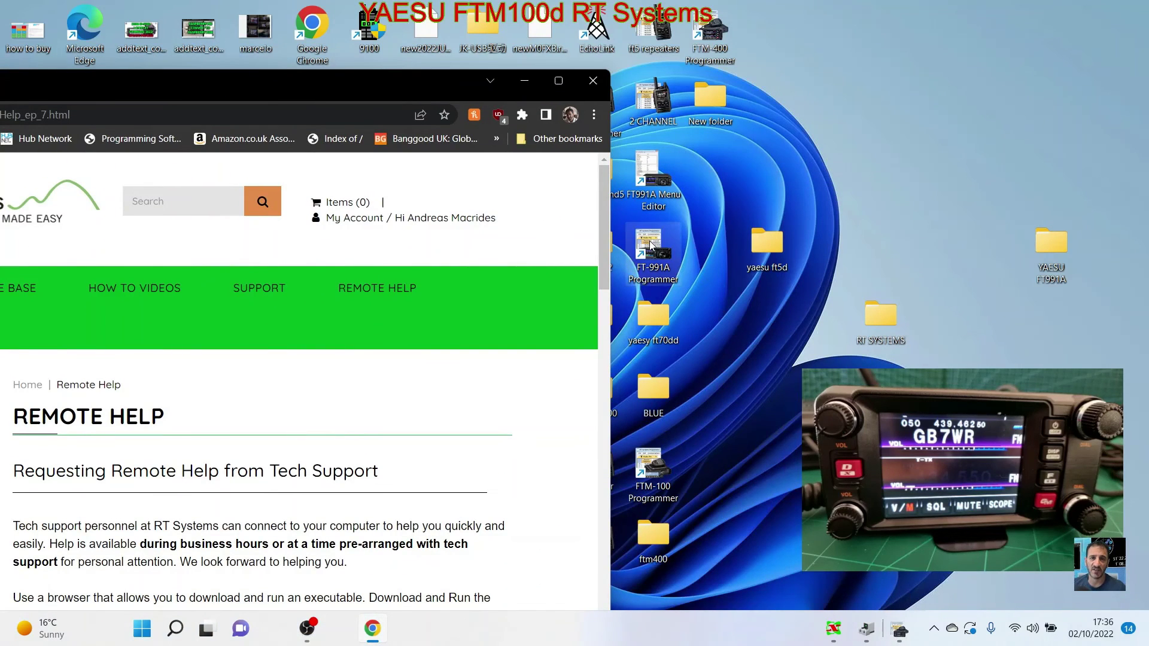
double_click(651, 246)
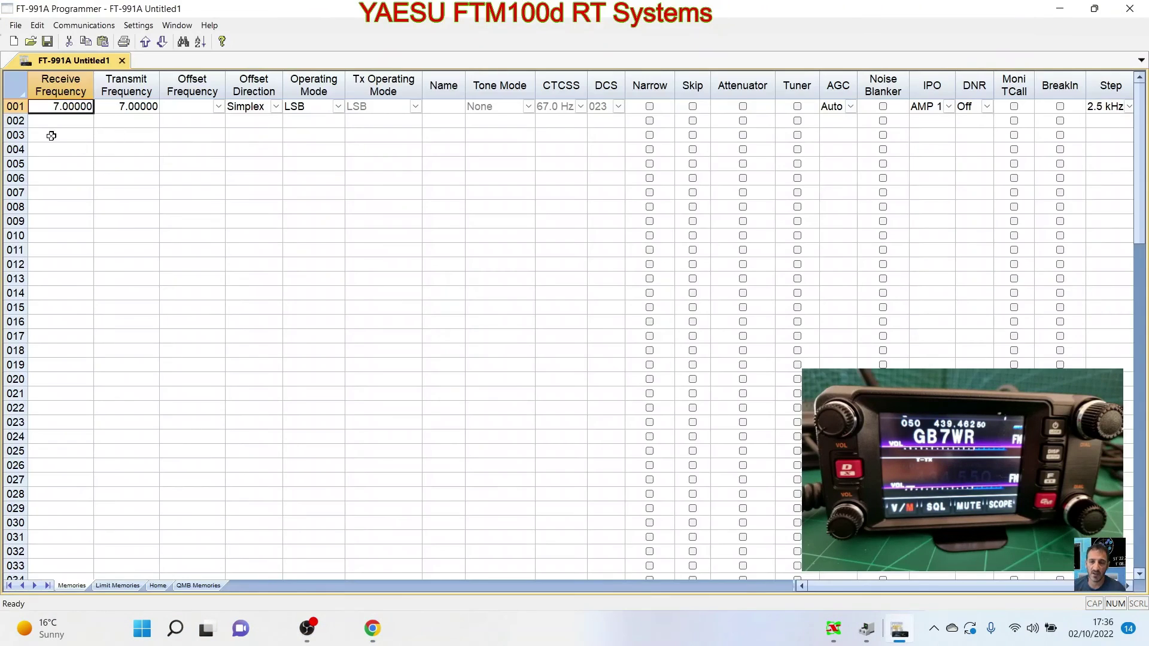
left_click(15, 107)
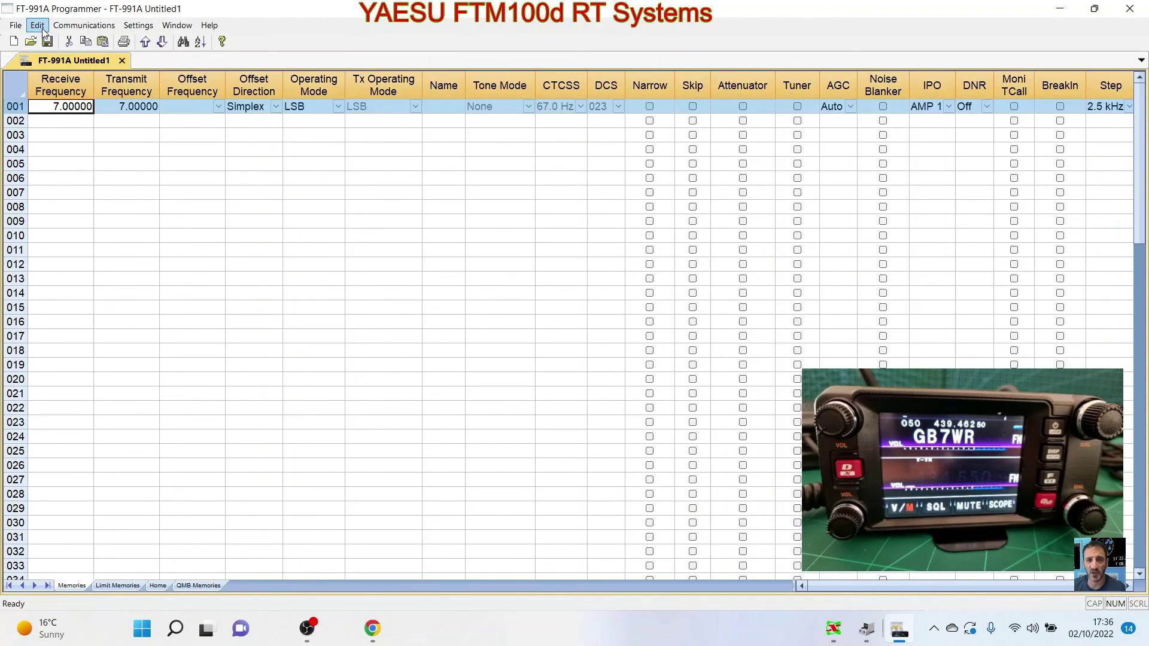
left_click(37, 25)
left_click(57, 72)
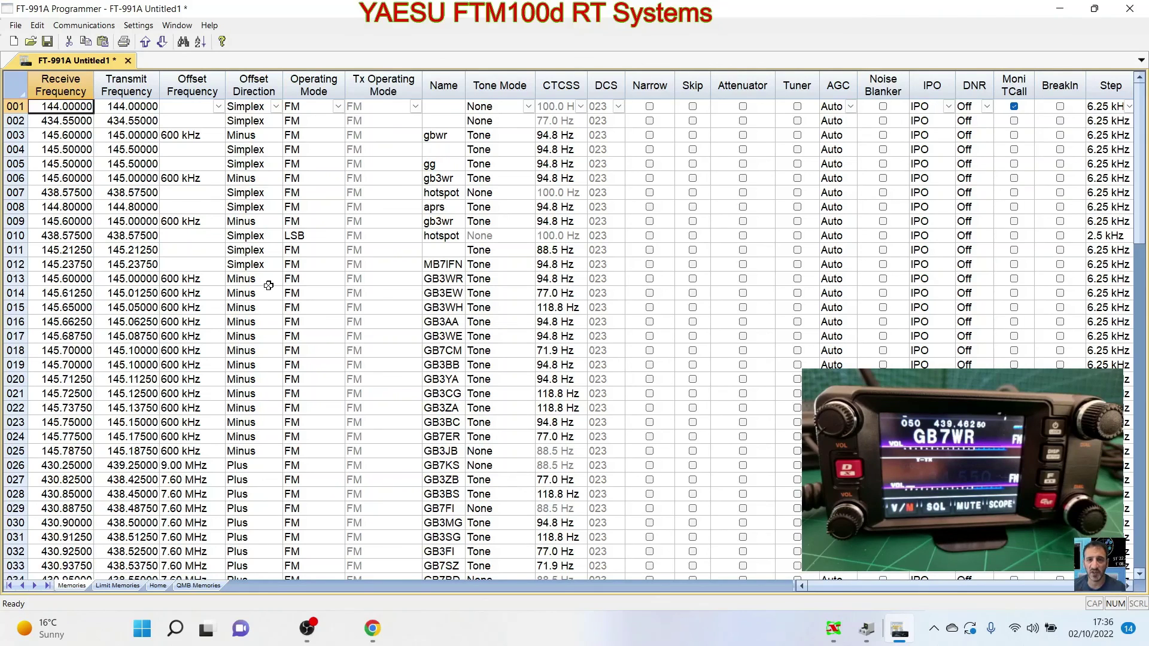
scroll(537, 386, "down", 10)
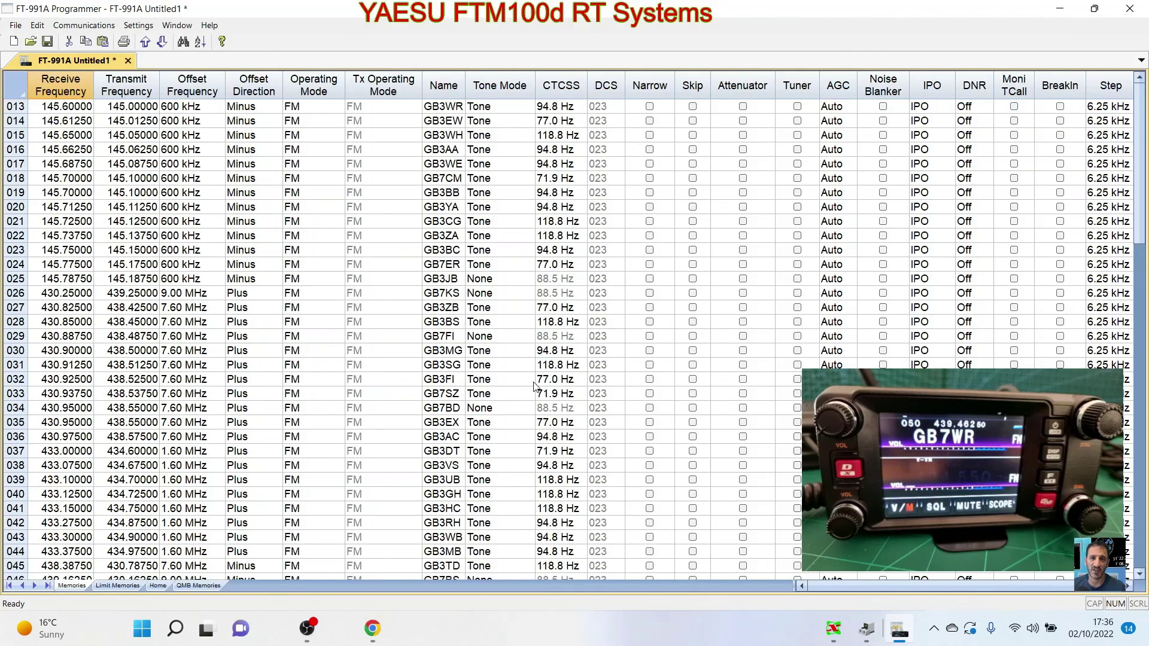
scroll(785, 311, "up", 10)
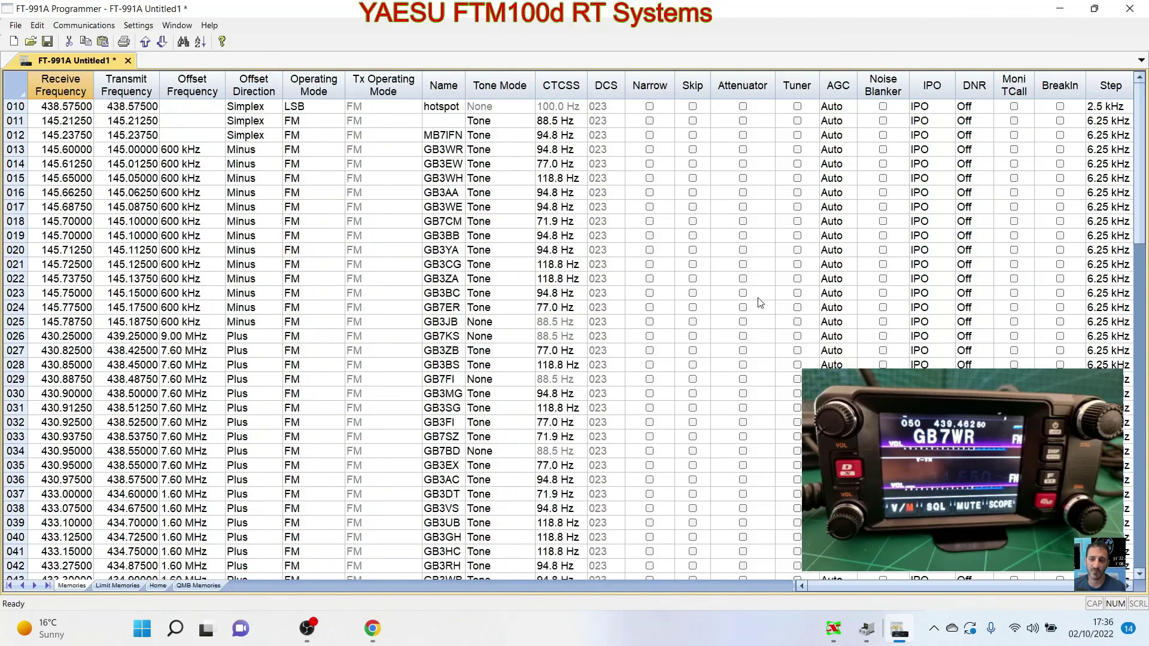